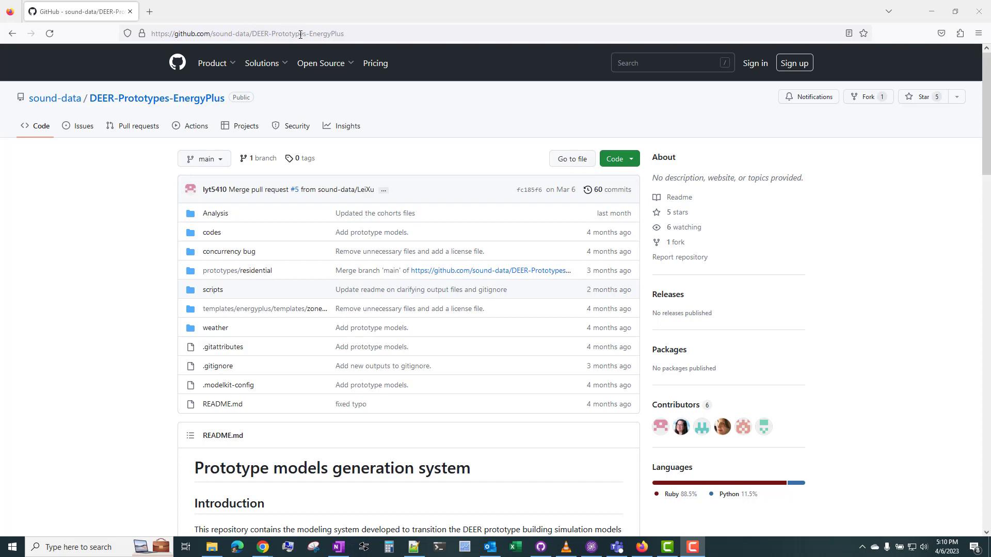
# Step: From the repository page's Code menu, download DEER-Prototypes-EnergyPlus as a ZIP file
pyautogui.click(142, 167)
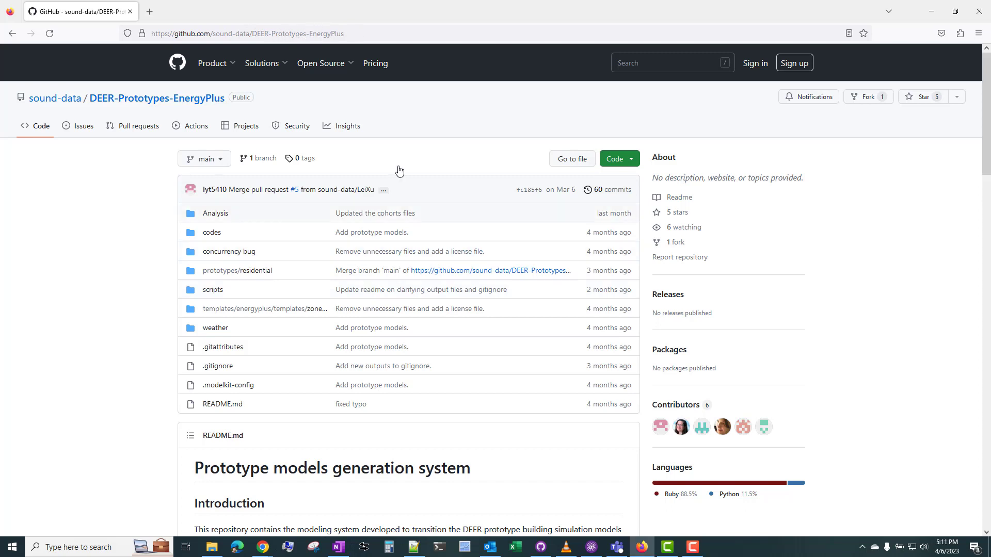
pyautogui.click(630, 162)
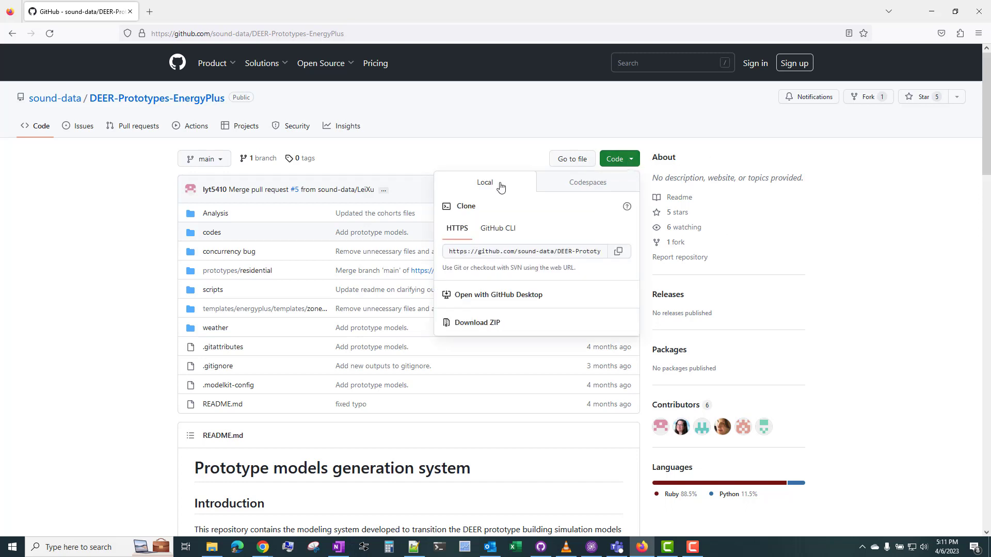
pyautogui.click(447, 144)
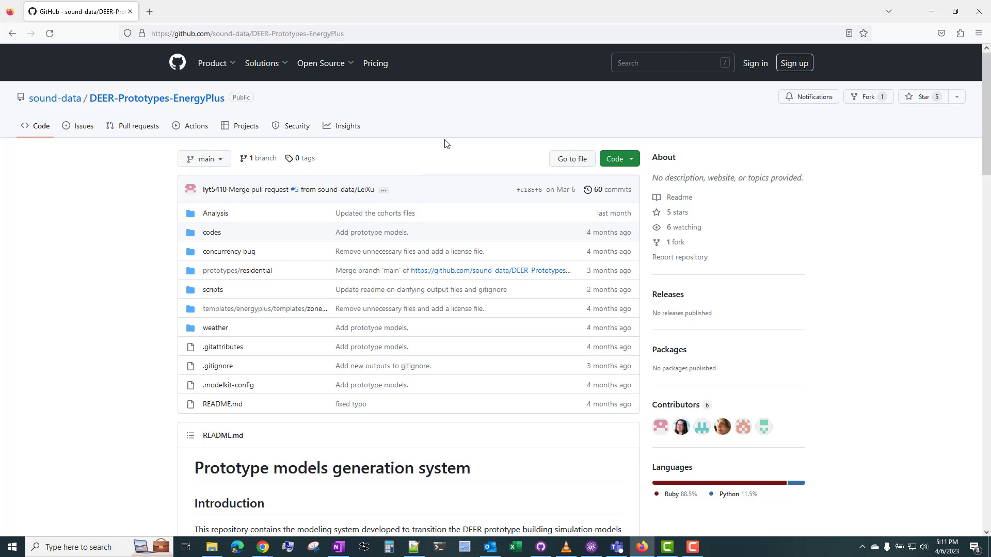
pyautogui.click(632, 163)
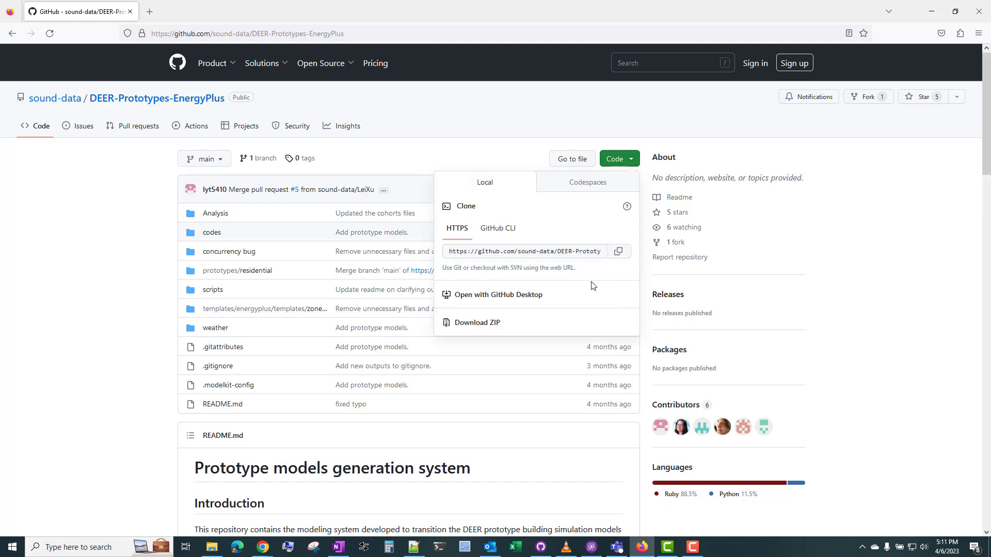
pyautogui.click(481, 323)
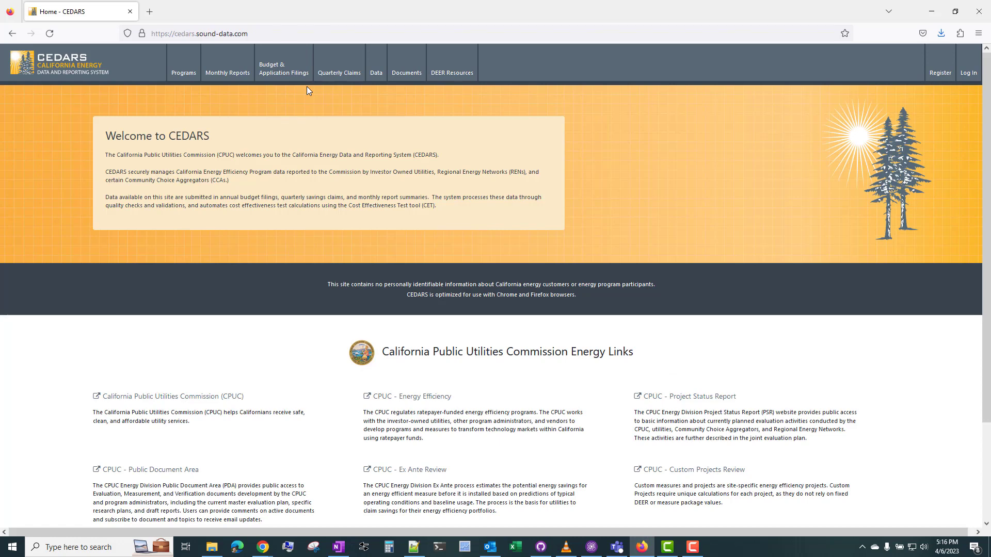
# Step: Go to DEER Resources > Tools > EnergyPlus in CEDARS and open the 2022-12-21 webinar's history
pyautogui.click(452, 70)
pyautogui.click(27, 149)
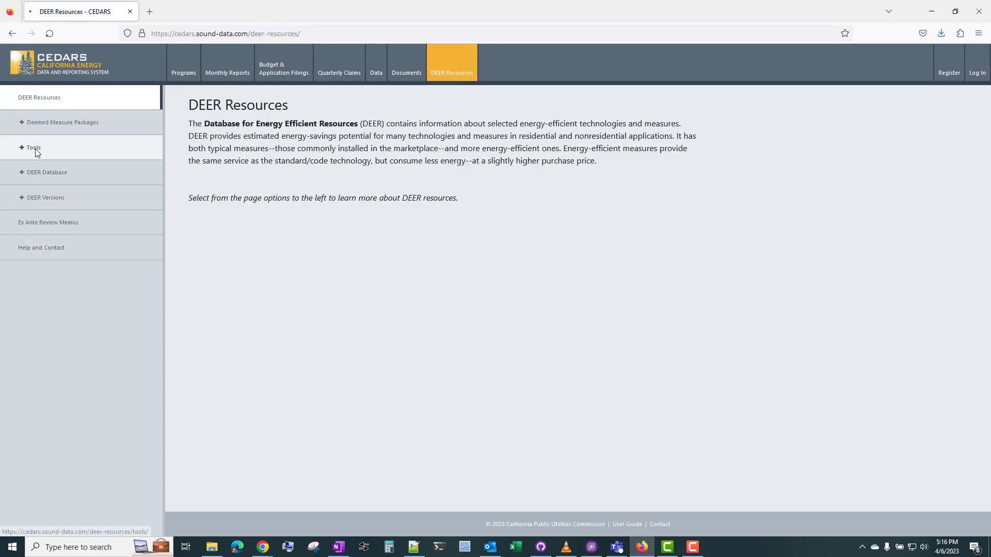
pyautogui.click(79, 182)
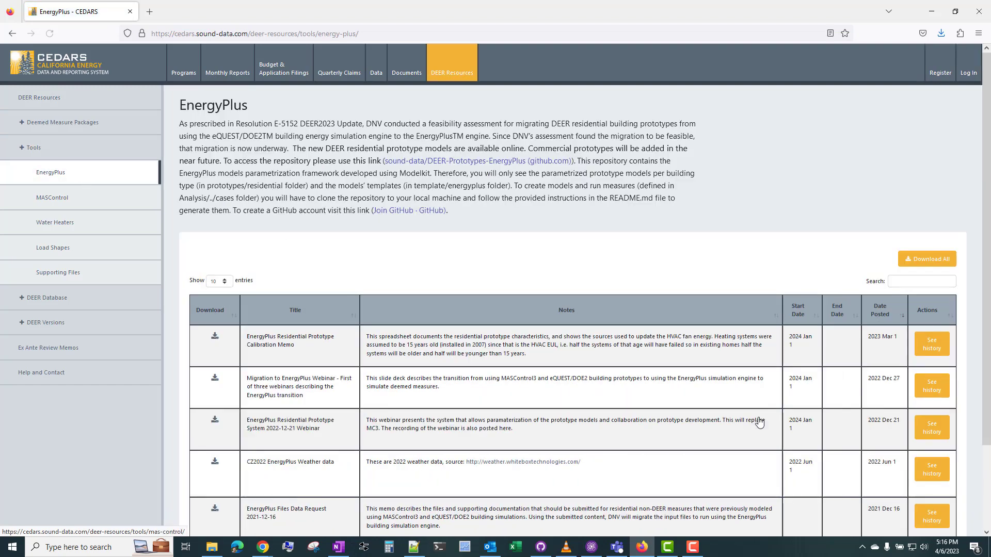
pyautogui.scroll(-1, 522, 231)
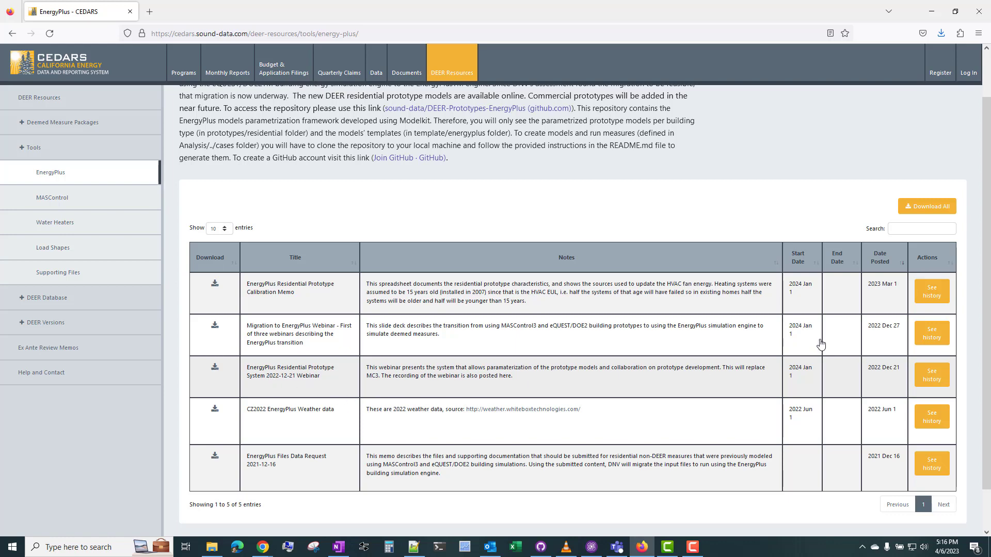
pyautogui.click(931, 375)
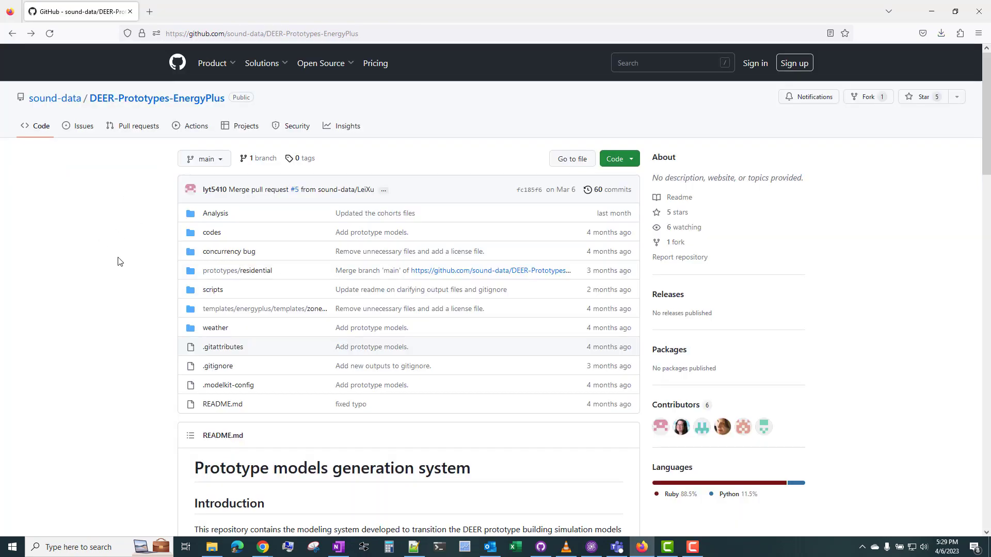
# Step: Scroll the README down to the required tools: EnergyPlus 9.5 and Modelkit installation steps
pyautogui.scroll(-5, 74, 281)
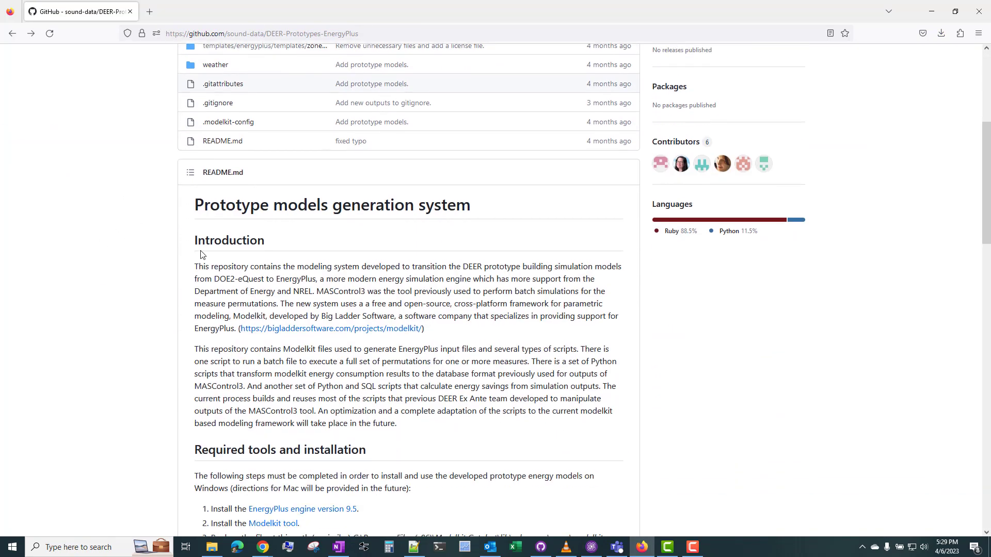
pyautogui.scroll(-4, 418, 272)
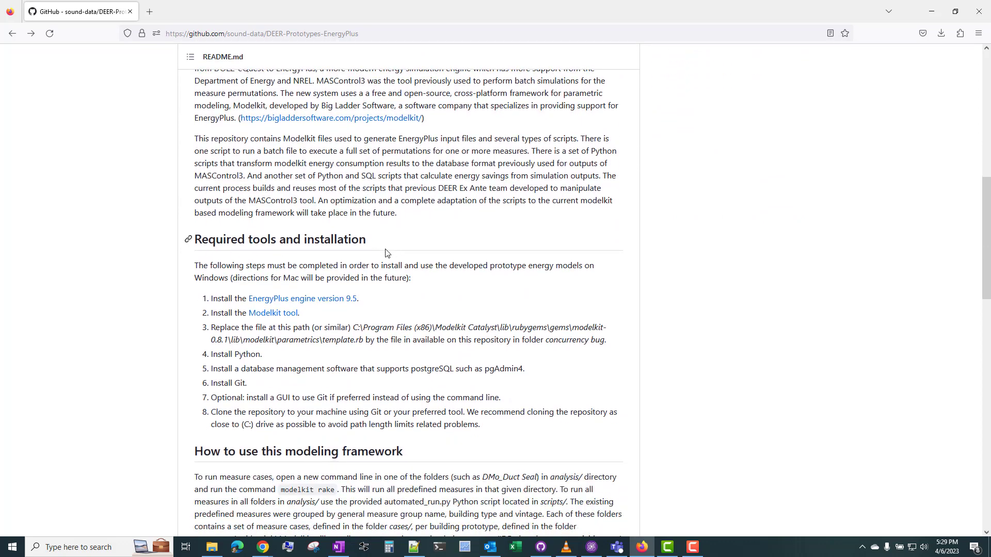
pyautogui.scroll(-1, 418, 237)
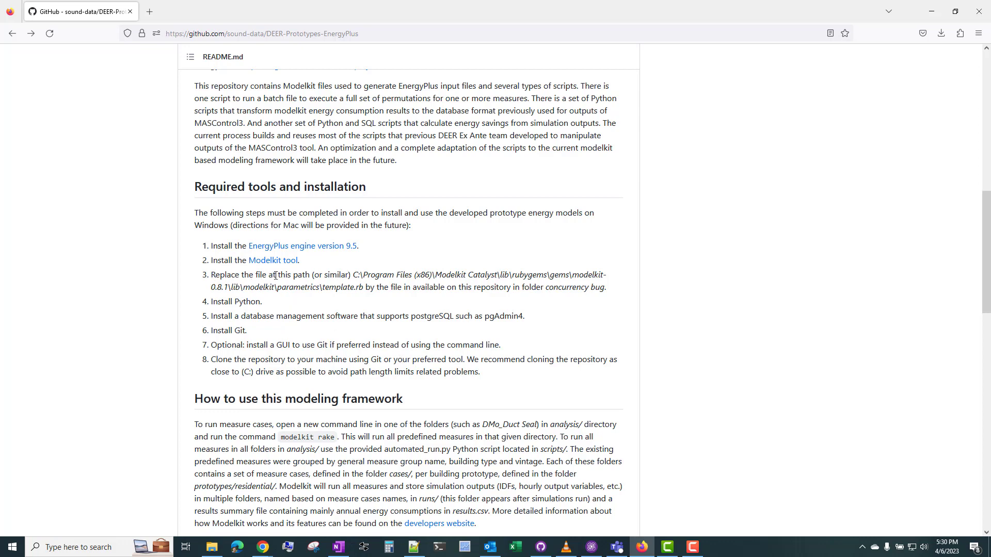
# Step: Highlight the Modelkit template.rb path in README install step 3
pyautogui.moveTo(275, 275); pyautogui.dragTo(537, 276)
pyautogui.click(350, 276)
pyautogui.moveTo(350, 276)
pyautogui.mouseDown()
pyautogui.moveTo(393, 276)
pyautogui.moveTo(356, 286)
pyautogui.mouseUp()
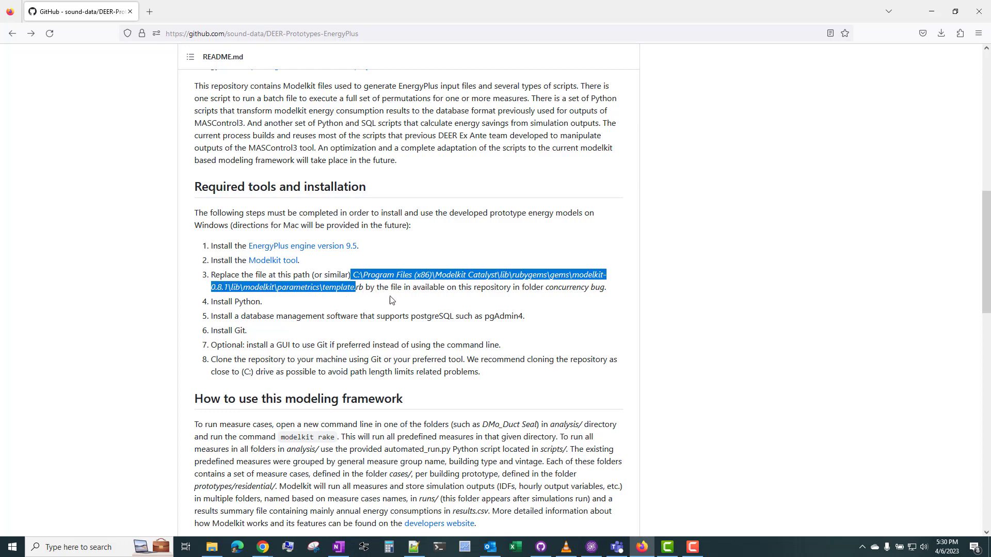
# Step: Look inside the local concurrency bug folder under DEER-Prototypes-EnergyPlus, then close File Explorer
pyautogui.click(211, 547)
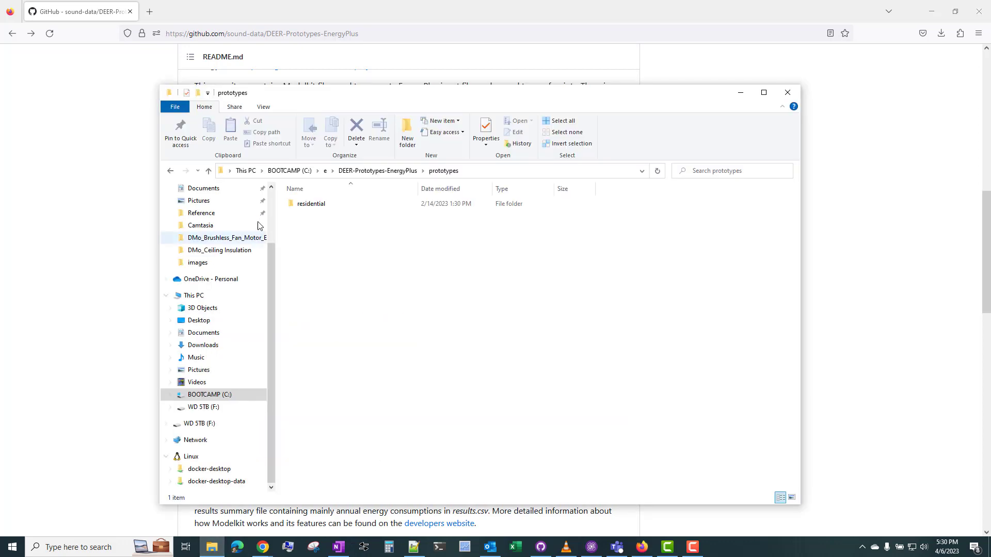
pyautogui.click(377, 170)
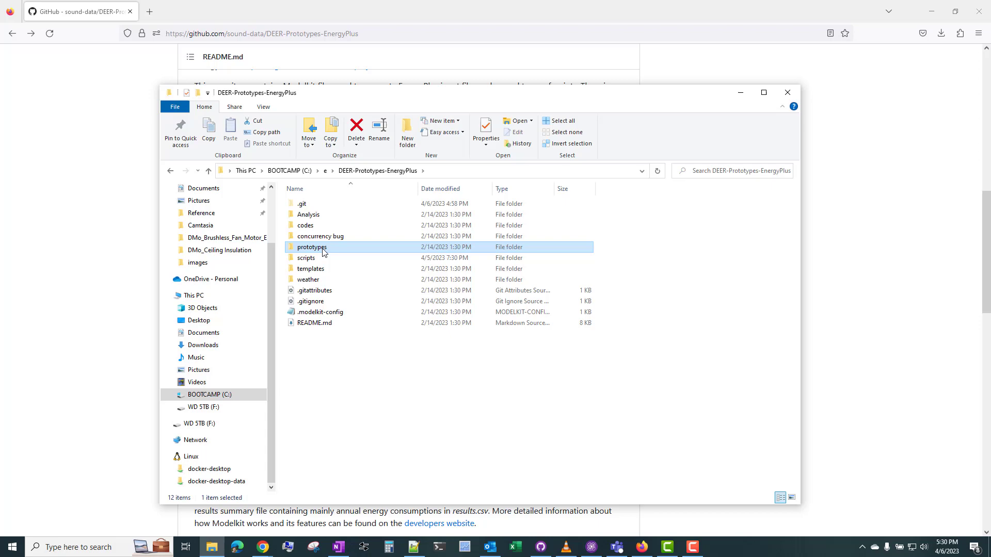
pyautogui.doubleClick(325, 236)
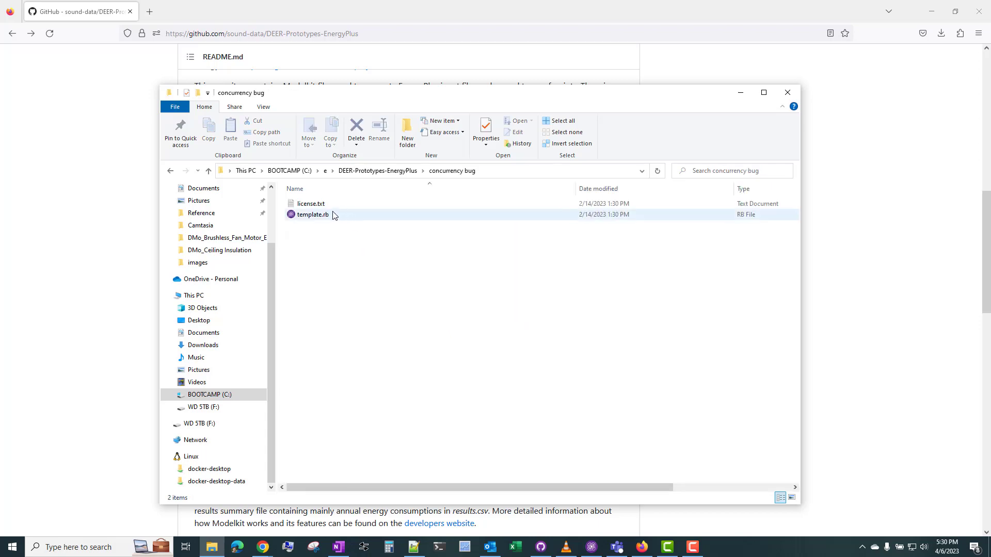
pyautogui.hotkey('alt', 'F4')
# Step: Highlight the Install Python step and install steps 5 through 8 in the README
pyautogui.moveTo(212, 301); pyautogui.dragTo(277, 307)
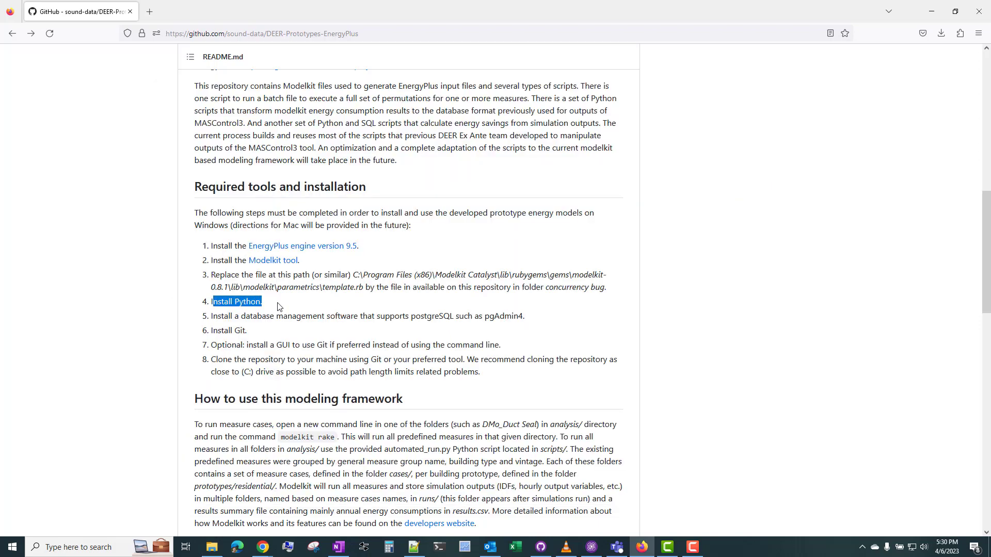
pyautogui.click(214, 307)
pyautogui.moveTo(213, 304); pyautogui.dragTo(267, 307)
pyautogui.moveTo(212, 316); pyautogui.dragTo(480, 374)
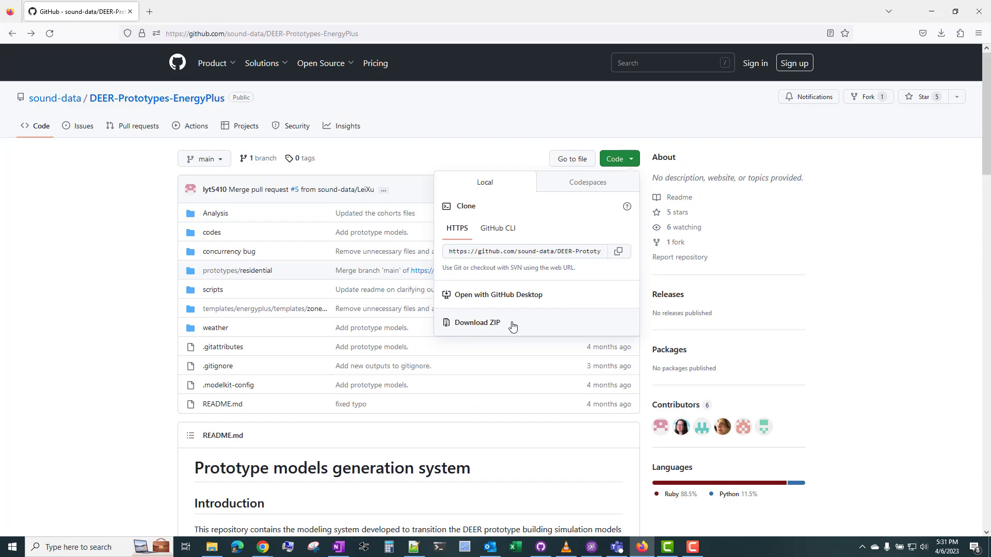
# Step: Re-highlight install steps 5 through 8 in the README
pyautogui.scroll(-15, 129, 296)
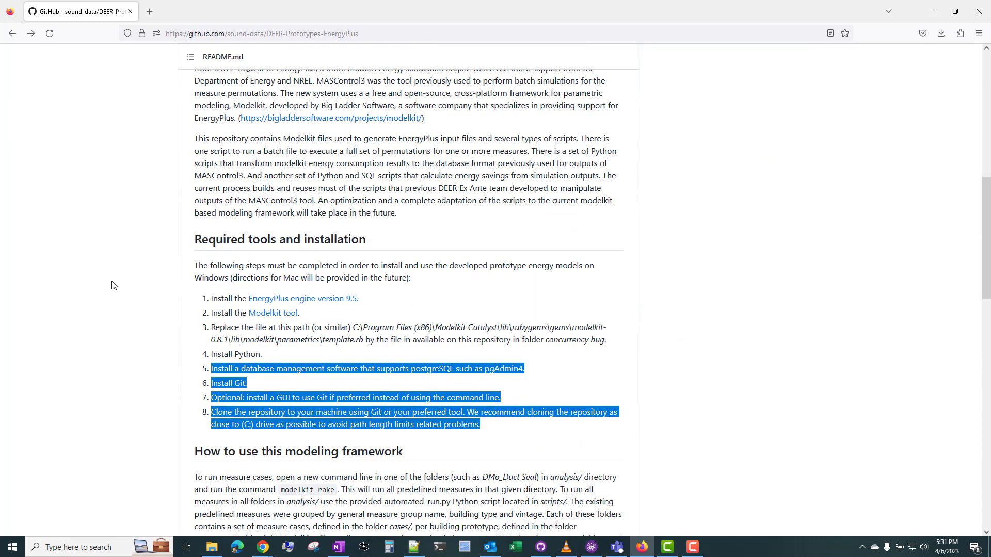
pyautogui.click(255, 268)
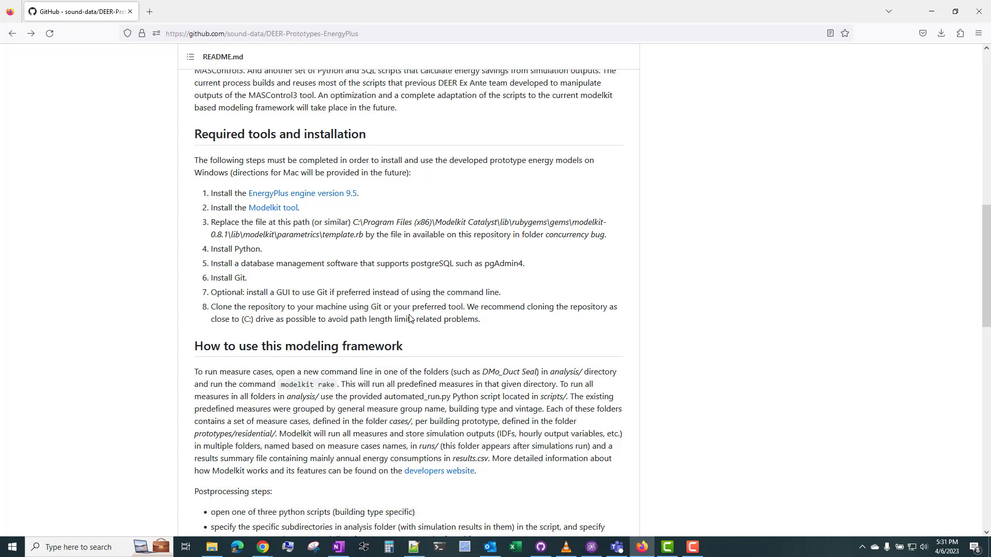
pyautogui.moveTo(473, 320); pyautogui.dragTo(191, 272)
# Step: Scroll through the rest of the README to the future features list and back up
pyautogui.scroll(-5, 232, 261)
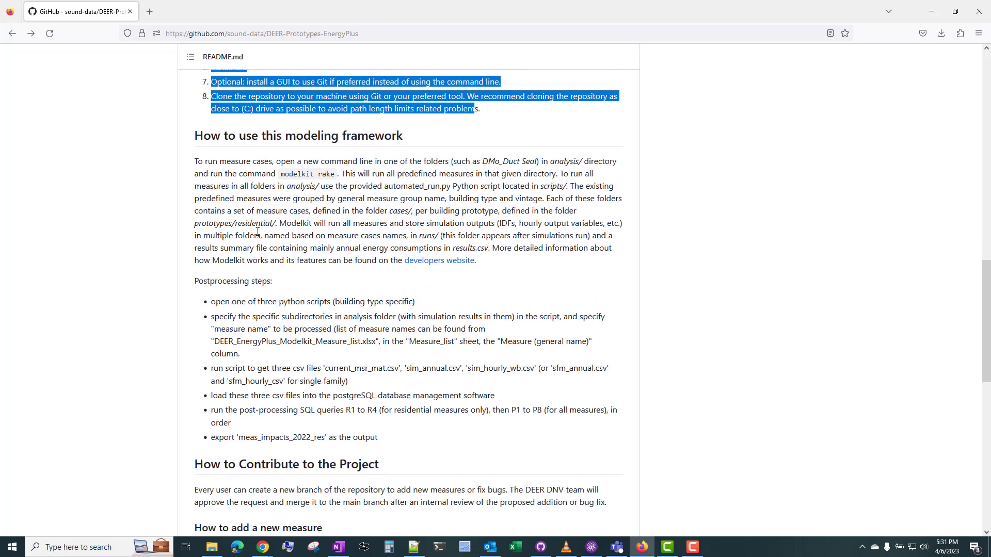
pyautogui.scroll(-2, 396, 226)
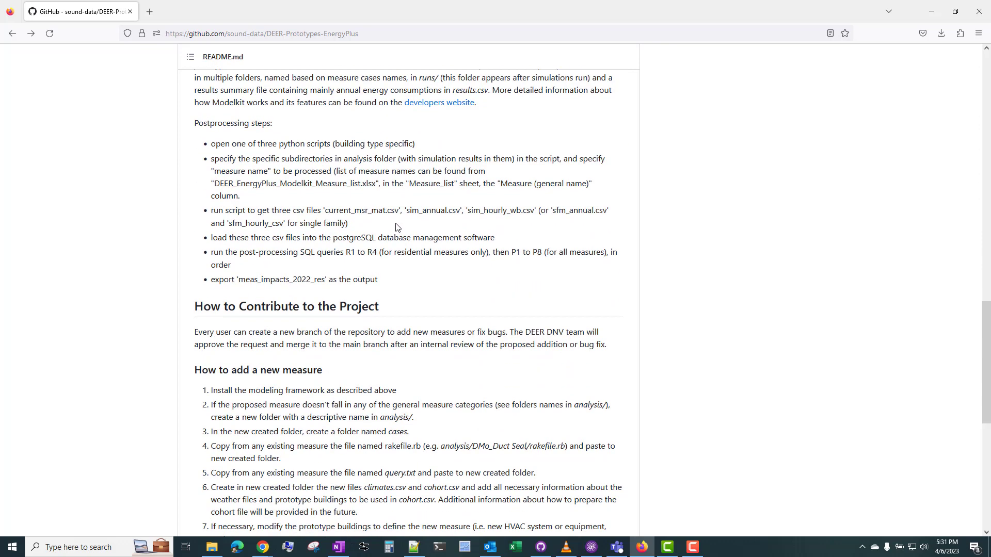
pyautogui.scroll(-1, 366, 191)
pyautogui.scroll(-2, 363, 187)
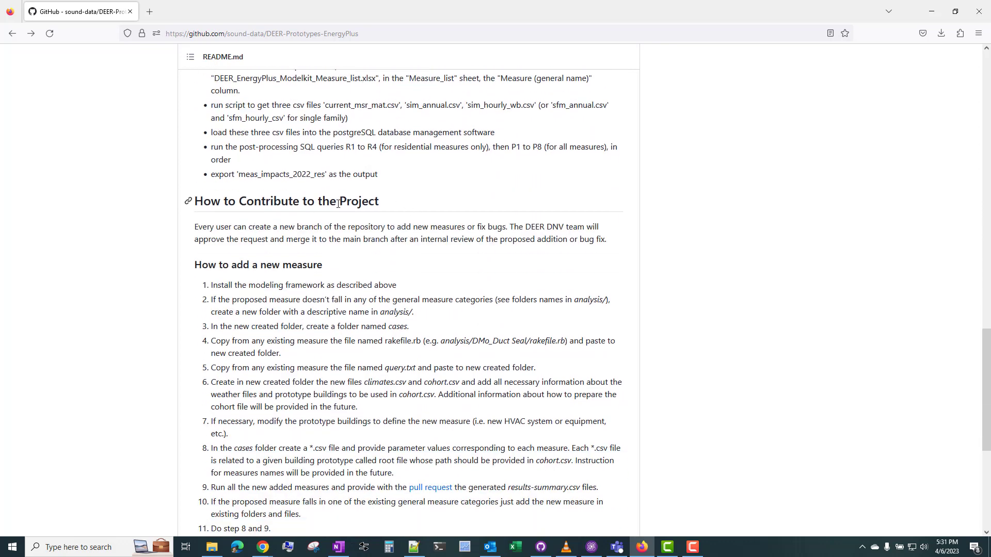
pyautogui.scroll(-4, 367, 222)
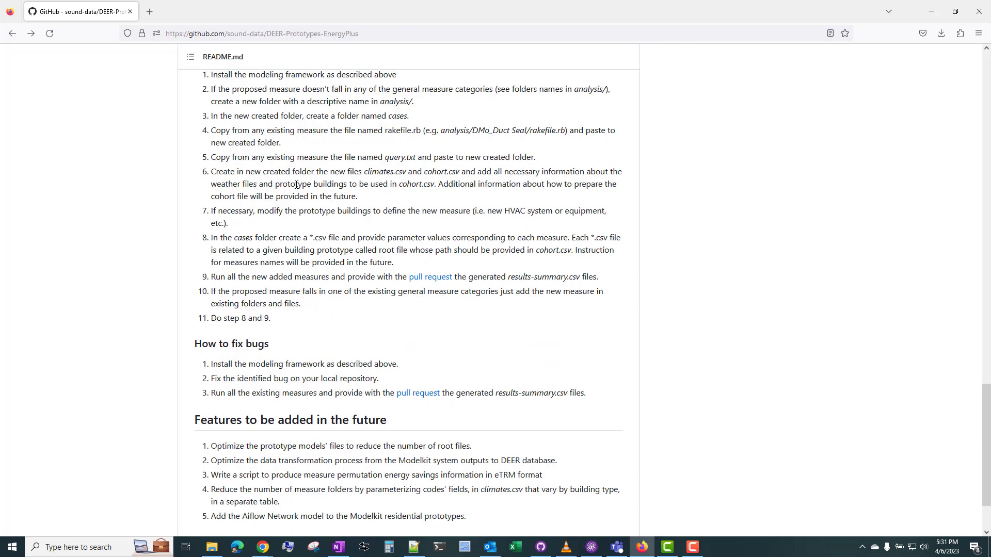
pyautogui.scroll(-1, 340, 162)
pyautogui.scroll(-1, 340, 163)
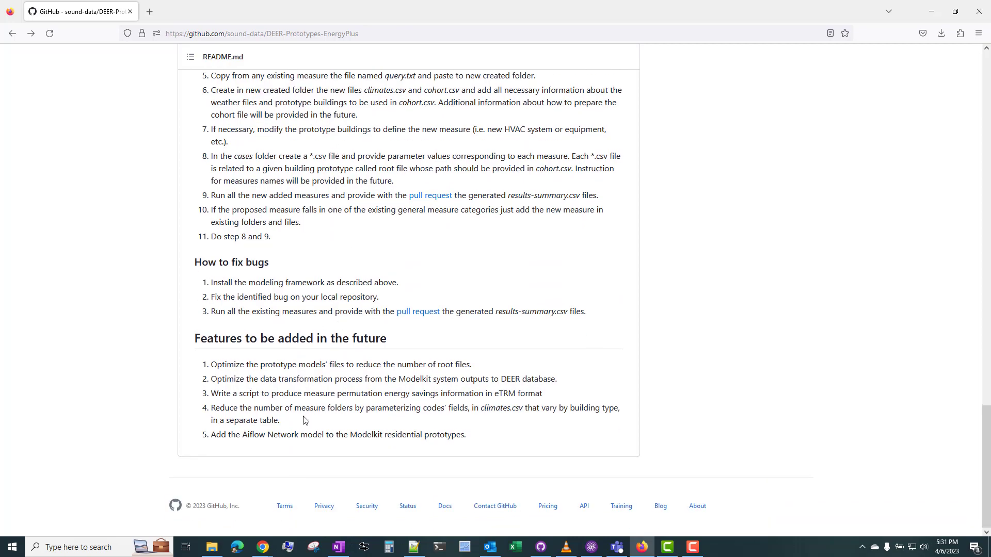
pyautogui.scroll(12, 304, 400)
pyautogui.scroll(7, 292, 388)
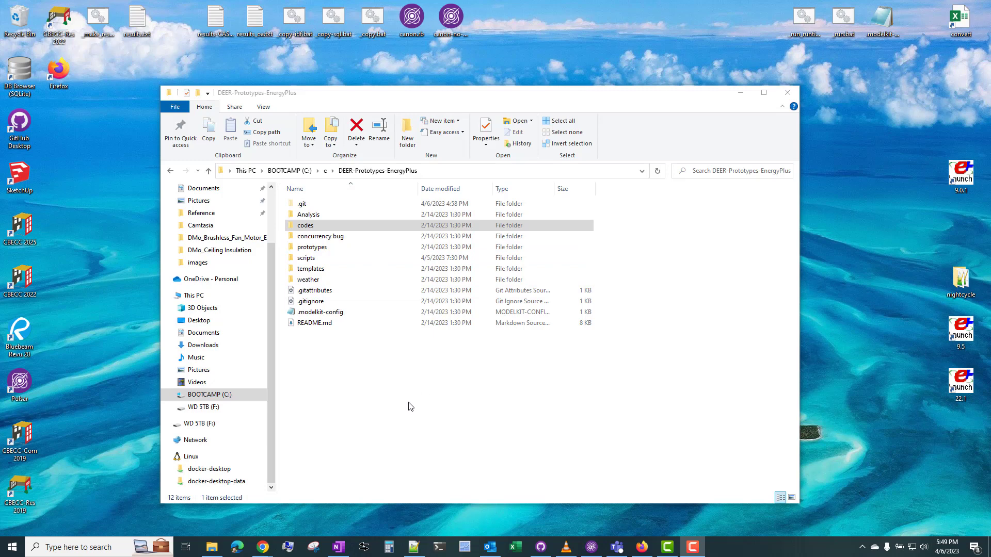
# Step: Survey the repository folder's contents, then open the Analysis folder
pyautogui.moveTo(514, 411); pyautogui.dragTo(316, 216)
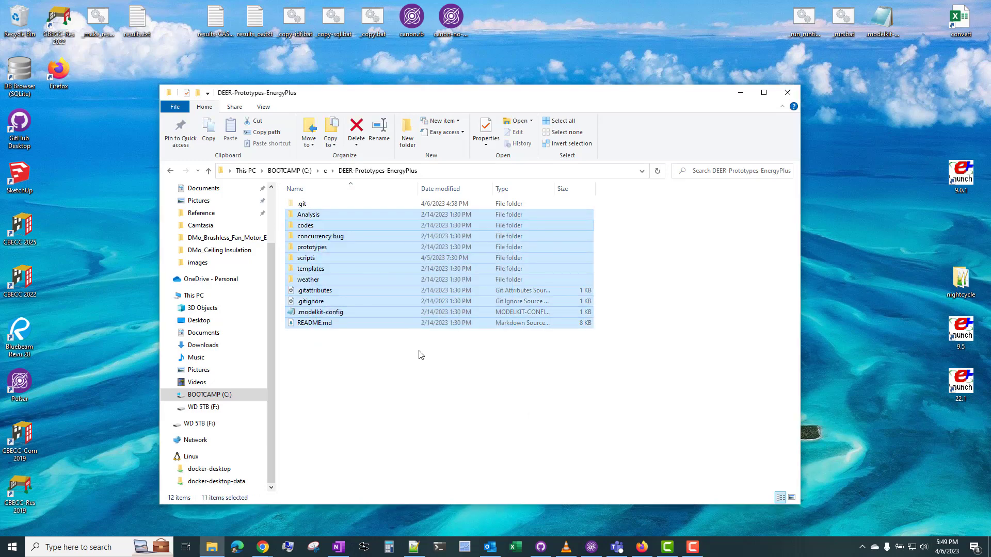
pyautogui.click(355, 383)
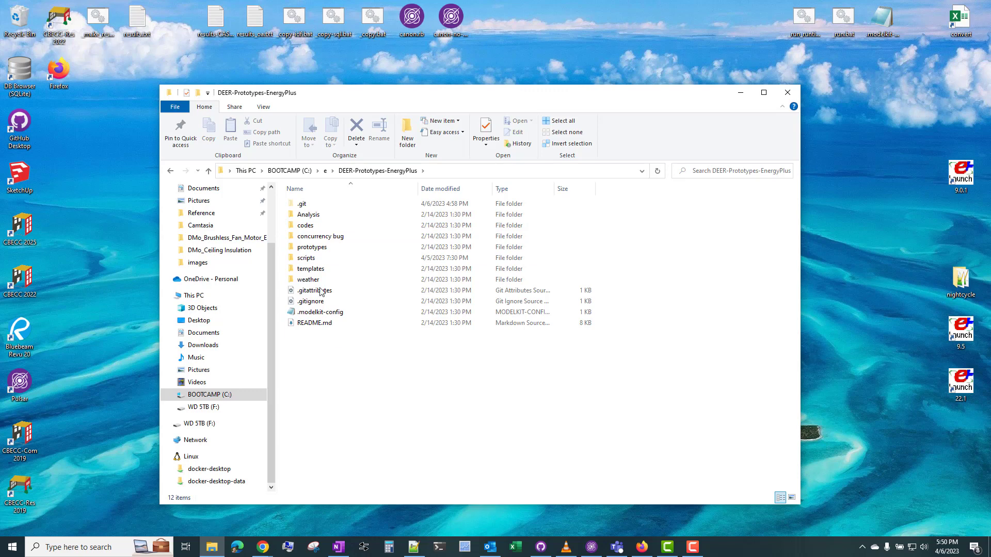
pyautogui.doubleClick(335, 215)
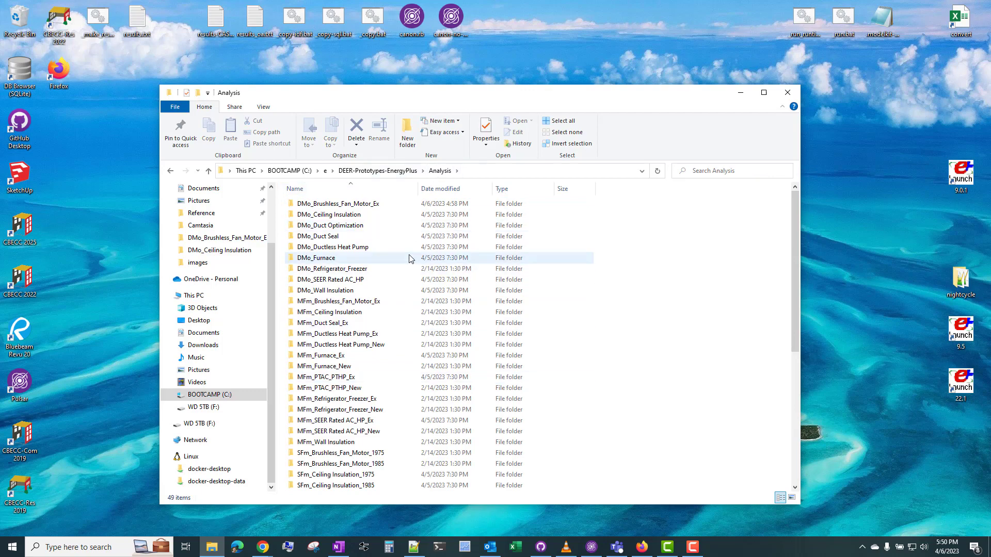
# Step: Browse the measure folders such as MFm_Duct Seal_Ex and SFm_Duct Seal_1985, then select DMo_Ceiling Insulation
pyautogui.scroll(-8, 409, 258)
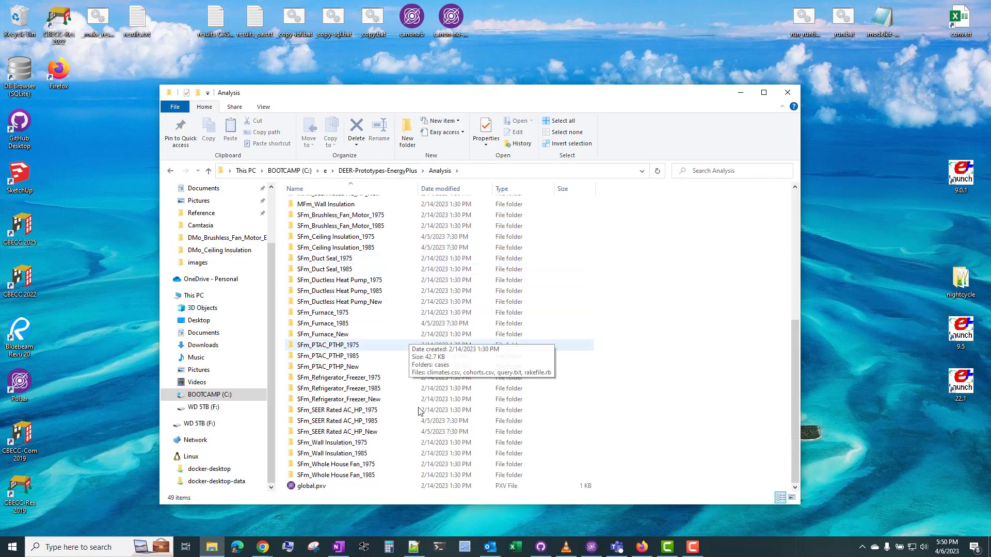
pyautogui.scroll(7, 392, 362)
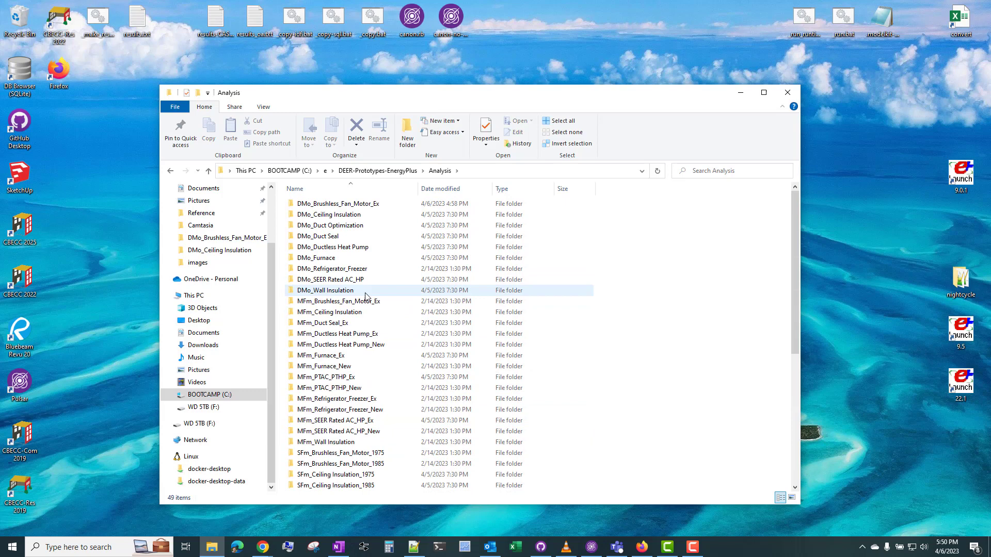
pyautogui.scroll(-7, 403, 294)
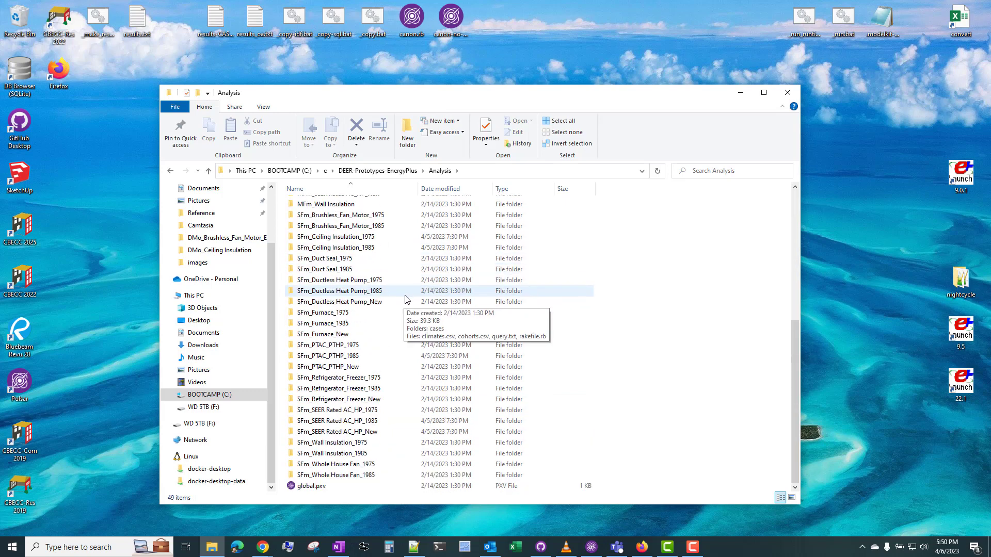
pyautogui.scroll(8, 405, 300)
pyautogui.click(322, 204)
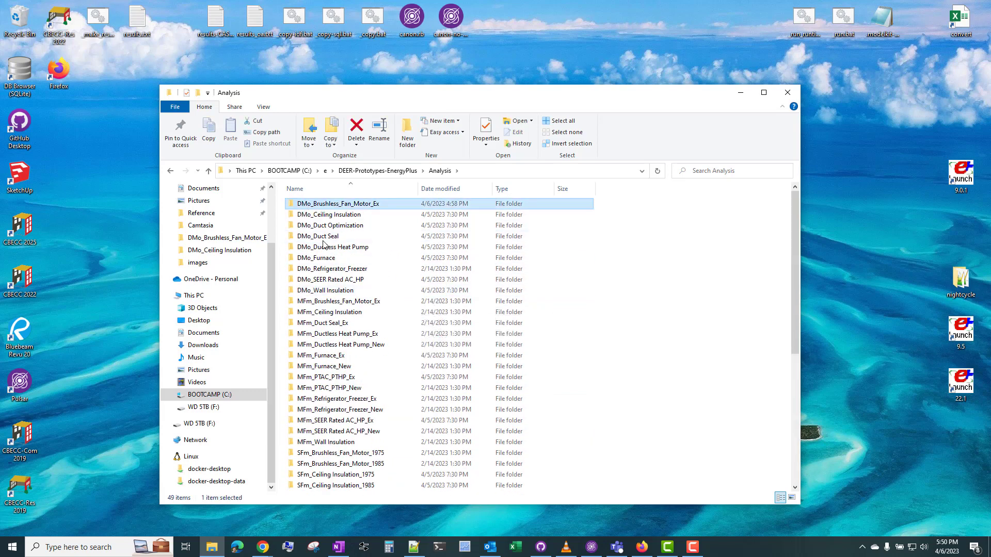
pyautogui.click(327, 323)
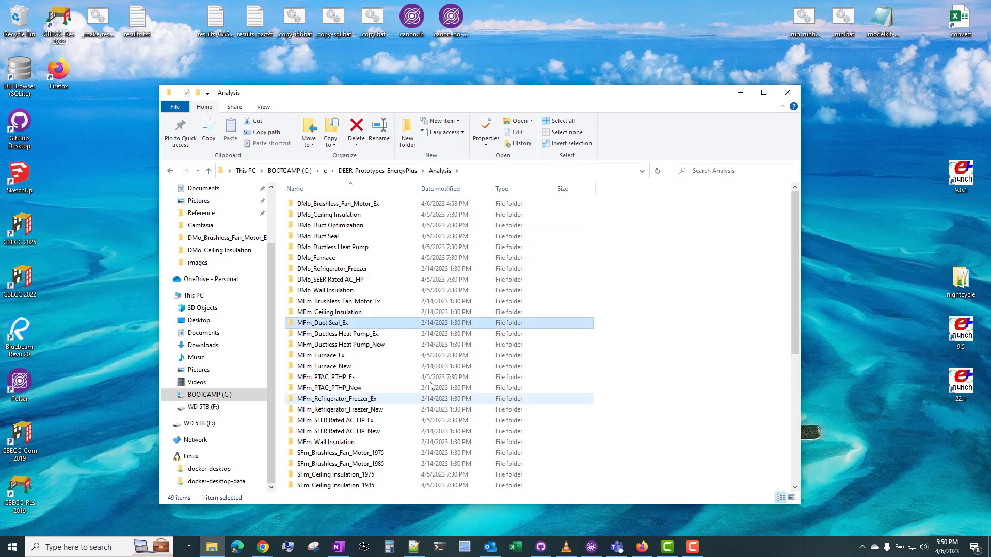
pyautogui.scroll(-5, 310, 346)
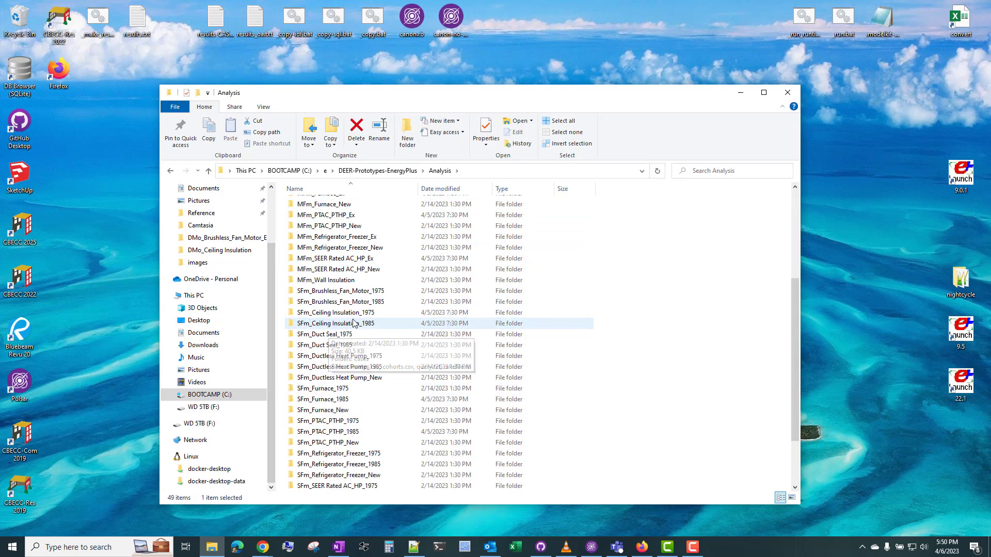
pyautogui.click(304, 345)
pyautogui.scroll(-2, 367, 361)
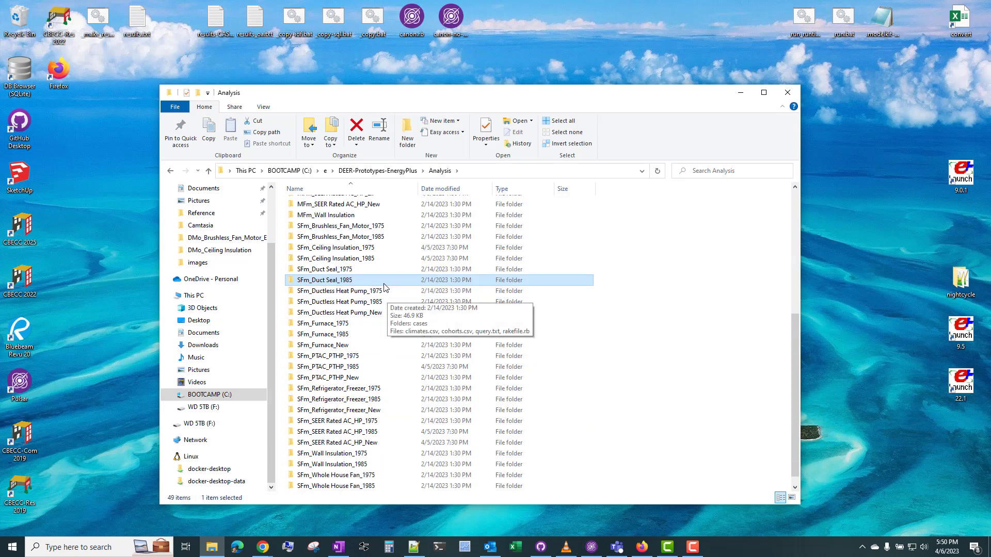
pyautogui.scroll(7, 384, 287)
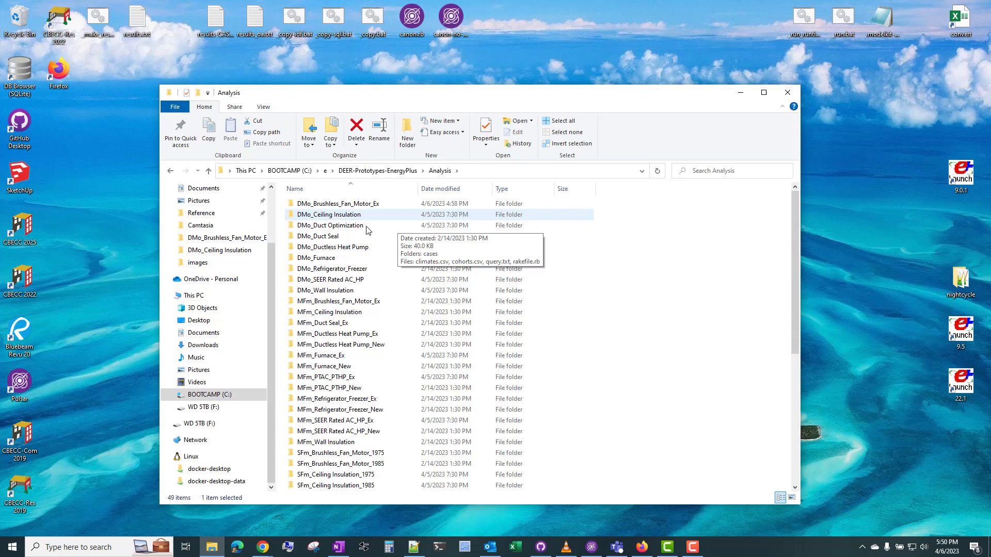
pyautogui.click(323, 216)
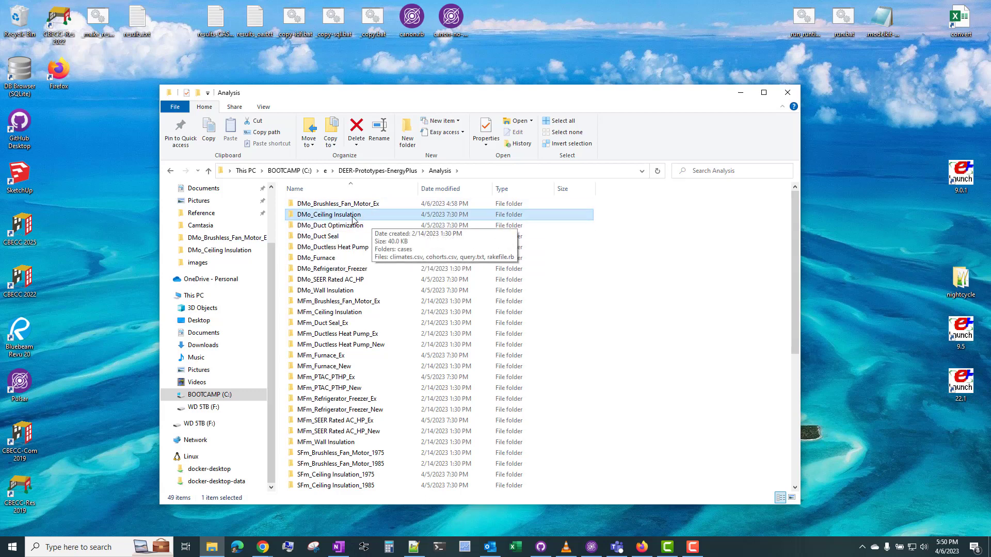
pyautogui.doubleClick(398, 216)
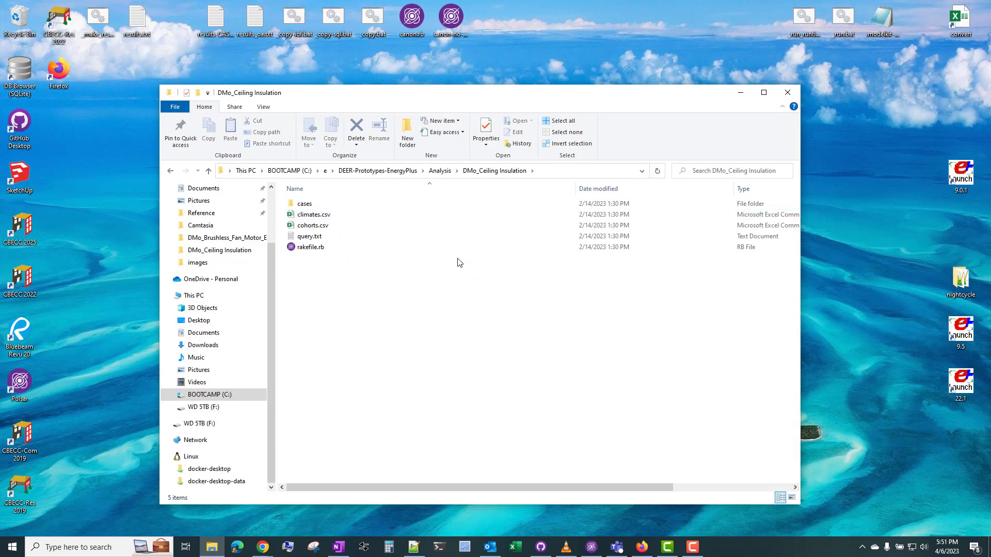
pyautogui.click(332, 249)
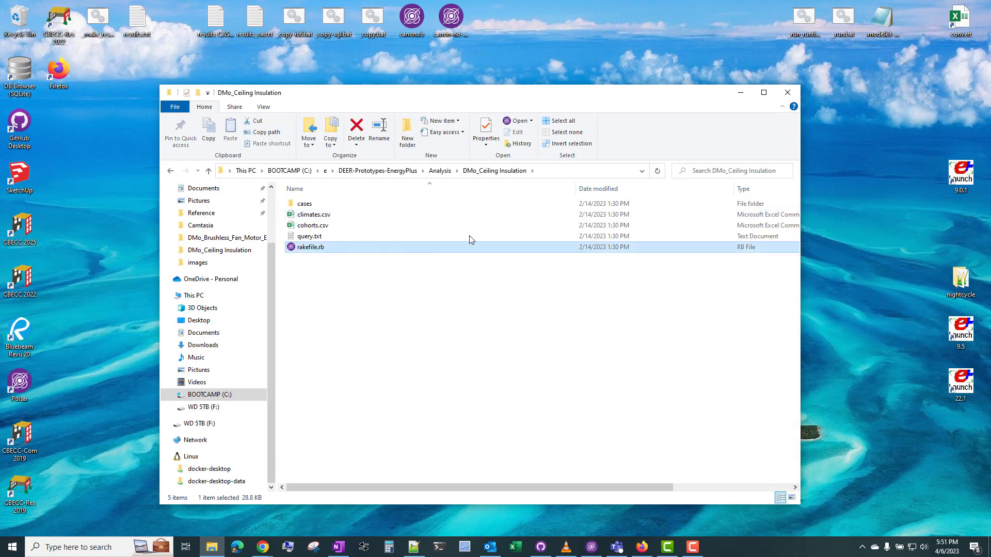
pyautogui.click(440, 171)
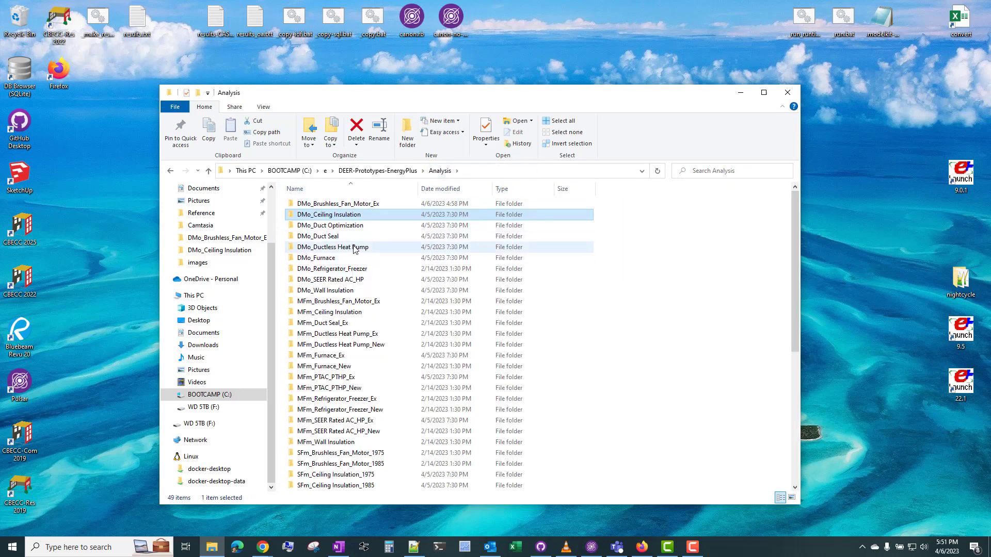
pyautogui.doubleClick(355, 248)
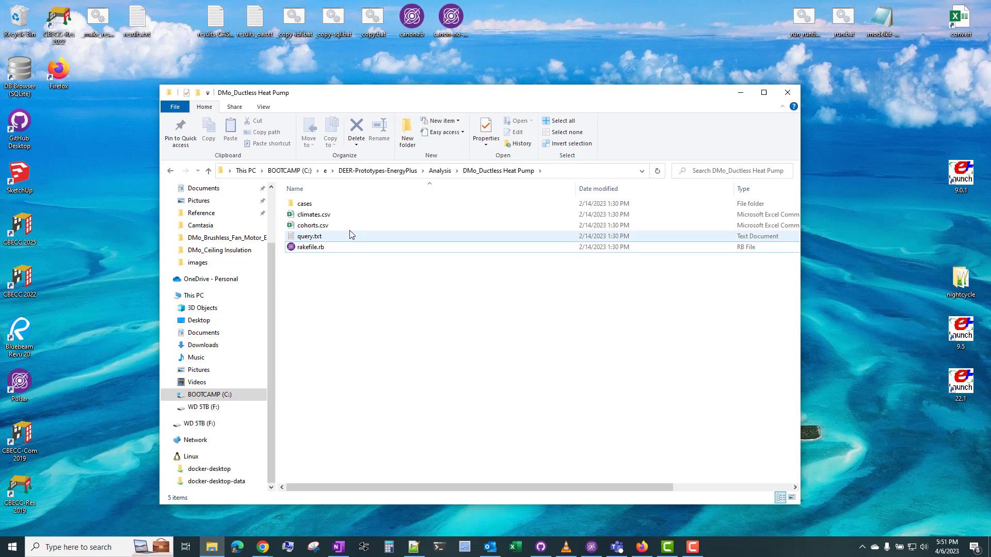
pyautogui.click(322, 216)
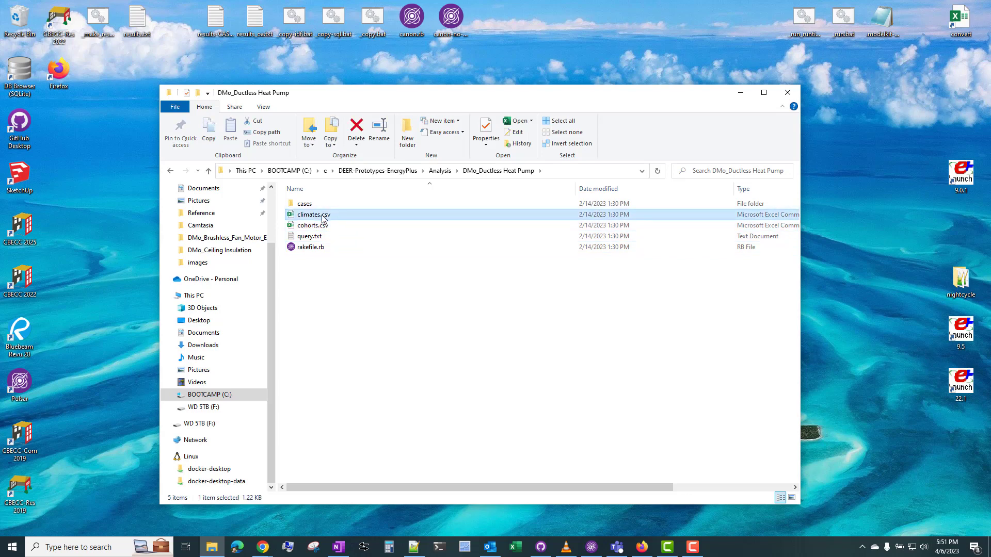
pyautogui.click(440, 173)
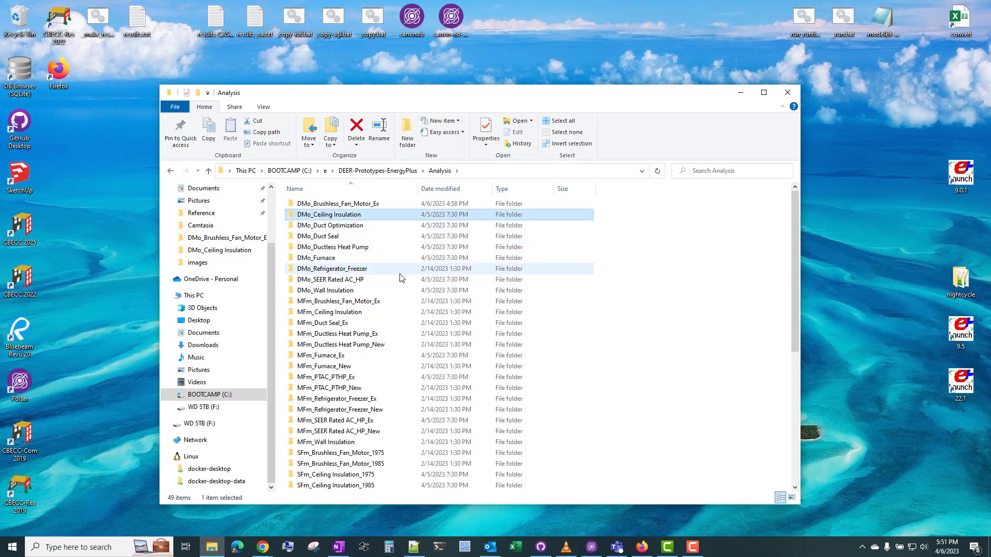
pyautogui.click(388, 216)
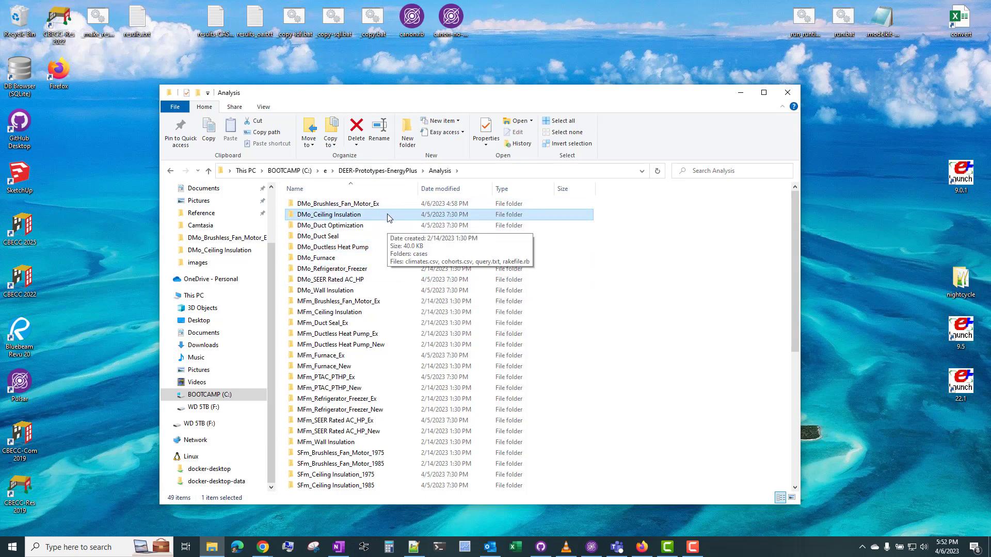
pyautogui.doubleClick(388, 216)
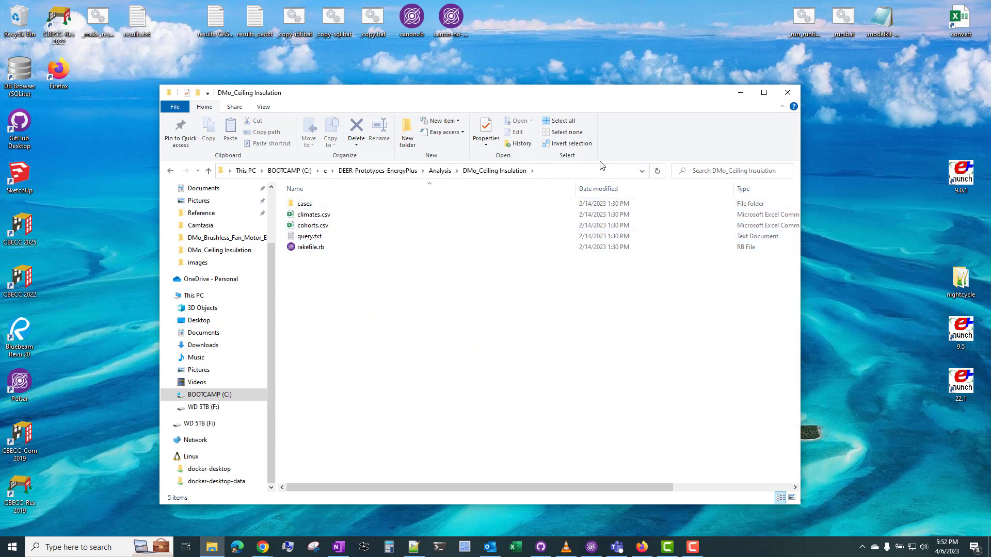
# Step: Launch a Command Prompt by entering cmd in the Explorer address bar
pyautogui.click(609, 174)
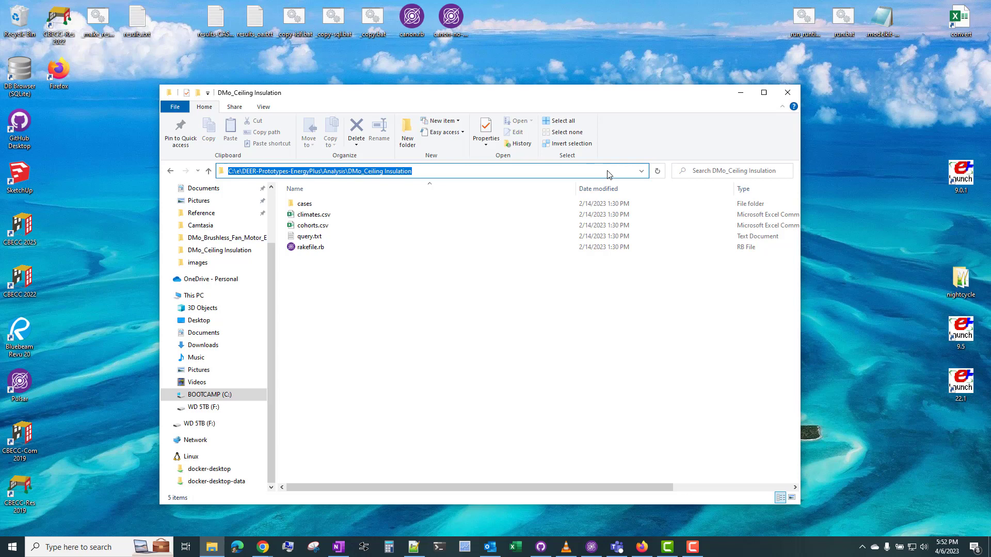
pyautogui.write('cm')
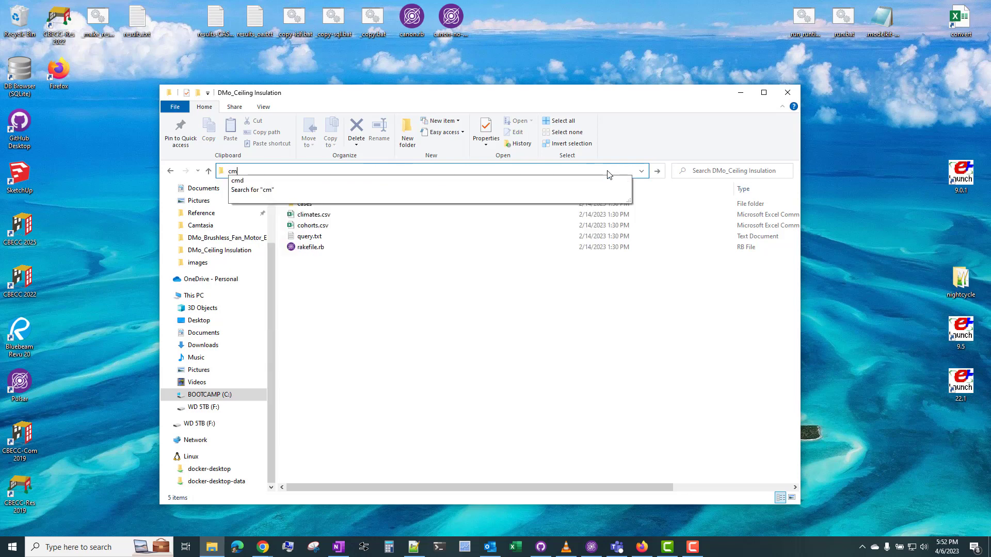
pyautogui.write('d')
pyautogui.press('Return')
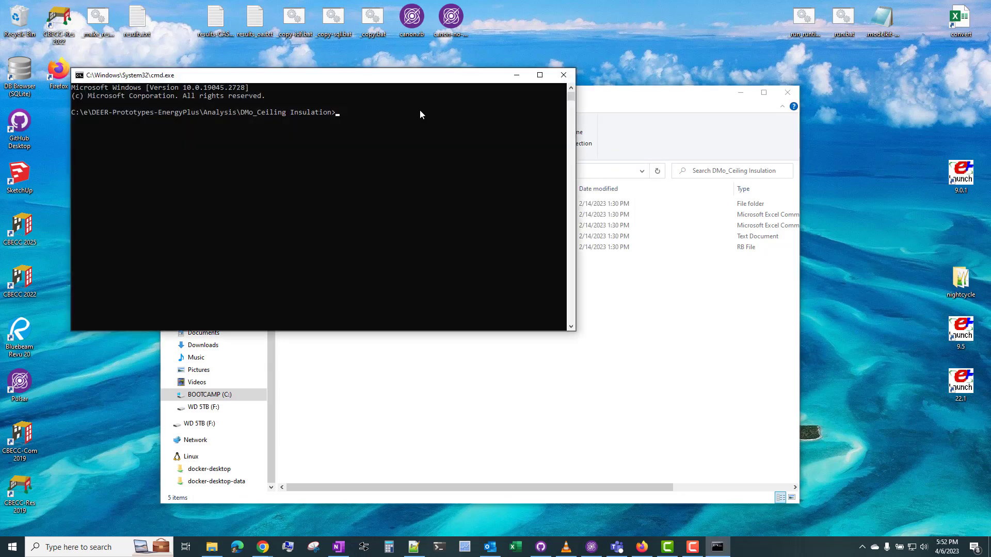
# Step: Open a terminal on the DMo_Ceiling Insulation folder, close the old command window, and reopen the folder
pyautogui.click(677, 126)
pyautogui.click(441, 171)
pyautogui.rightClick(353, 214)
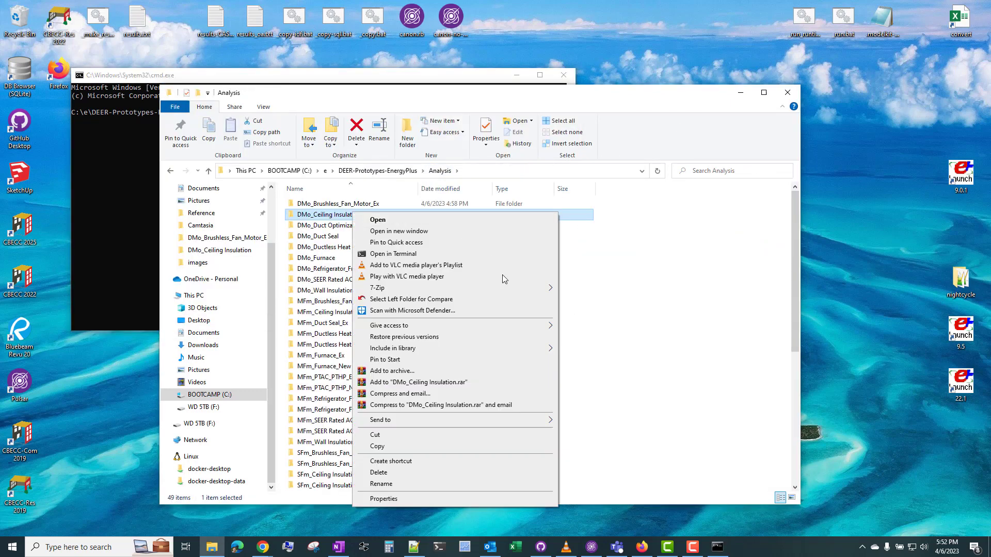
pyautogui.click(462, 254)
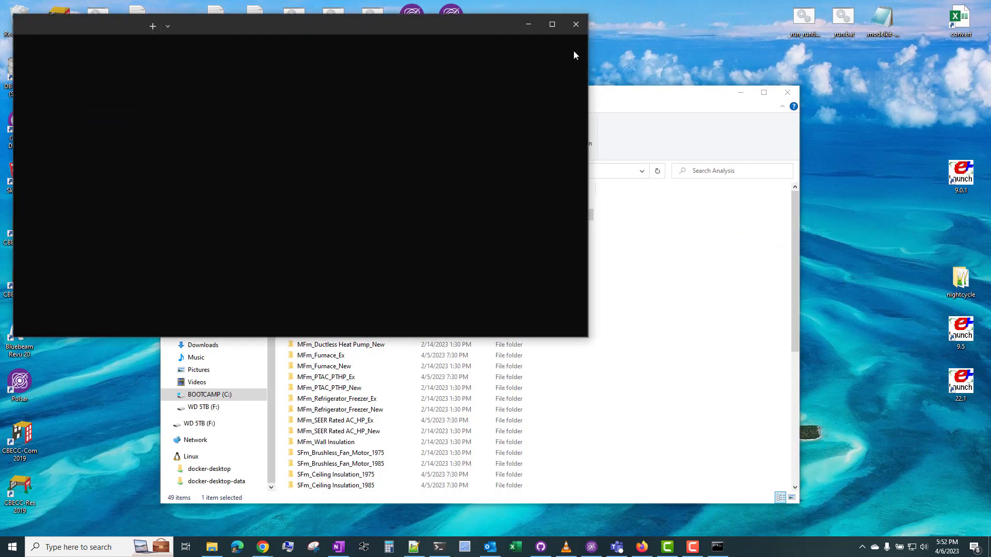
pyautogui.click(563, 75)
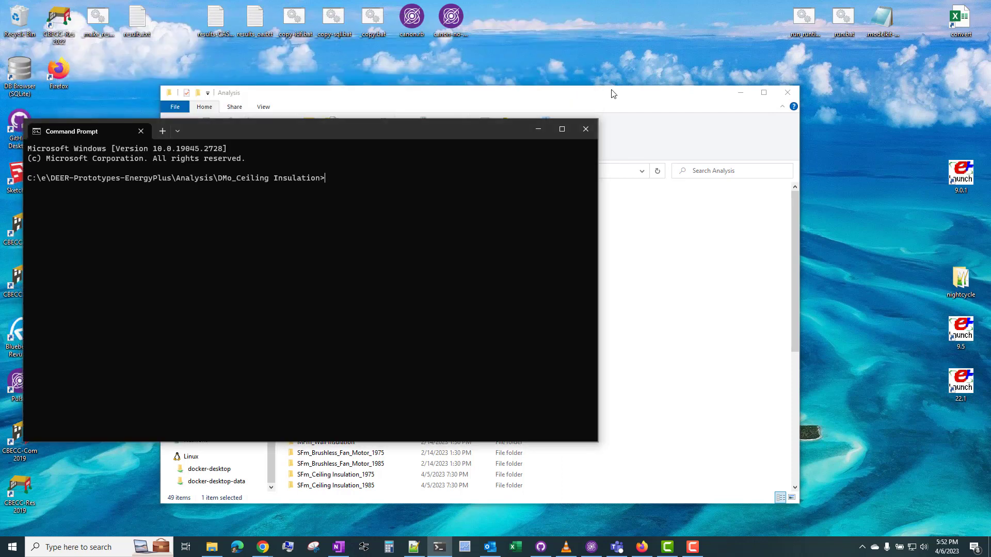
pyautogui.moveTo(634, 92); pyautogui.dragTo(641, 82)
pyautogui.doubleClick(348, 206)
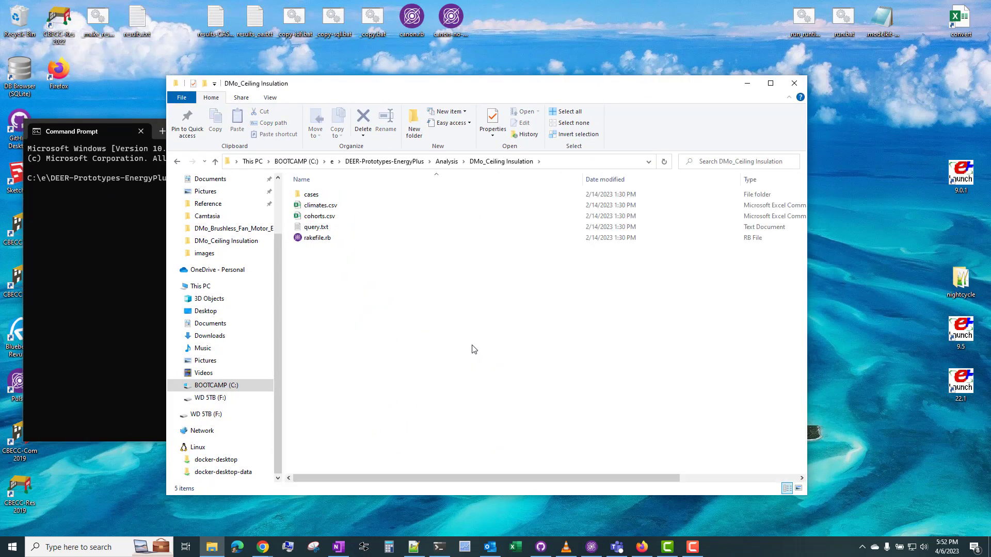
# Step: Open climates.csv and fill # into skip cells A2 through A15
pyautogui.click(351, 205)
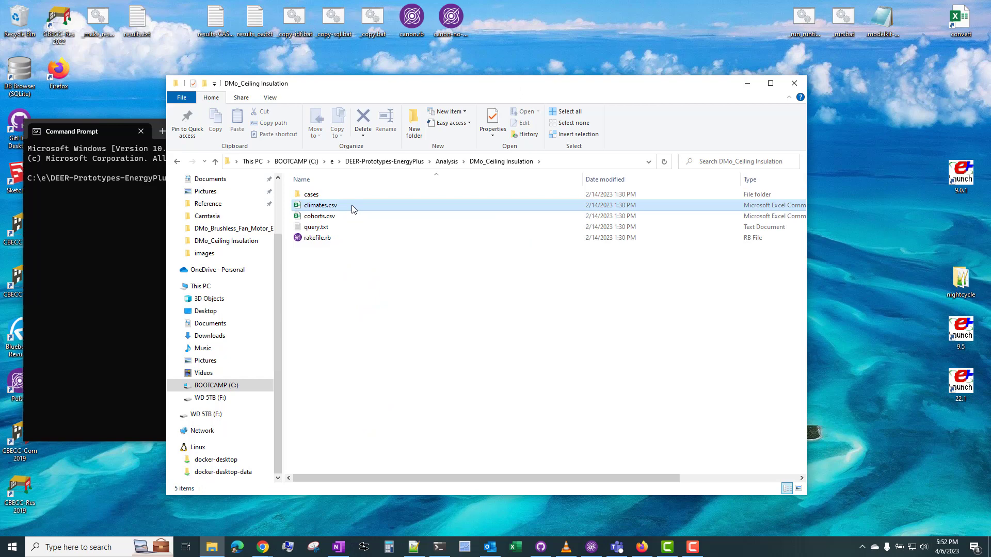
pyautogui.press('Return')
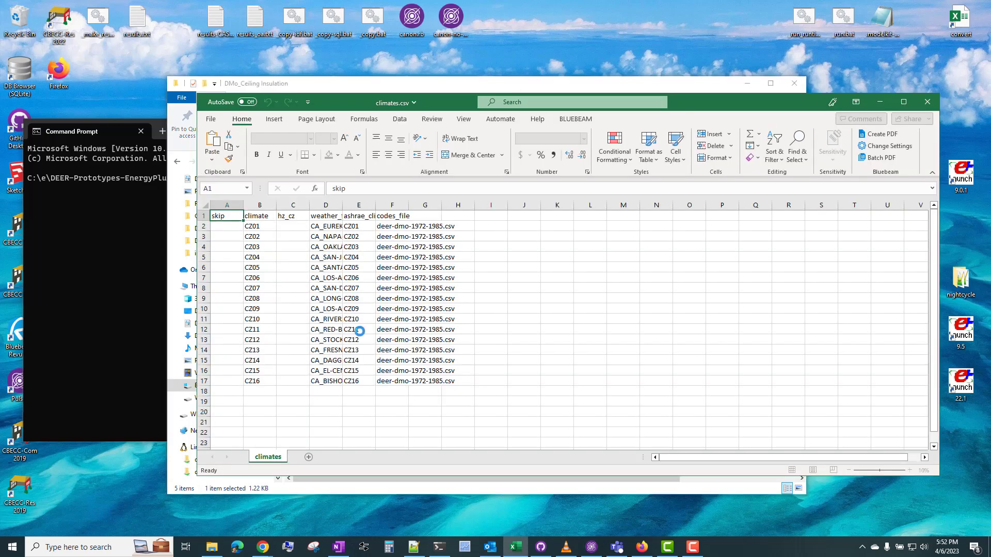
pyautogui.click(228, 226)
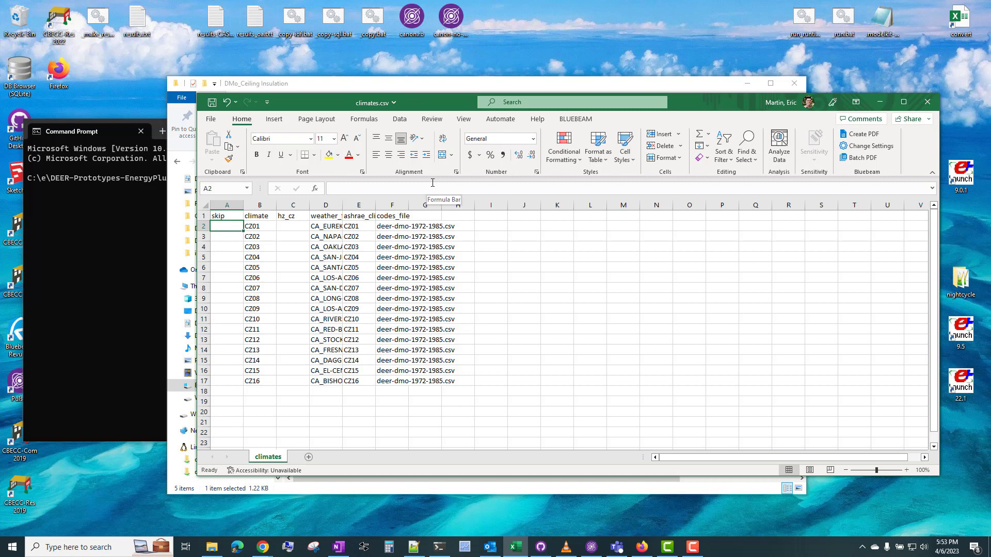
pyautogui.write('#')
pyautogui.press('Return')
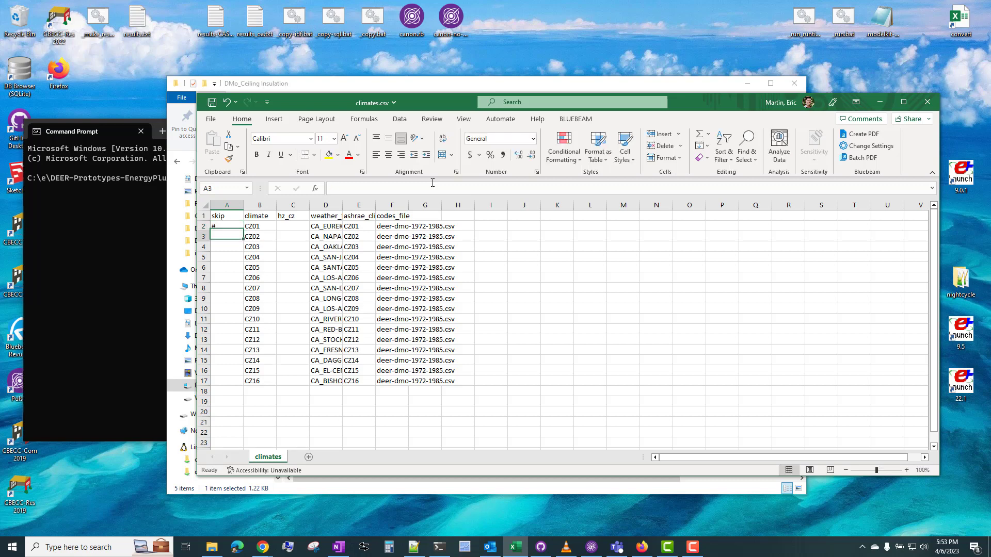
pyautogui.click(228, 225)
pyautogui.moveTo(243, 231); pyautogui.dragTo(242, 361)
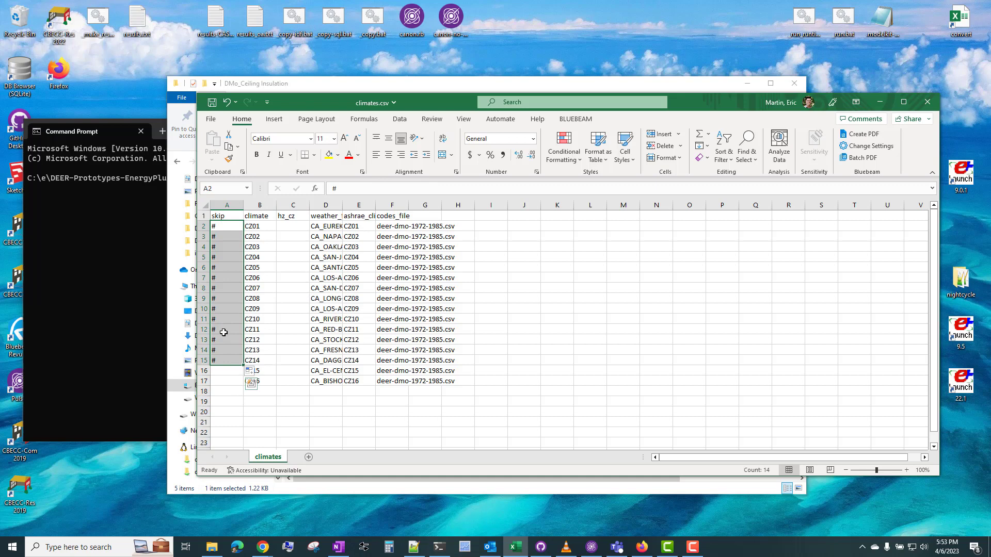
# Step: Copy # into A17 so only CZ15 stays active, then save and close climates.csv
pyautogui.click(217, 356)
pyautogui.hotkey('ctrl', 'c')
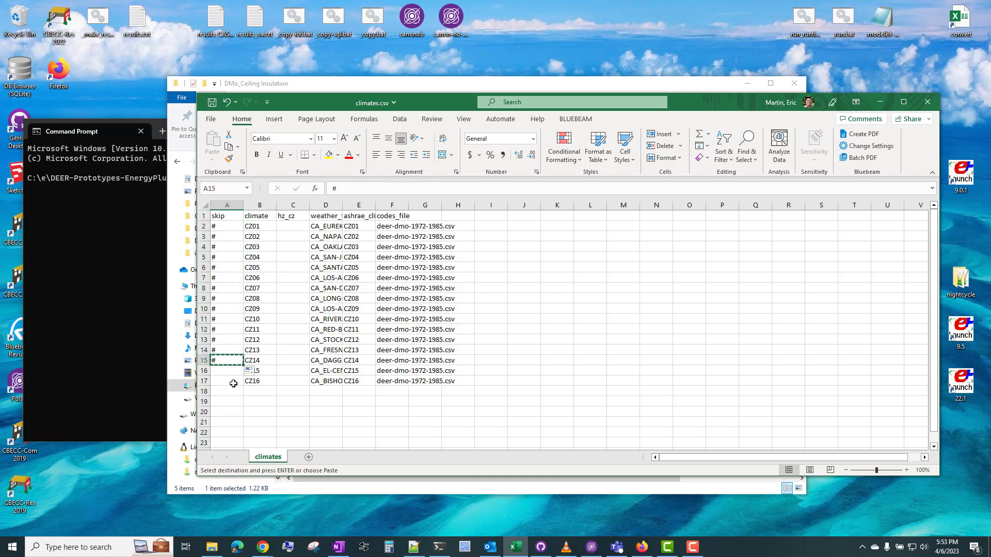
pyautogui.click(230, 381)
pyautogui.hotkey('ctrl', 'v')
pyautogui.press('Escape')
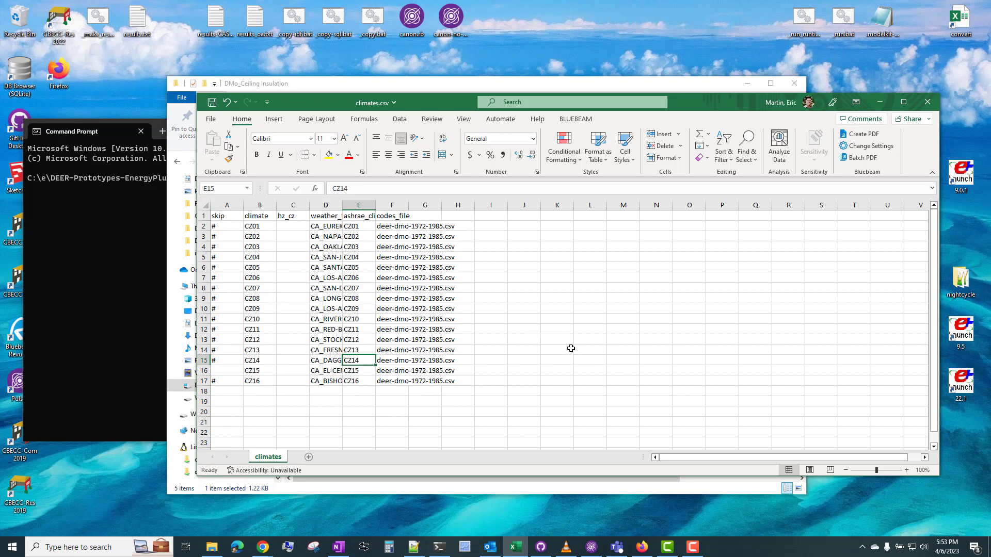
pyautogui.hotkey('ctrl', 's')
pyautogui.click(928, 102)
# Step: Open cohorts.csv, auto-fit the cohort column B and widen the root column C
pyautogui.doubleClick(343, 217)
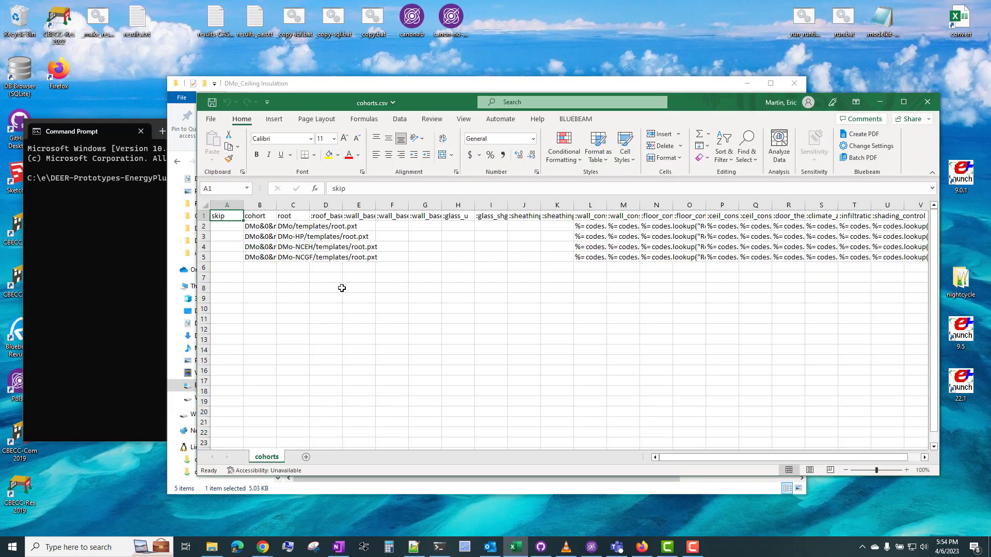
pyautogui.doubleClick(276, 202)
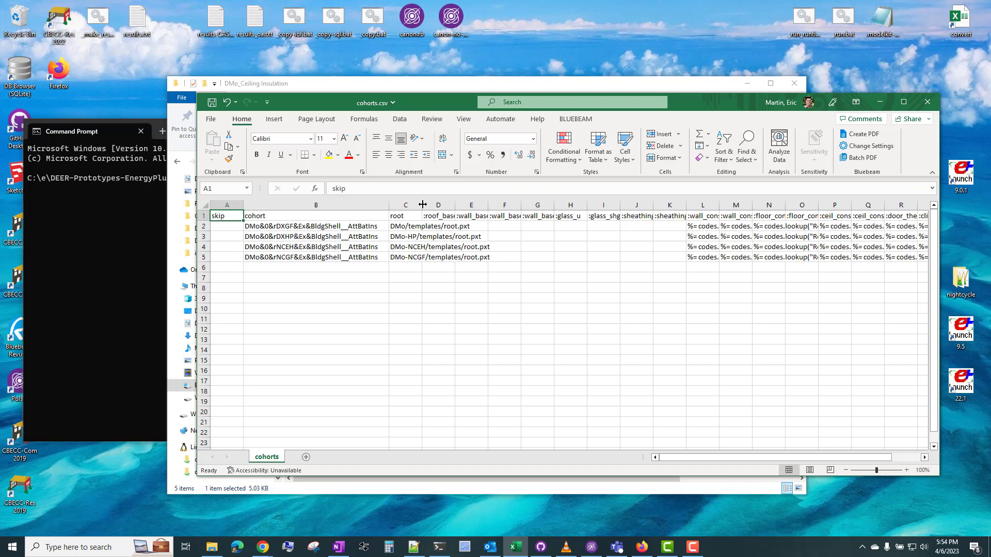
pyautogui.moveTo(422, 204); pyautogui.dragTo(508, 204)
pyautogui.moveTo(438, 107); pyautogui.dragTo(439, 165)
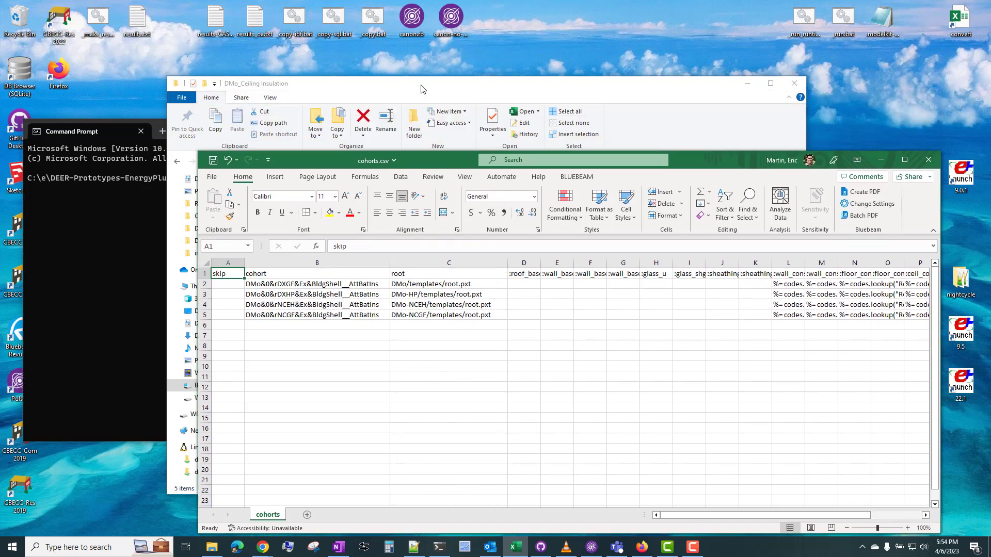
pyautogui.click(420, 88)
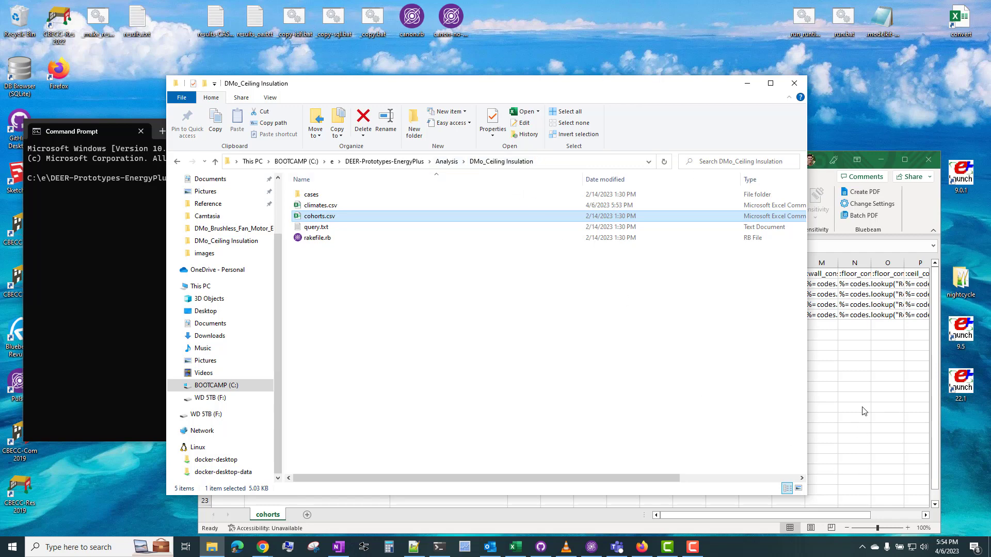
pyautogui.hotkey('alt', 'Tab')
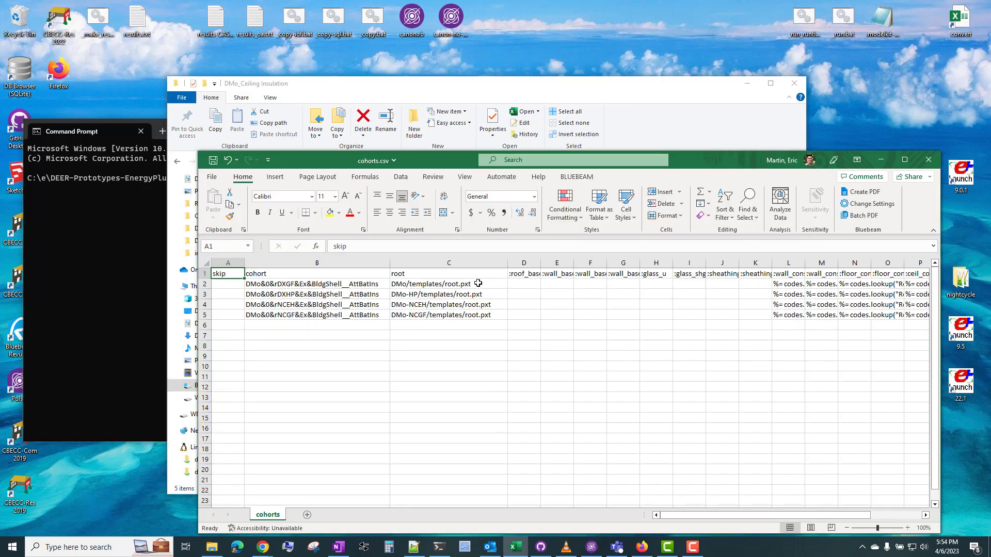
# Step: Inspect the root template paths in C2 through C5, including DMo-HP, DMo-NCEH and DMo-NCGF
pyautogui.moveTo(445, 284); pyautogui.dragTo(447, 313)
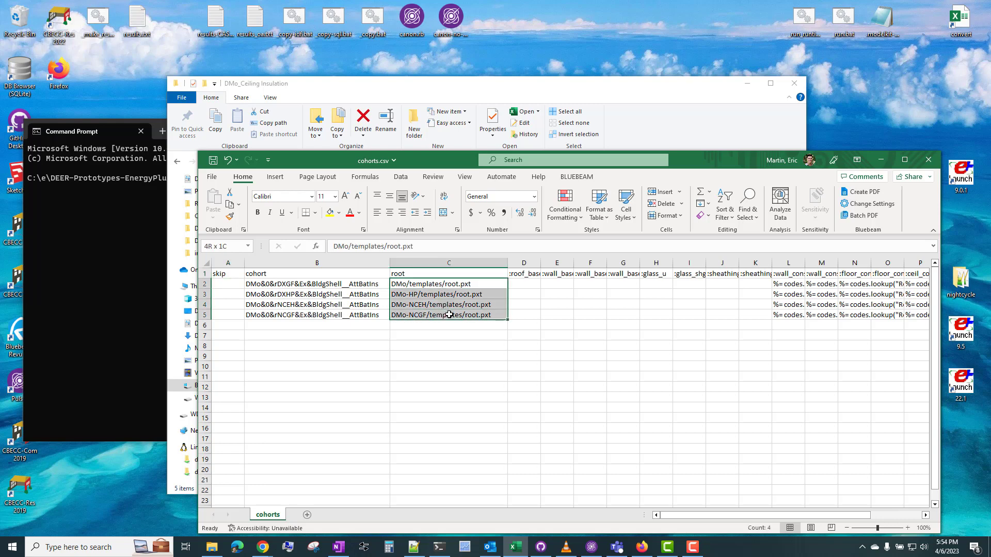
pyautogui.click(393, 284)
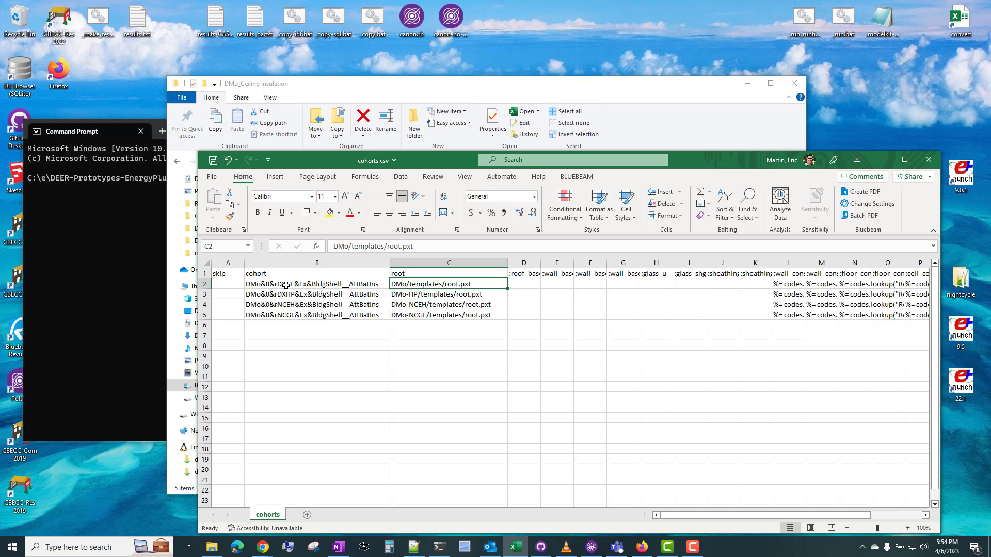
pyautogui.click(413, 295)
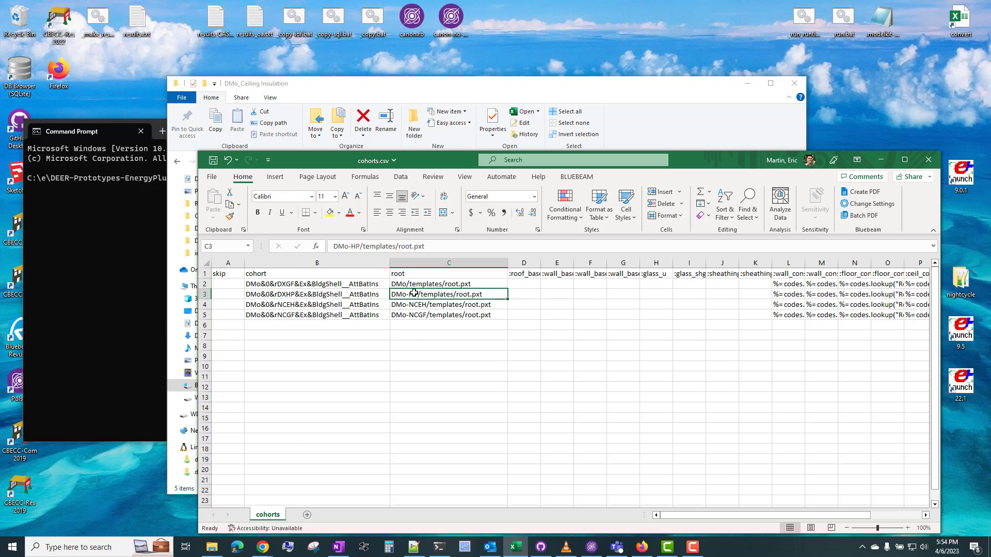
pyautogui.click(425, 305)
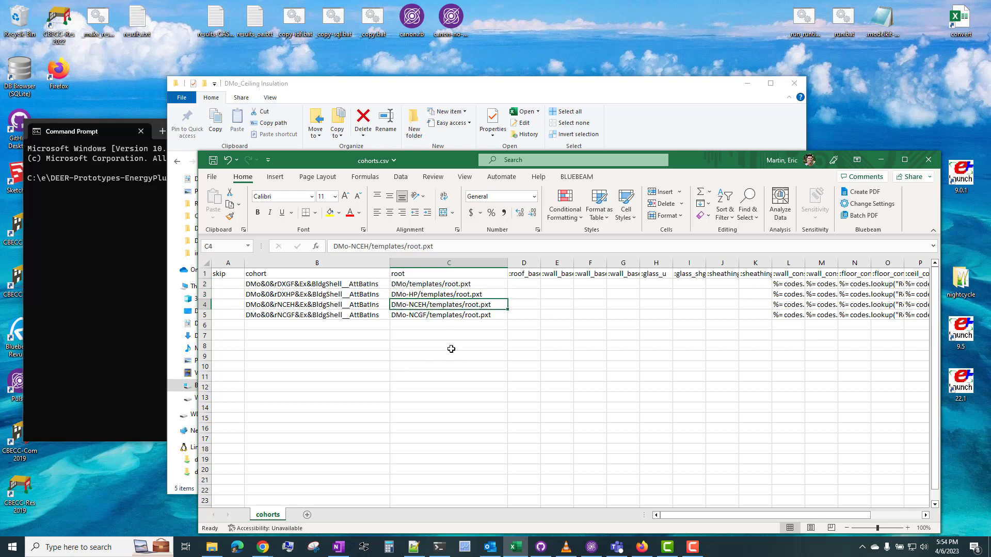
pyautogui.click(435, 314)
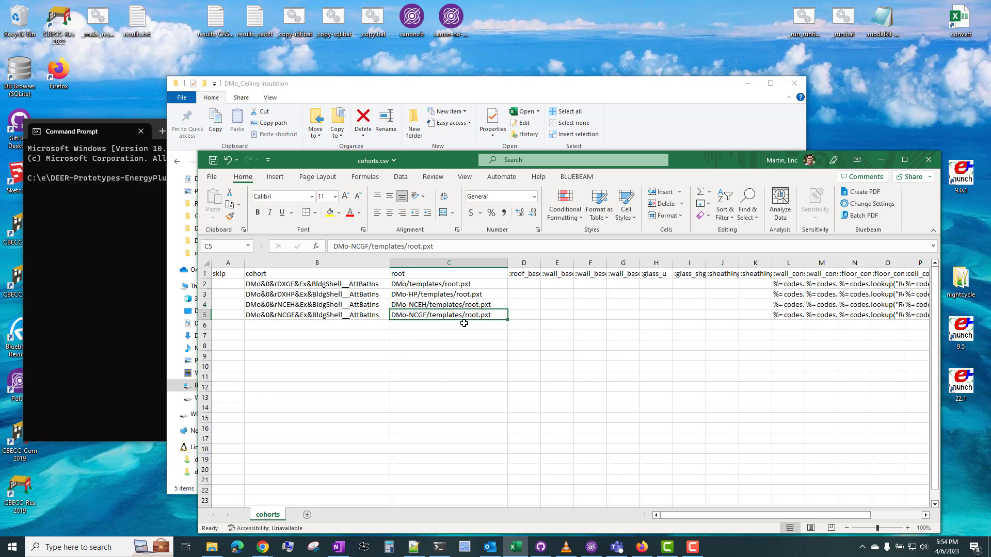
# Step: Put the # skip mark in A2 and paste it into A3 and A4
pyautogui.click(230, 283)
pyautogui.write('#')
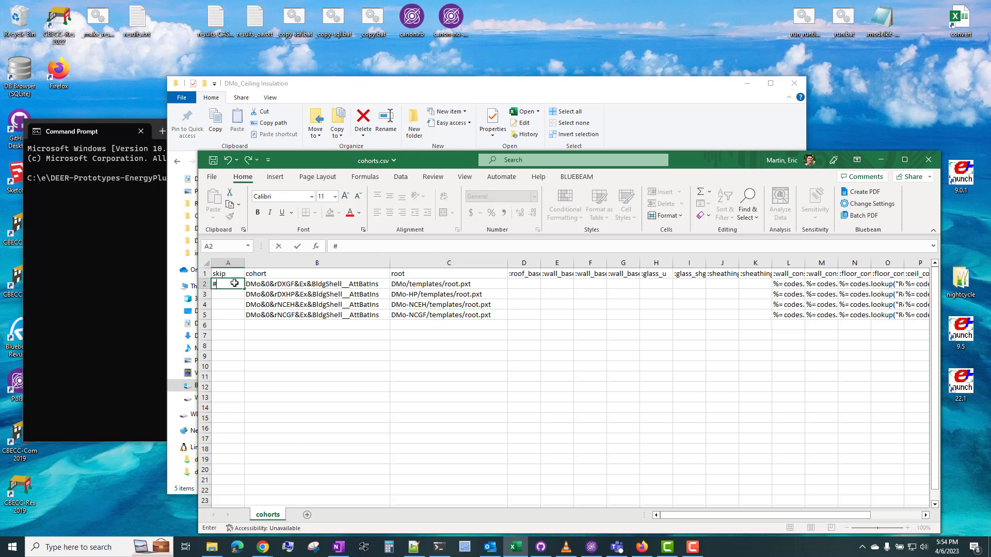
pyautogui.press('Return')
pyautogui.click(234, 283)
pyautogui.hotkey('ctrl', 'c')
pyautogui.press('Down')
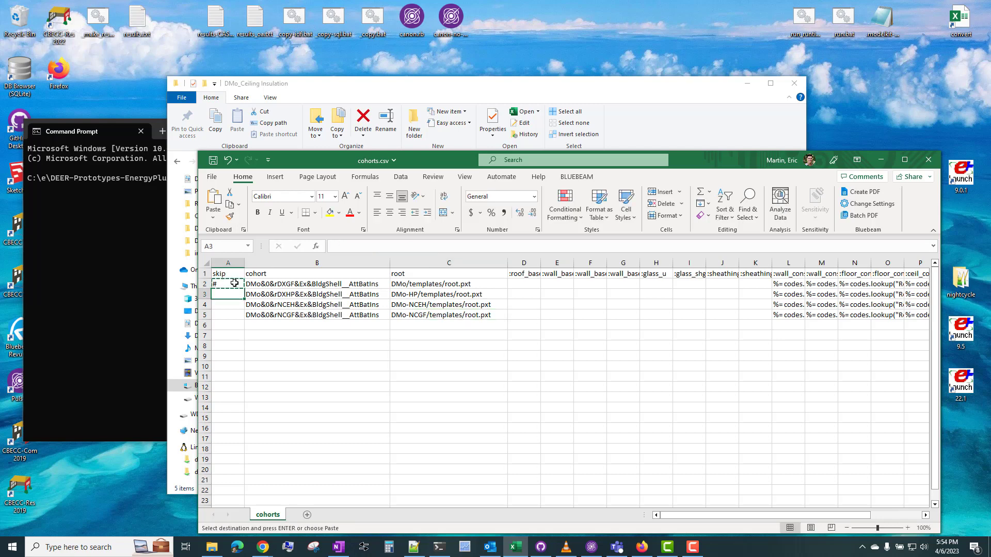
pyautogui.hotkey('ctrl', 'v')
pyautogui.press('Down')
pyautogui.press('Return')
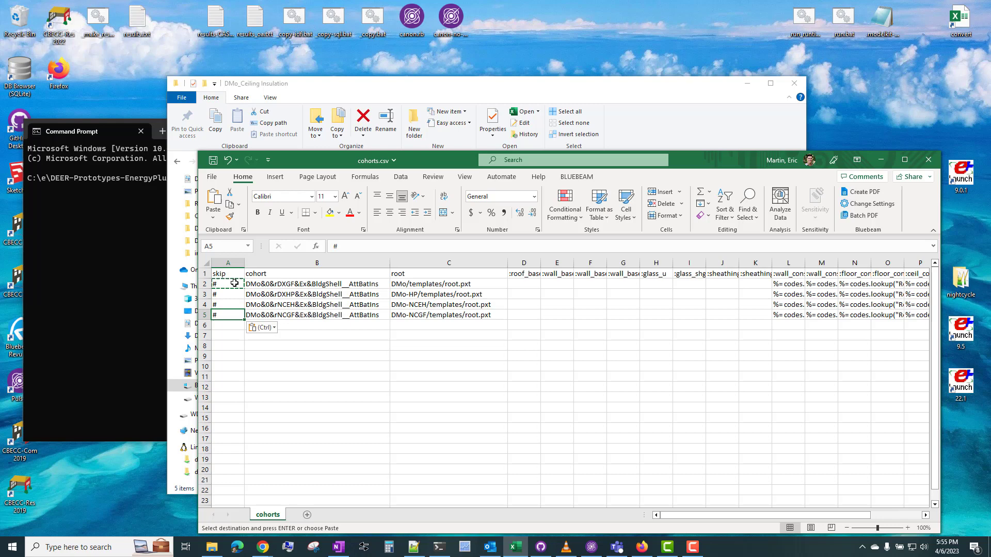
# Step: Undo the skip marks so all four cohorts stay active, then save and close cohorts.csv
pyautogui.hotkey('ctrl', 'z')
pyautogui.hotkey('ctrl', 'z')
pyautogui.hotkey('ctrl', 'z')
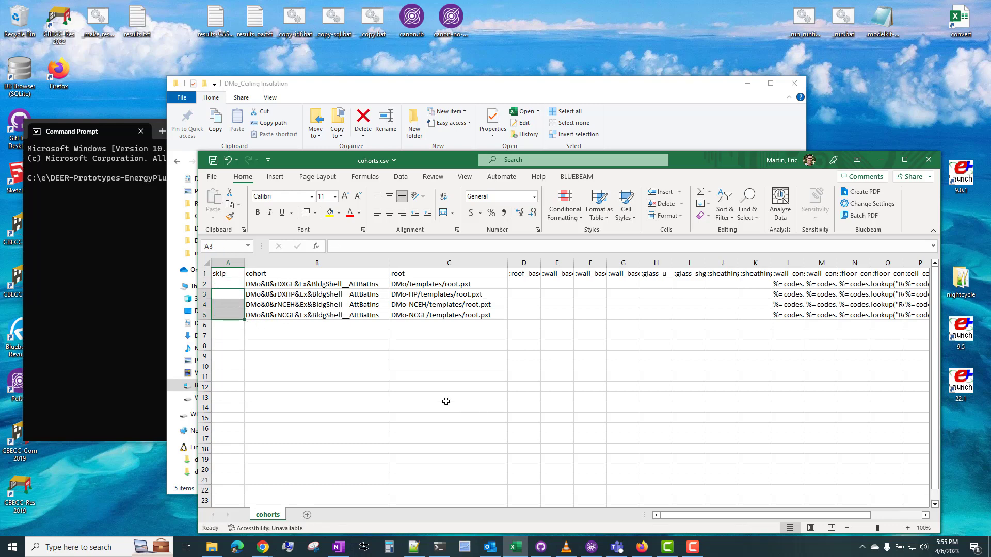
pyautogui.hotkey('ctrl', 's')
pyautogui.hotkey('alt', 'F4')
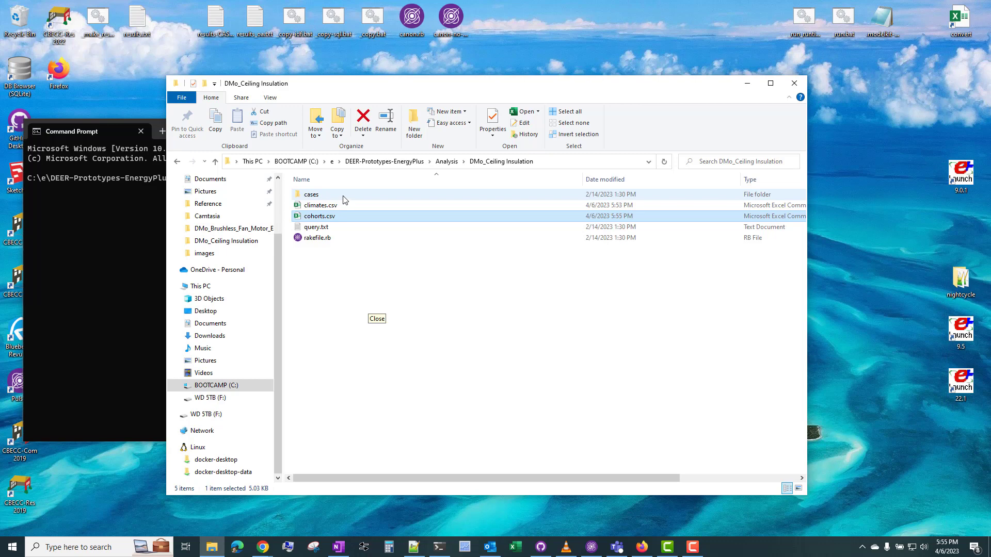
pyautogui.doubleClick(343, 197)
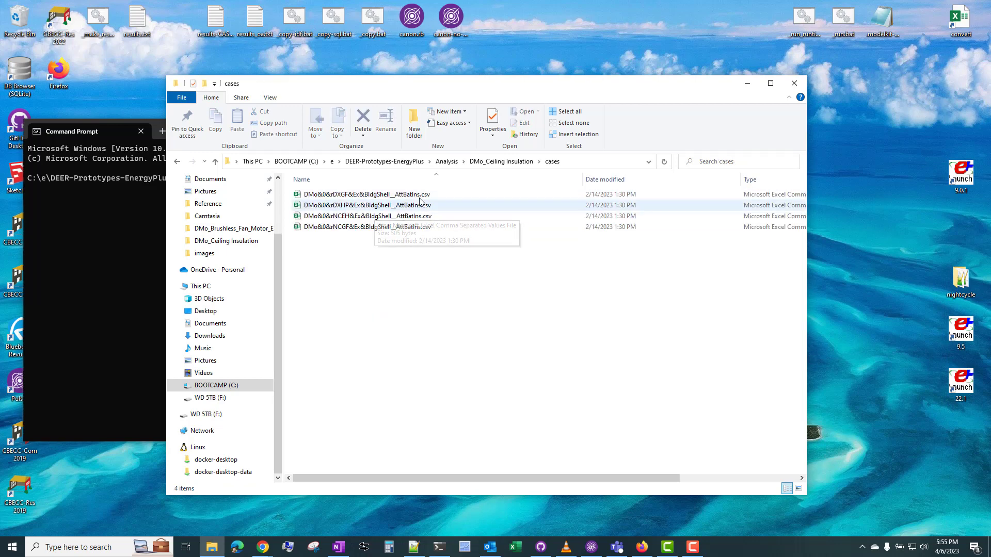
pyautogui.click(423, 195)
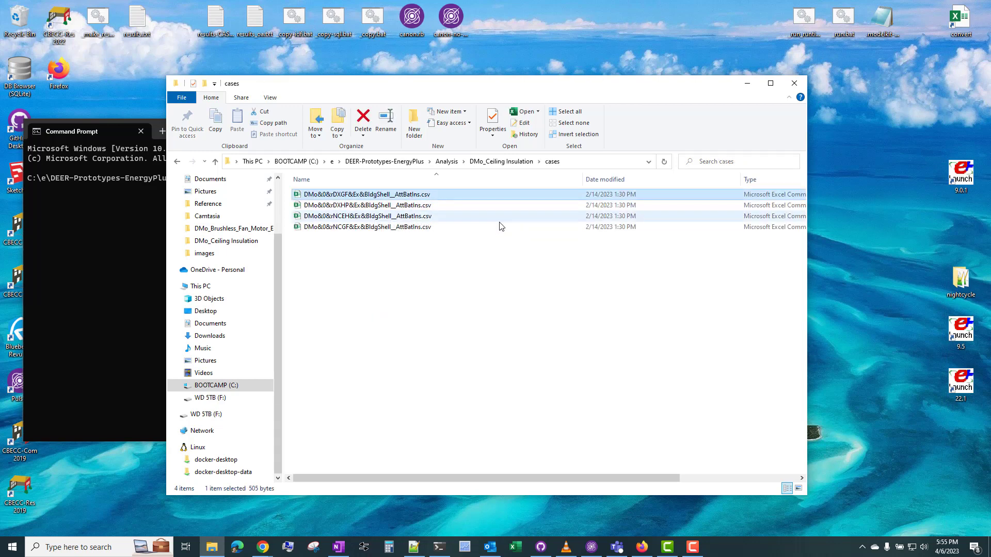
pyautogui.click(505, 162)
pyautogui.doubleClick(336, 216)
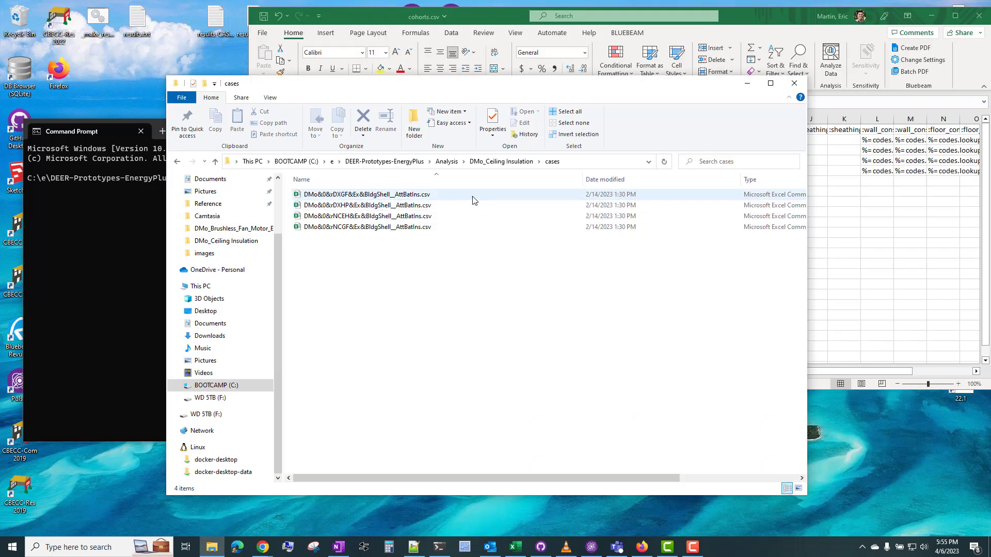
pyautogui.click(423, 194)
pyautogui.hotkey('alt', 'Tab')
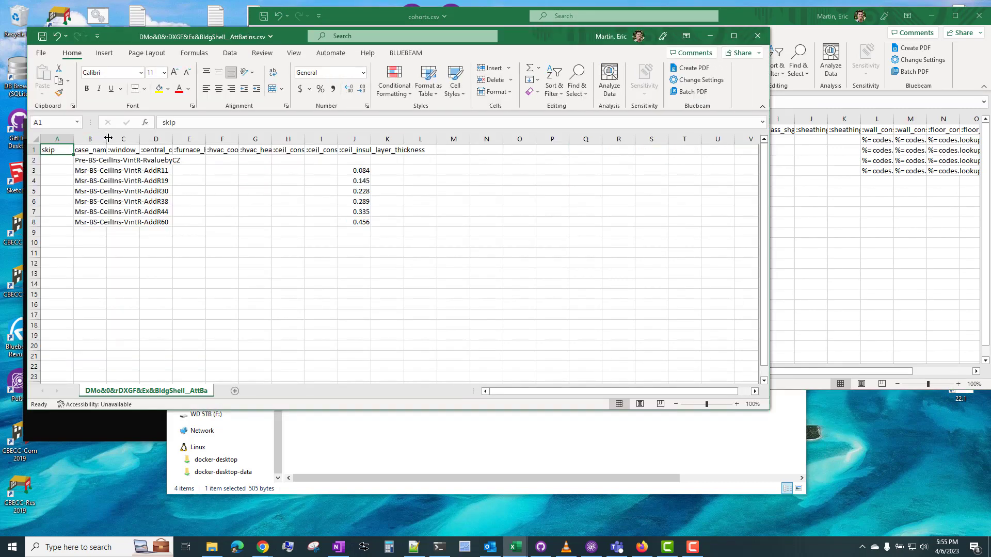
pyautogui.moveTo(109, 138); pyautogui.dragTo(232, 138)
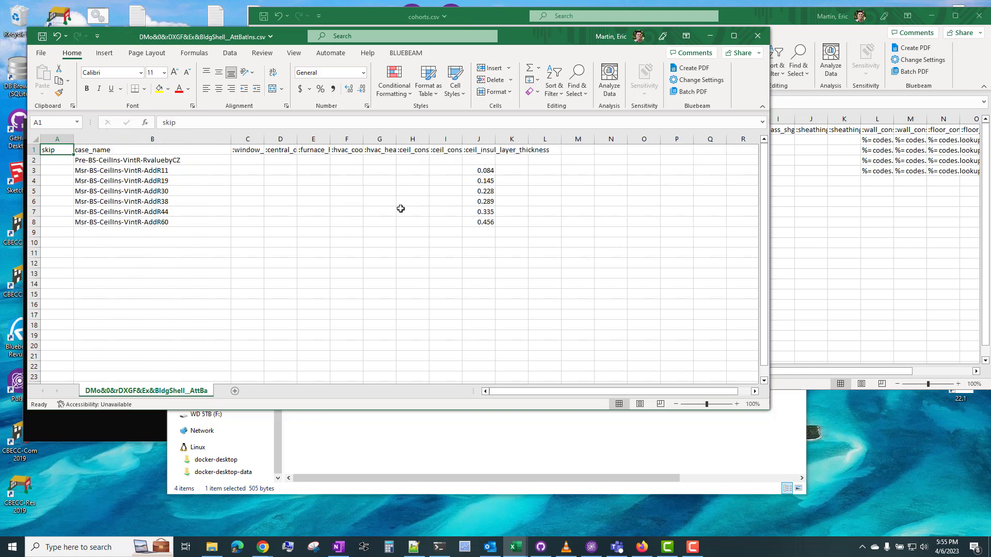
pyautogui.moveTo(217, 42); pyautogui.dragTo(332, 158)
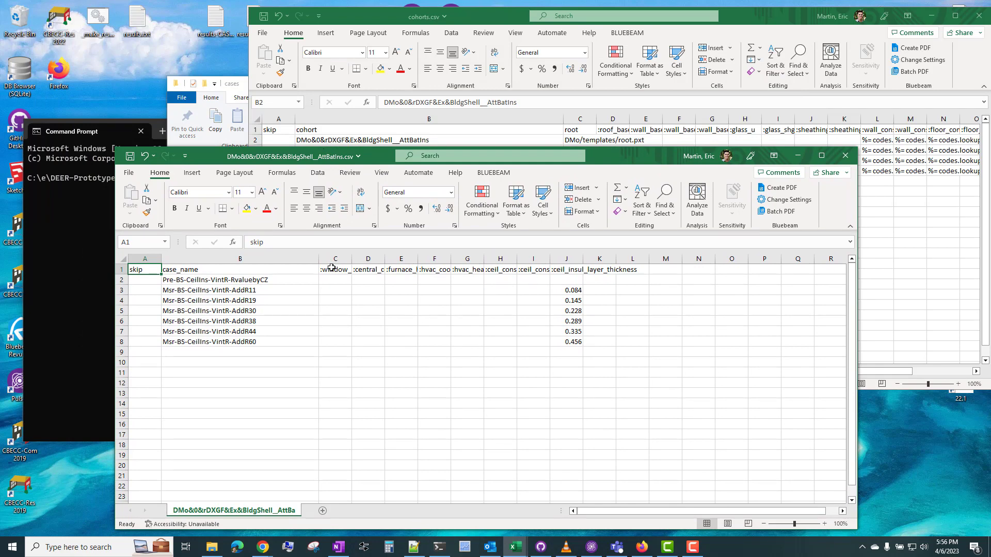
pyautogui.moveTo(330, 272); pyautogui.dragTo(578, 272)
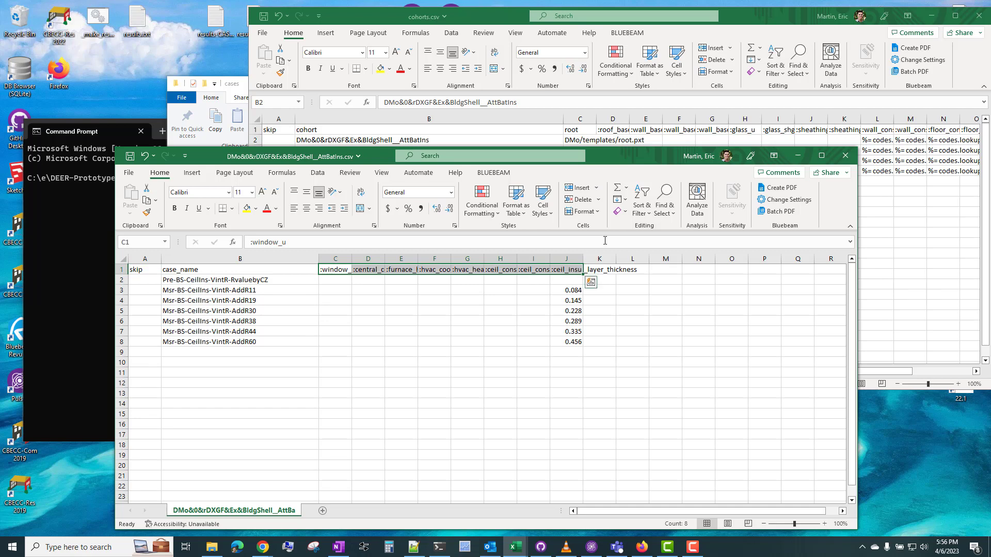
pyautogui.click(573, 270)
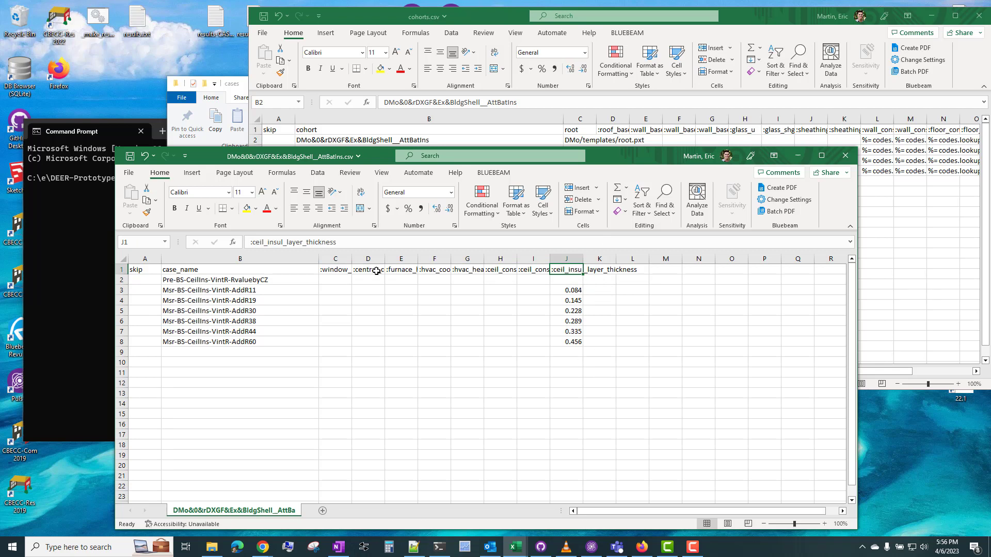
pyautogui.moveTo(344, 279); pyautogui.dragTo(533, 345)
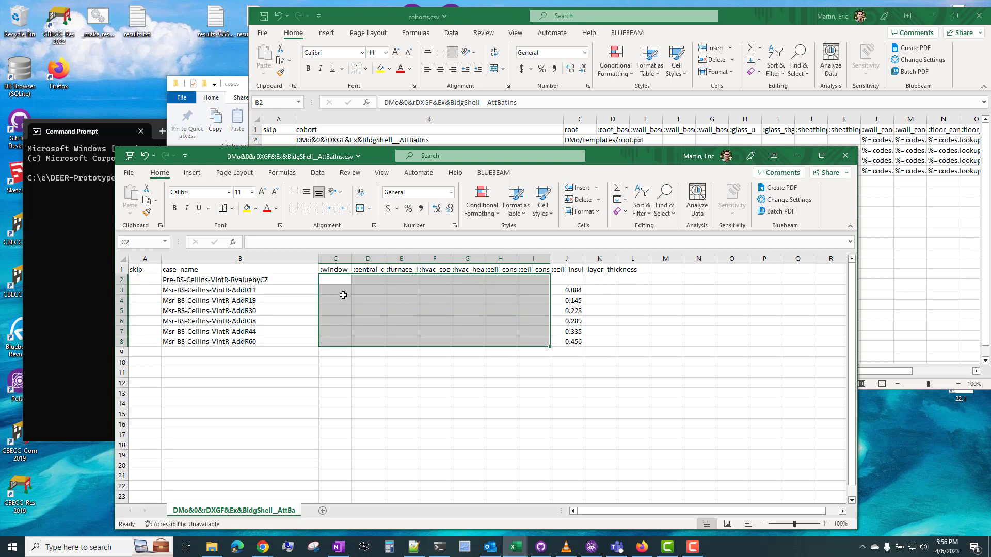
pyautogui.moveTo(333, 260); pyautogui.dragTo(533, 259)
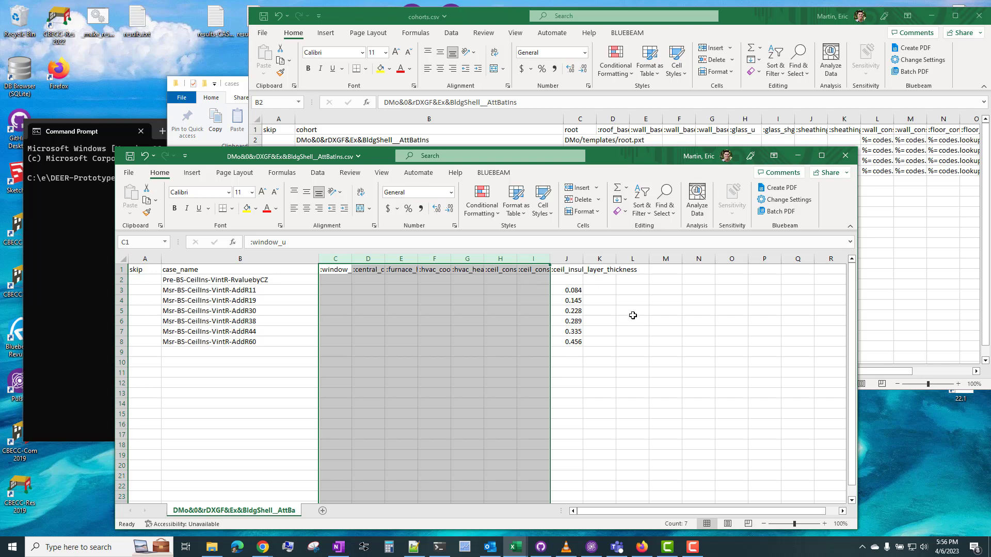
pyautogui.click(573, 278)
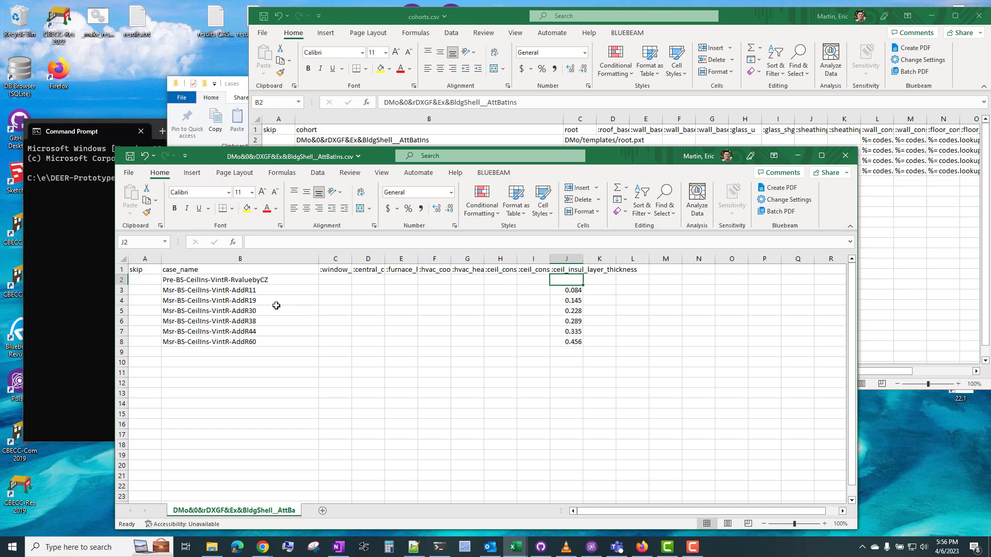
pyautogui.moveTo(568, 290); pyautogui.dragTo(573, 342)
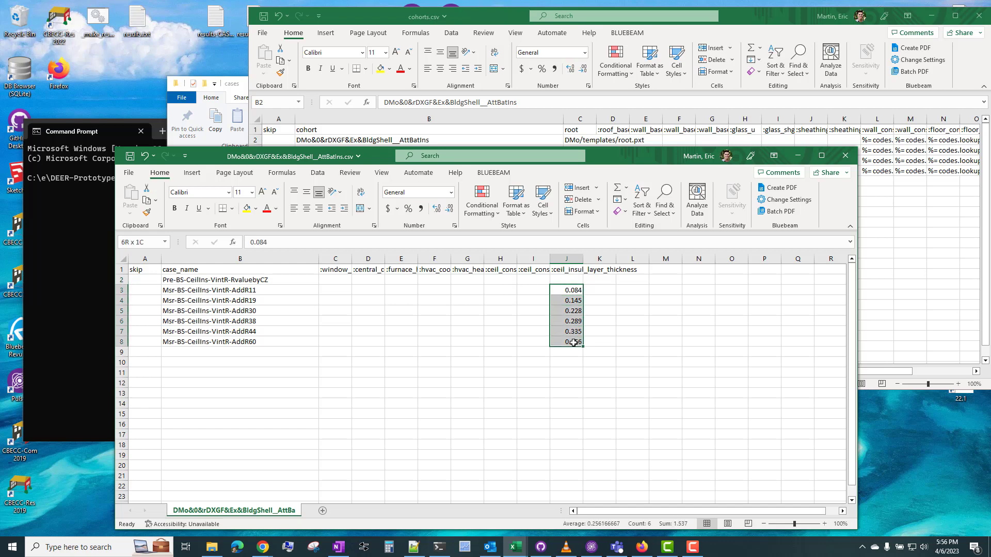
pyautogui.hotkey('ctrl', 'v')
pyautogui.press('Escape')
pyautogui.click(122, 290)
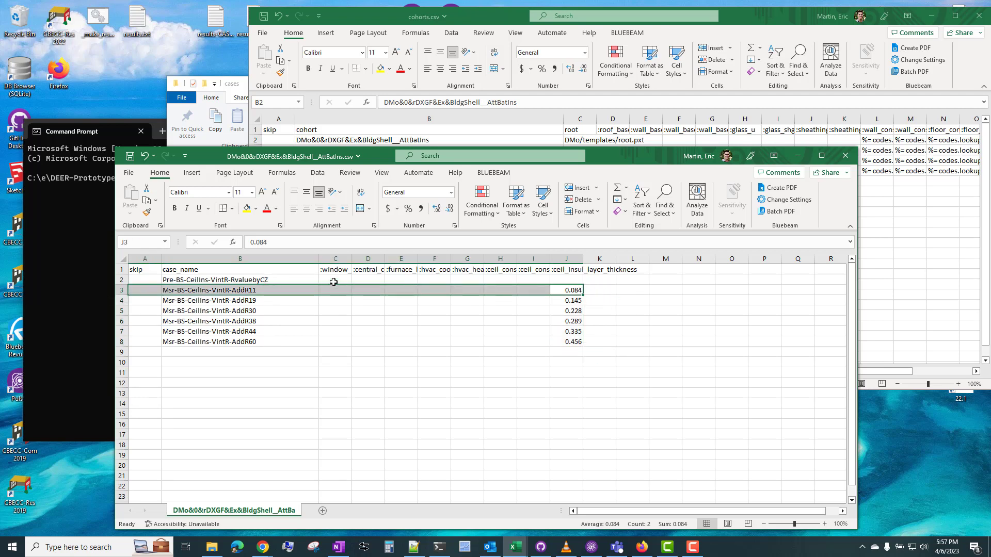
pyautogui.click(196, 300)
pyautogui.hotkey('shift', 'space')
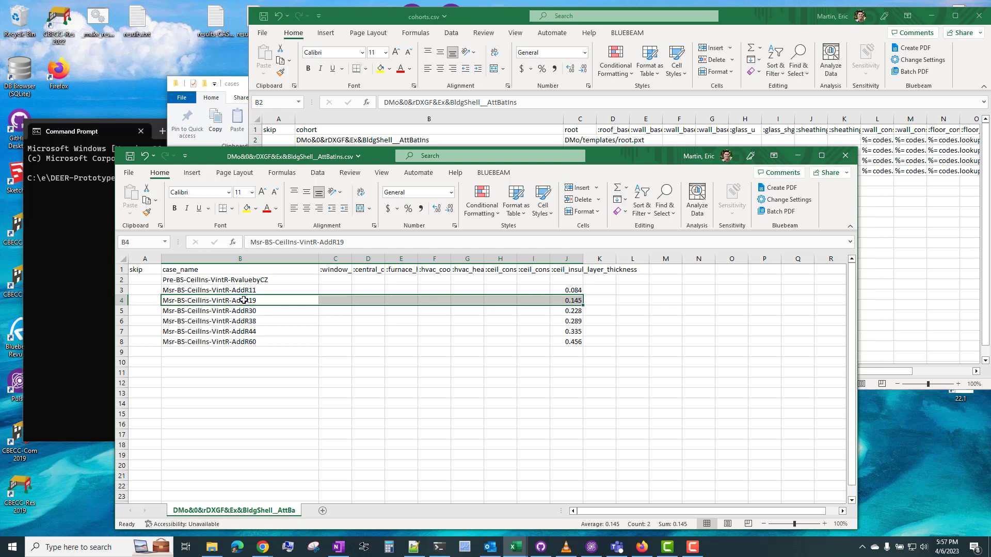
pyautogui.moveTo(271, 302); pyautogui.dragTo(272, 343)
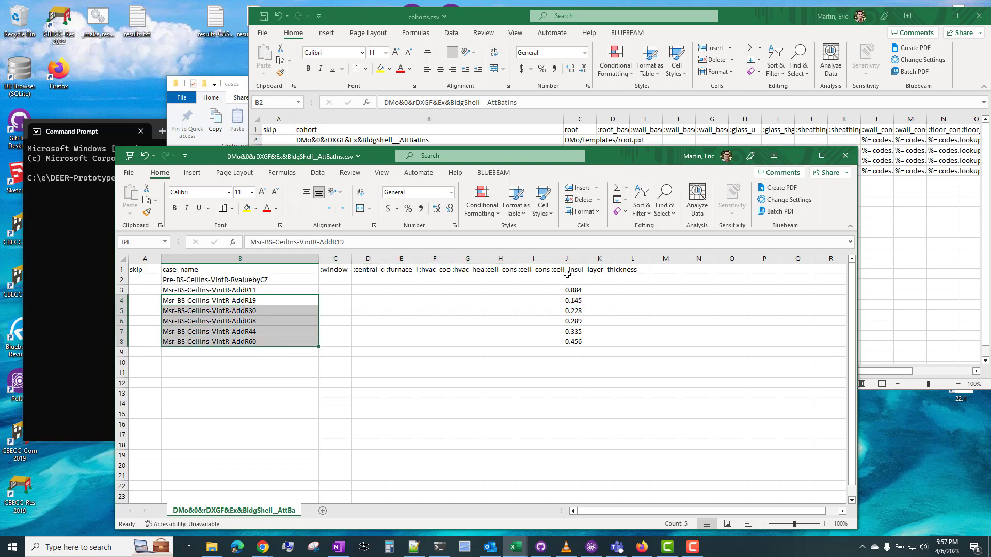
pyautogui.moveTo(573, 290); pyautogui.dragTo(573, 343)
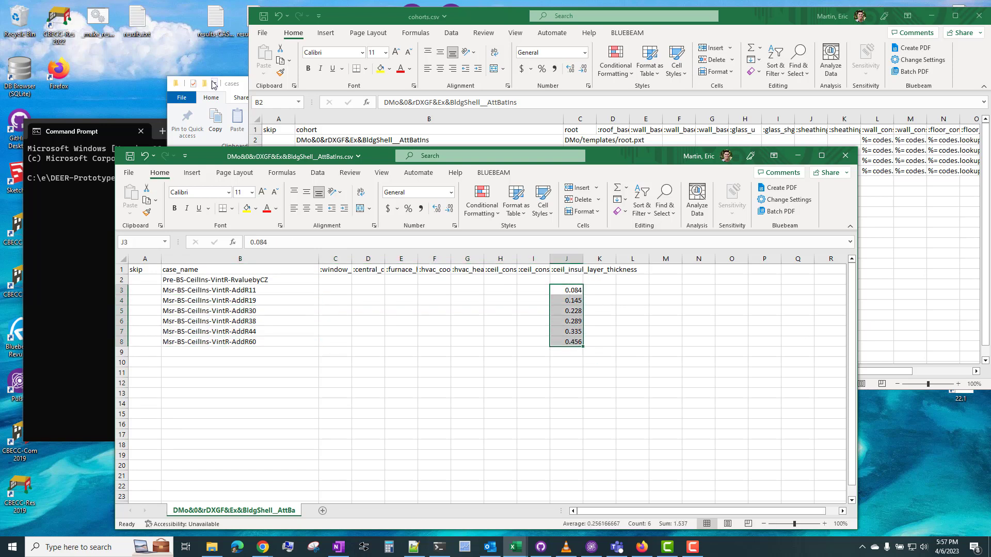
# Step: Navigate from DEER-Prototypes-EnergyPlus into prototypes\residential\DMo
pyautogui.moveTo(239, 88); pyautogui.dragTo(231, 99)
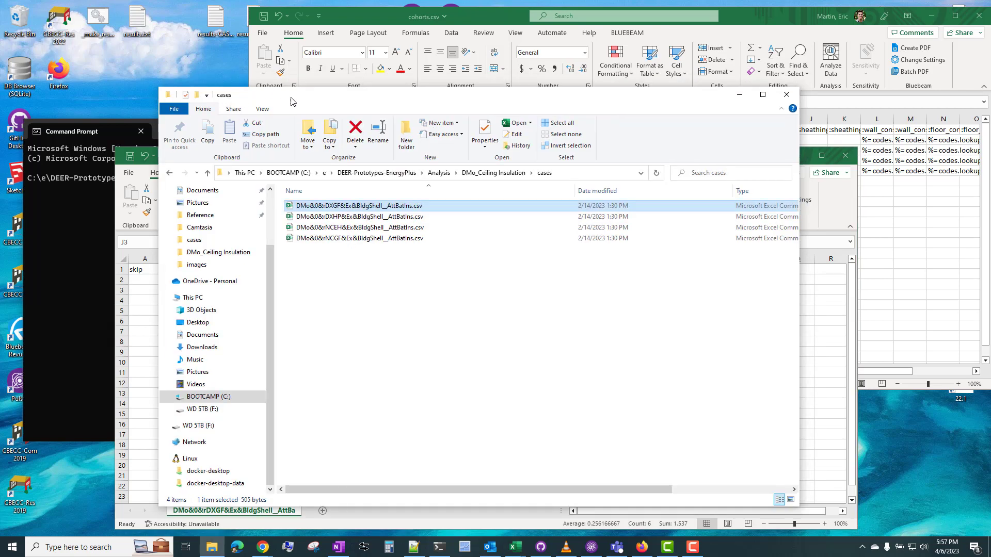
pyautogui.moveTo(291, 100); pyautogui.dragTo(277, 50)
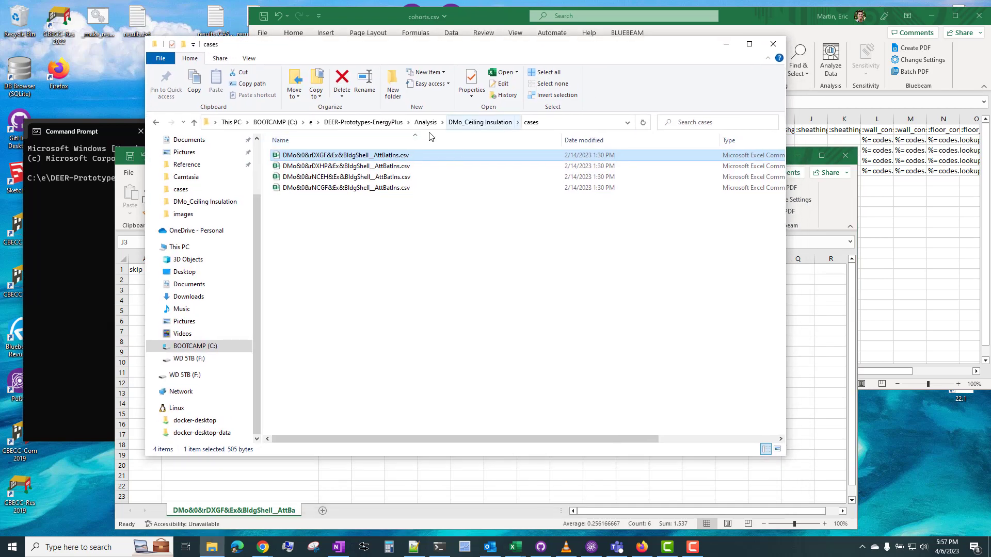
pyautogui.click(374, 123)
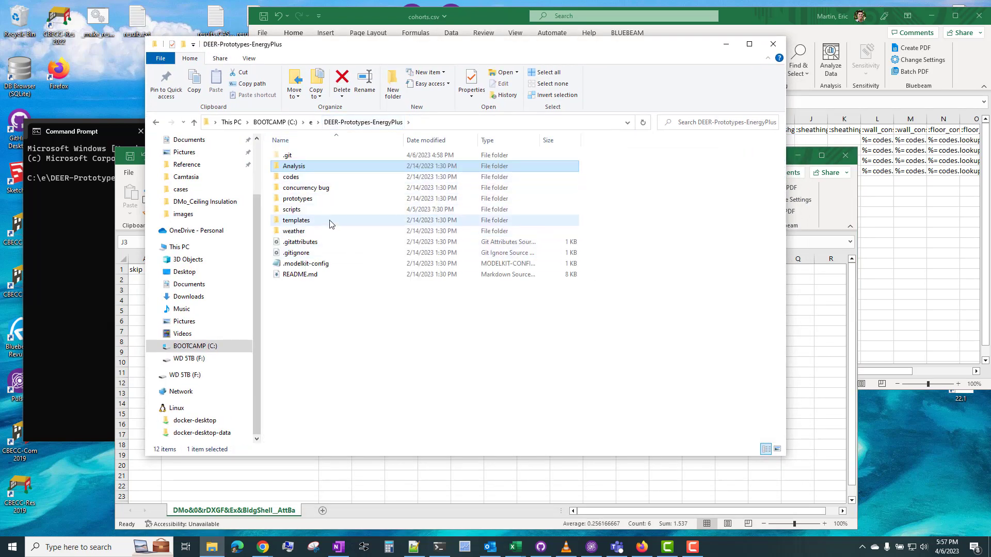
pyautogui.doubleClick(324, 200)
pyautogui.click(338, 157)
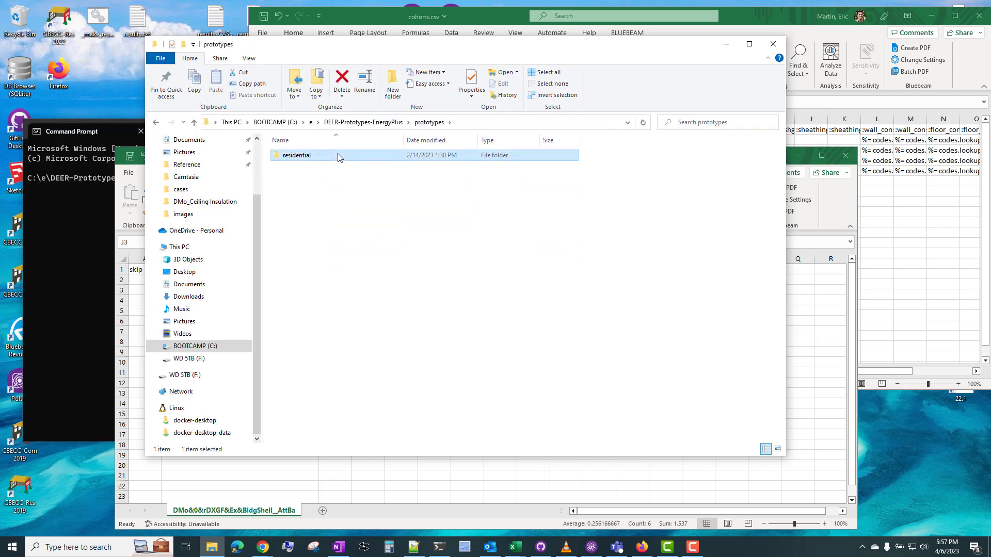
pyautogui.doubleClick(337, 157)
pyautogui.doubleClick(326, 156)
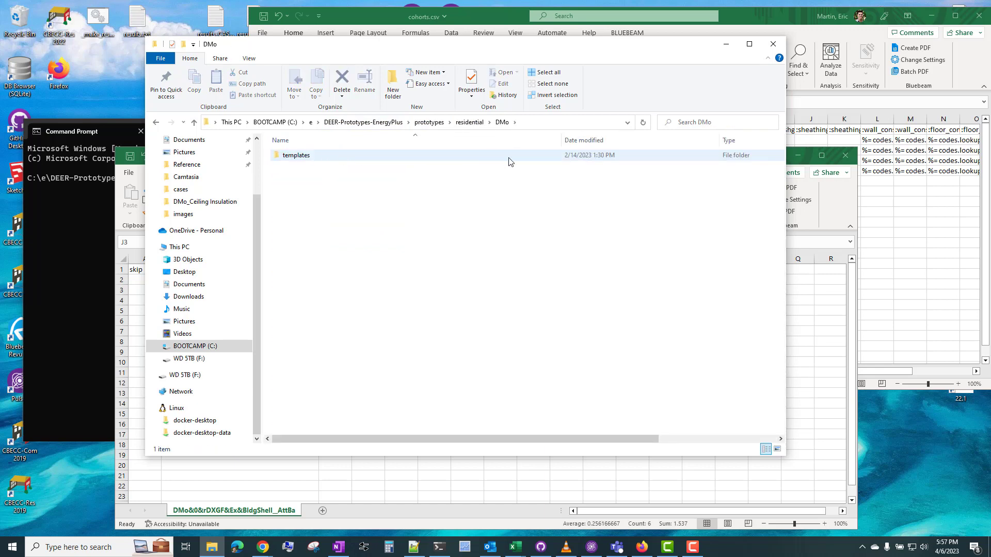
# Step: Check the first cohort's root path in cohorts.csv, then open the templates folder and select root.pxt
pyautogui.moveTo(640, 49); pyautogui.dragTo(542, 161)
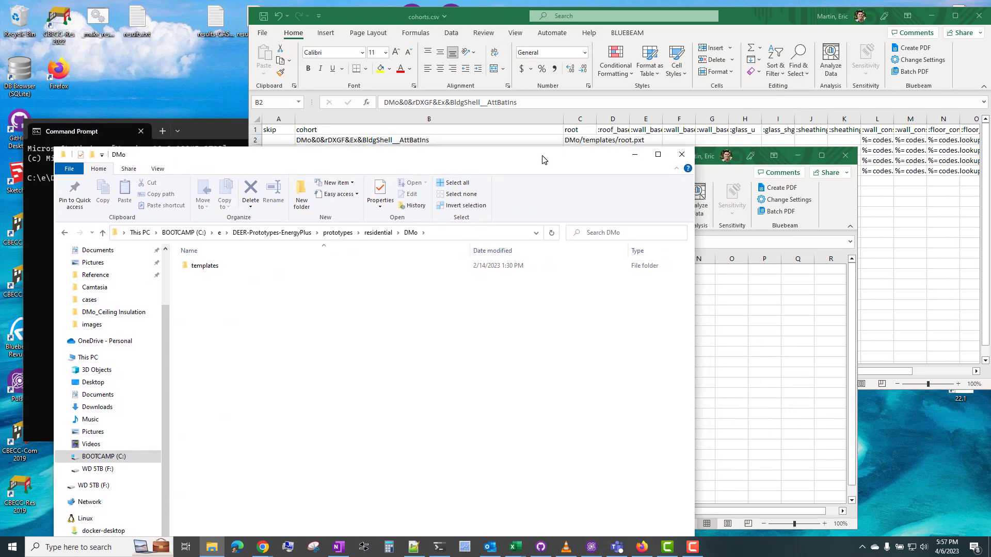
pyautogui.click(511, 129)
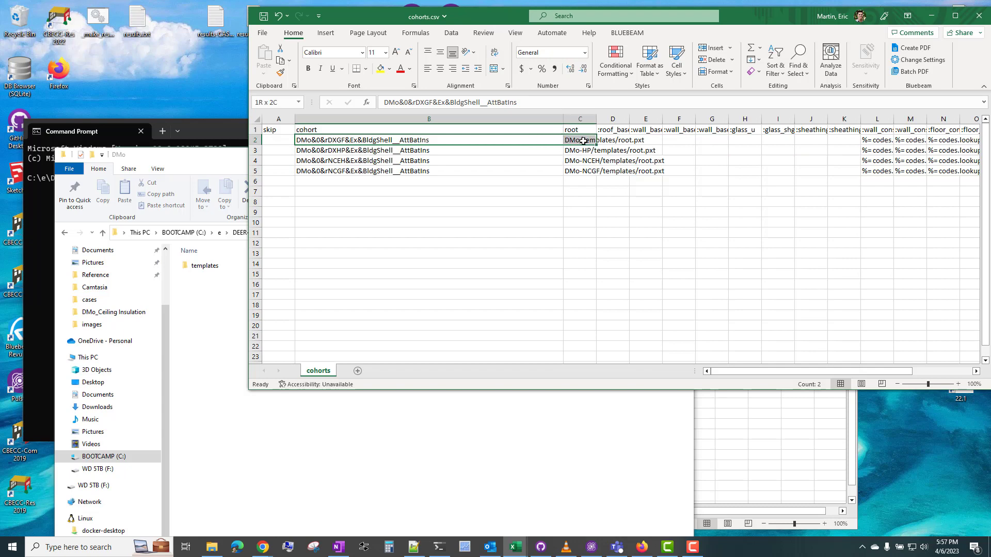
pyautogui.keyDown('shift'); pyautogui.click(598, 139); pyautogui.keyUp('shift')
pyautogui.hotkey('alt', 'Tab')
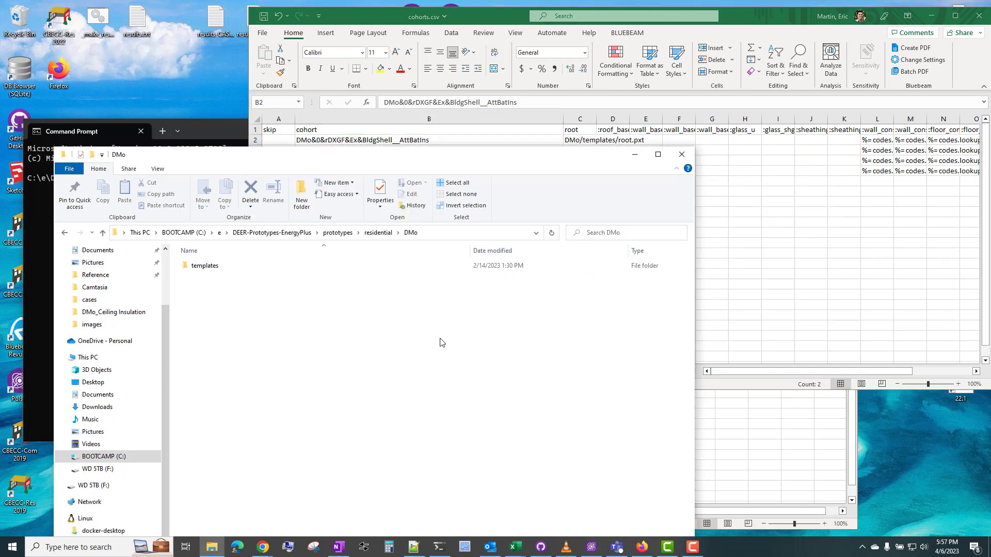
pyautogui.doubleClick(243, 267)
pyautogui.click(223, 266)
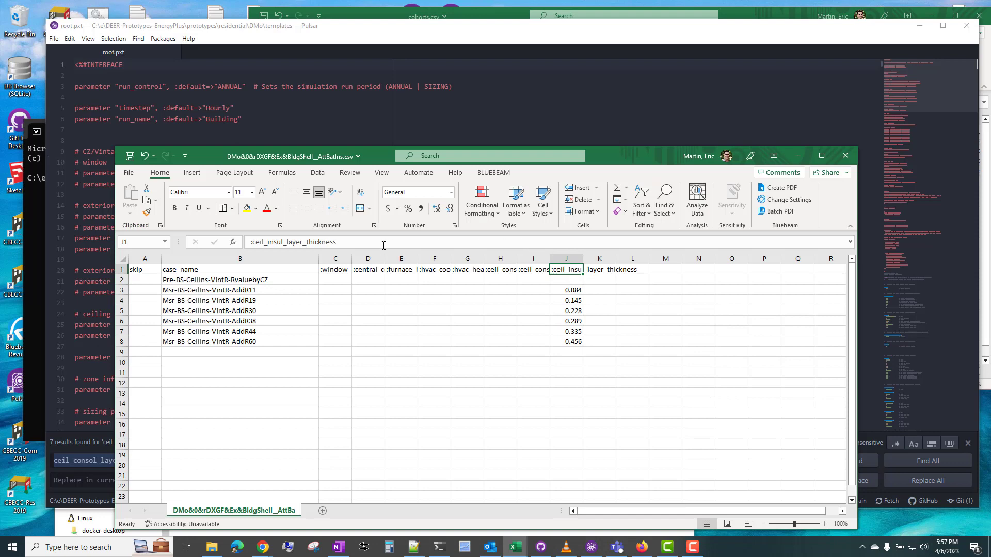
# Step: Search root.pxt in Pulsar for ceil_insul_layer_thickness and select its 0.000001 m default value
pyautogui.moveTo(336, 242); pyautogui.dragTo(253, 247)
pyautogui.hotkey('ctrl', 'c')
pyautogui.hotkey('alt', 'Tab')
pyautogui.hotkey('ctrl', 'f')
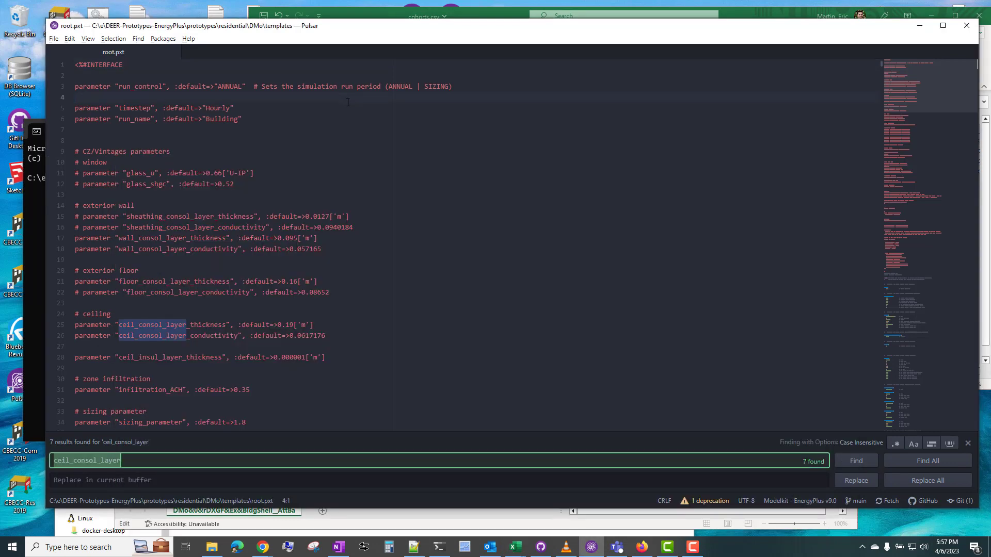
pyautogui.hotkey('ctrl', 'v')
pyautogui.scroll(-2, 222, 271)
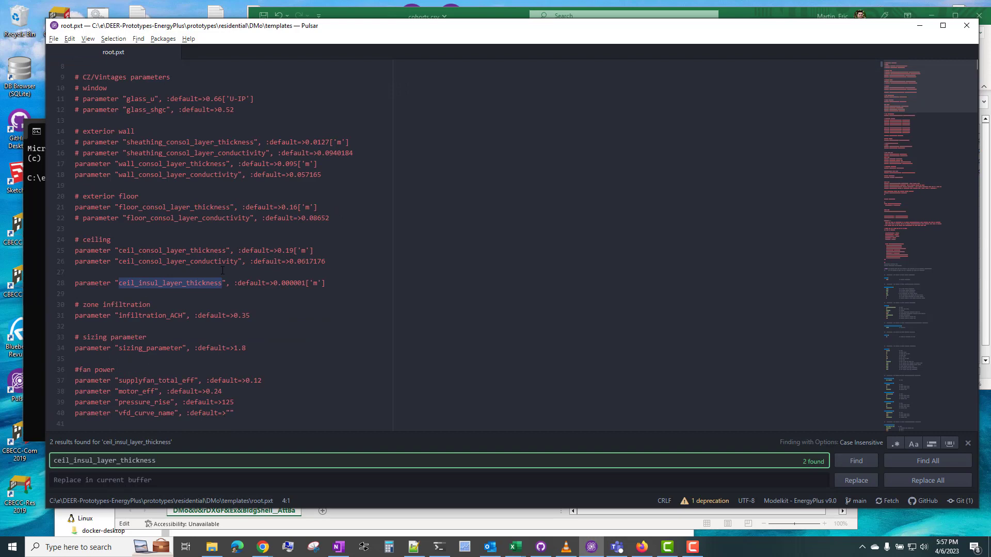
pyautogui.moveTo(274, 283); pyautogui.dragTo(313, 284)
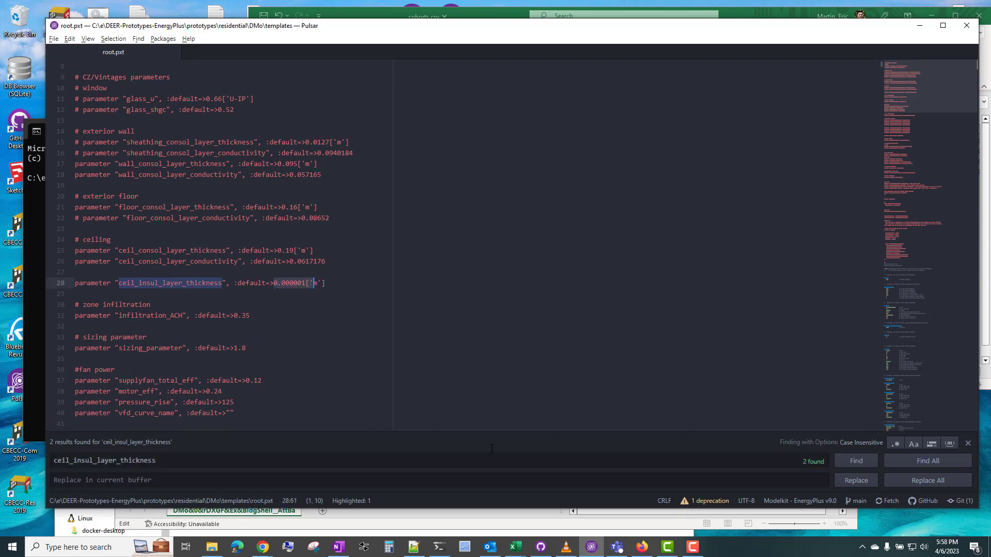
pyautogui.hotkey('alt', 'Tab')
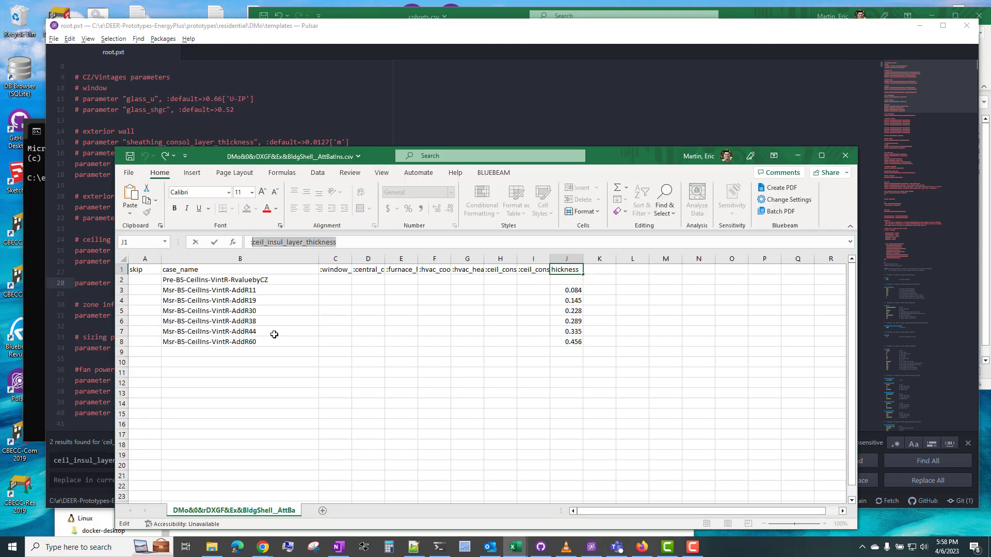
# Step: Select the case names B2:B8 on the case sheet, then narrow the selection back to B2
pyautogui.click(271, 311)
pyautogui.moveTo(268, 281); pyautogui.dragTo(222, 340)
pyautogui.moveTo(261, 281); pyautogui.dragTo(270, 340)
pyautogui.click(261, 280)
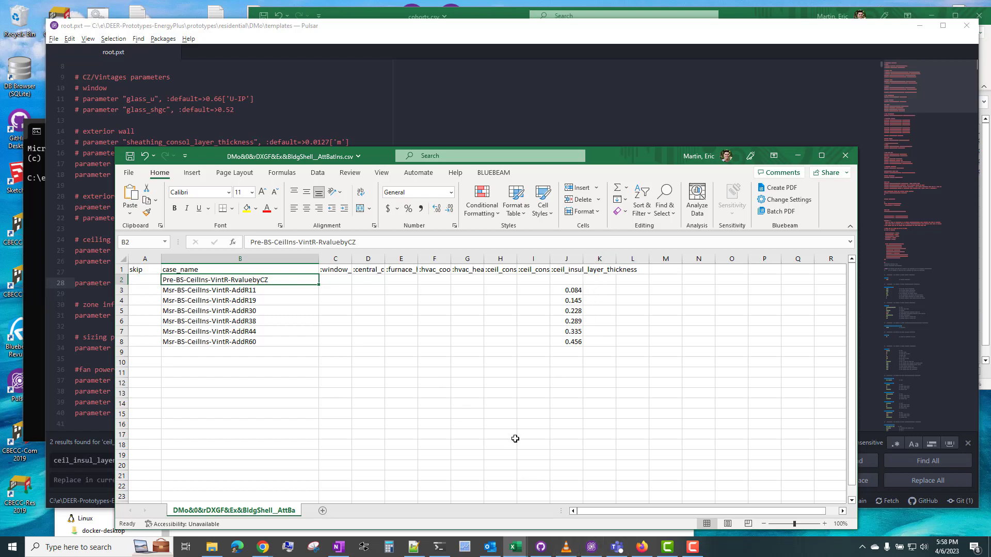
# Step: Bring cohorts.csv forward and view the ceil_consol_layer_thickness lookup formula in P2
pyautogui.click(515, 547)
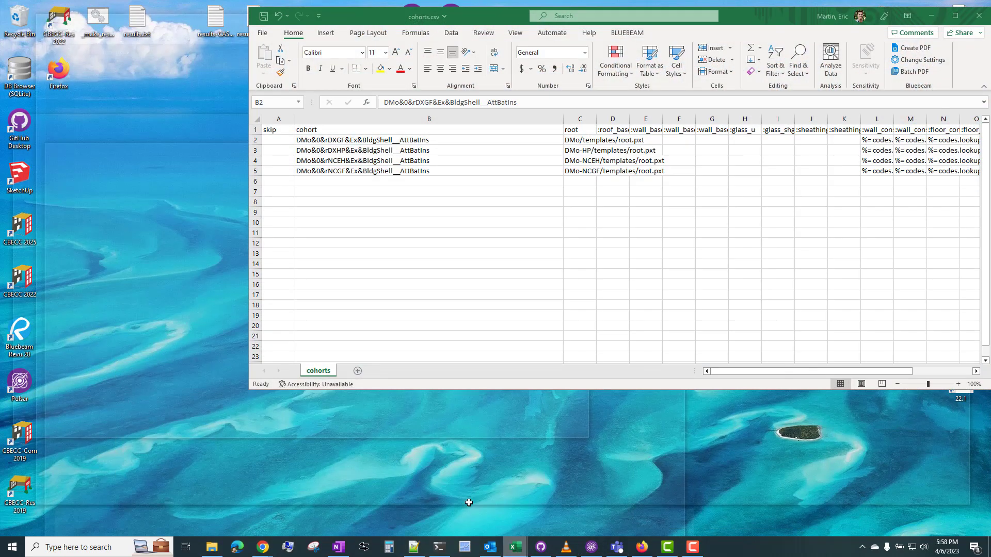
pyautogui.click(464, 500)
pyautogui.click(537, 202)
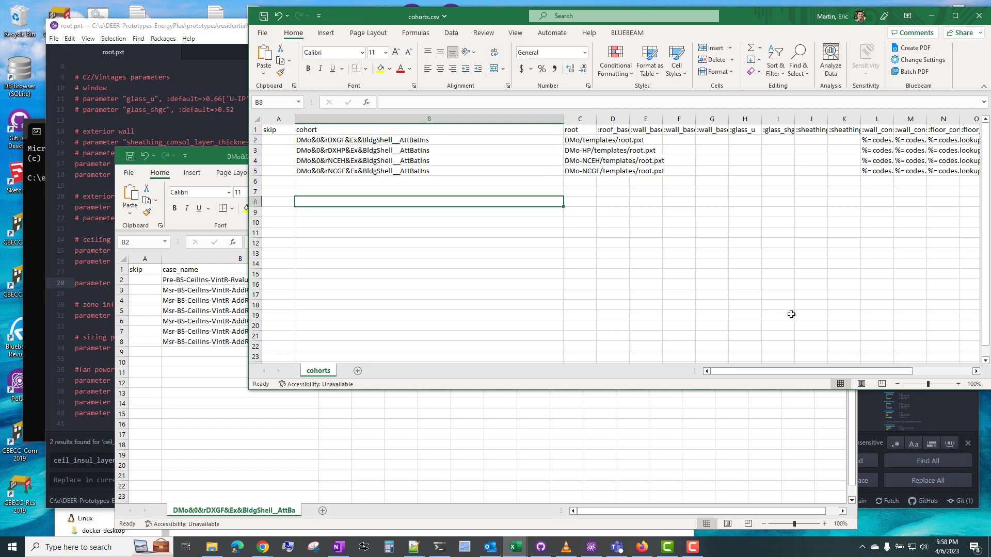
pyautogui.moveTo(808, 371); pyautogui.dragTo(868, 373)
pyautogui.click(794, 132)
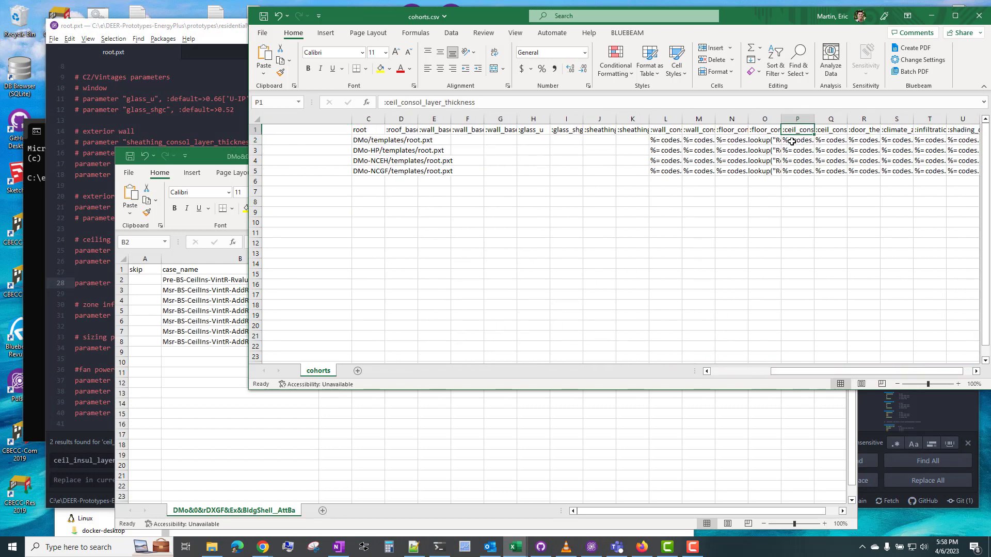
pyautogui.click(792, 142)
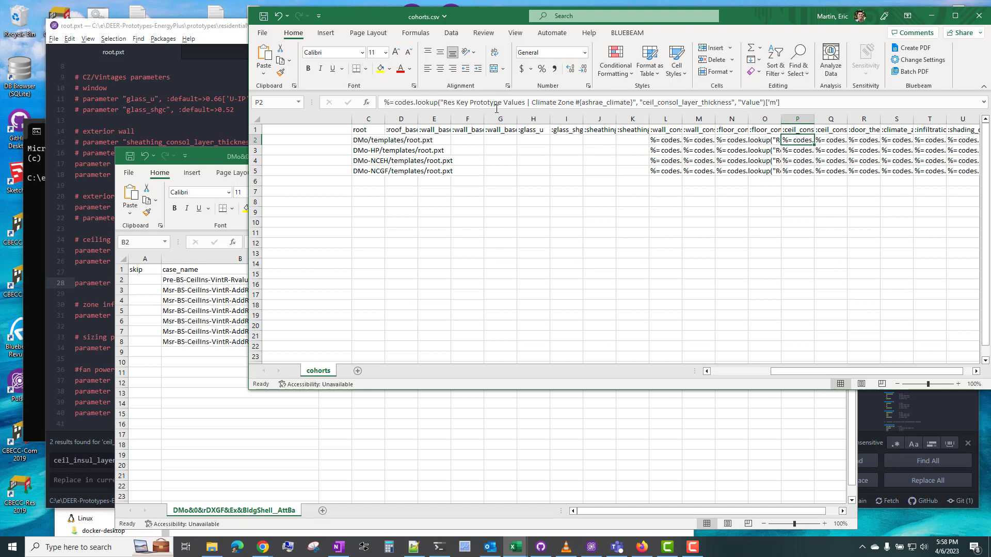
pyautogui.click(809, 128)
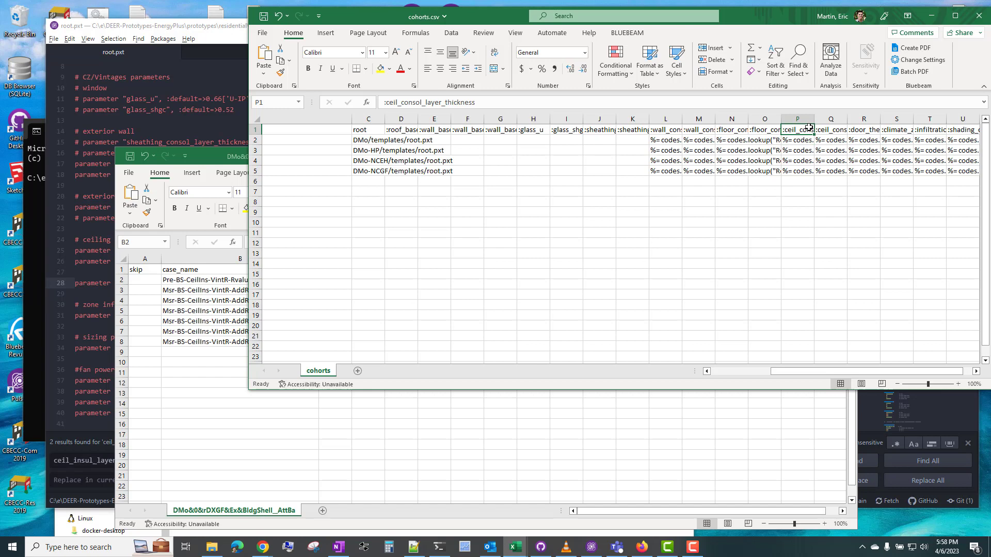
# Step: Read the Q2 ceiling conductivity formula, noting its ashrae_climate key, and cancel without changes
pyautogui.press('Left')
pyautogui.press('Left')
pyautogui.press('Left')
pyautogui.press('Left')
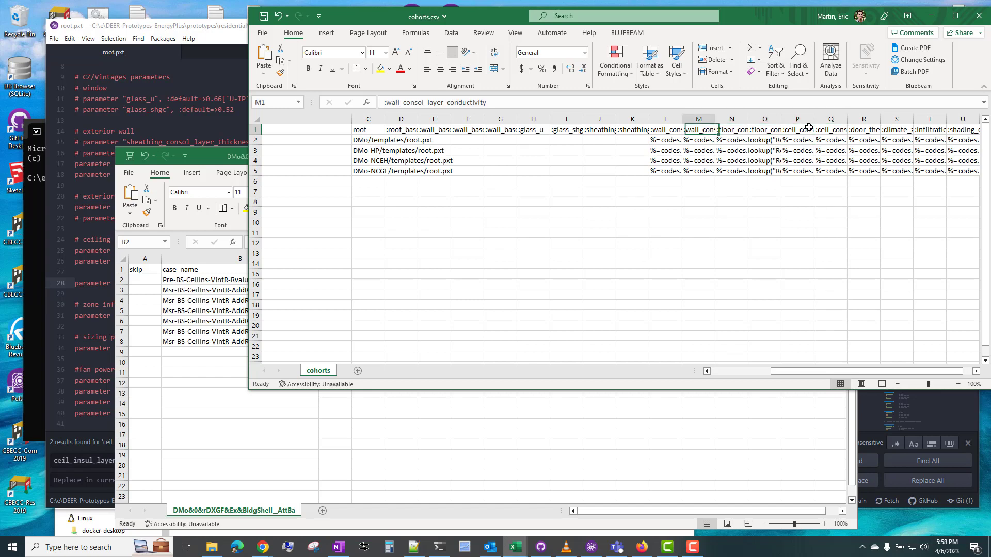
pyautogui.press('Down')
pyautogui.press('Right')
pyautogui.press('Right')
pyautogui.press('Right')
pyautogui.press('Right')
pyautogui.press('Right')
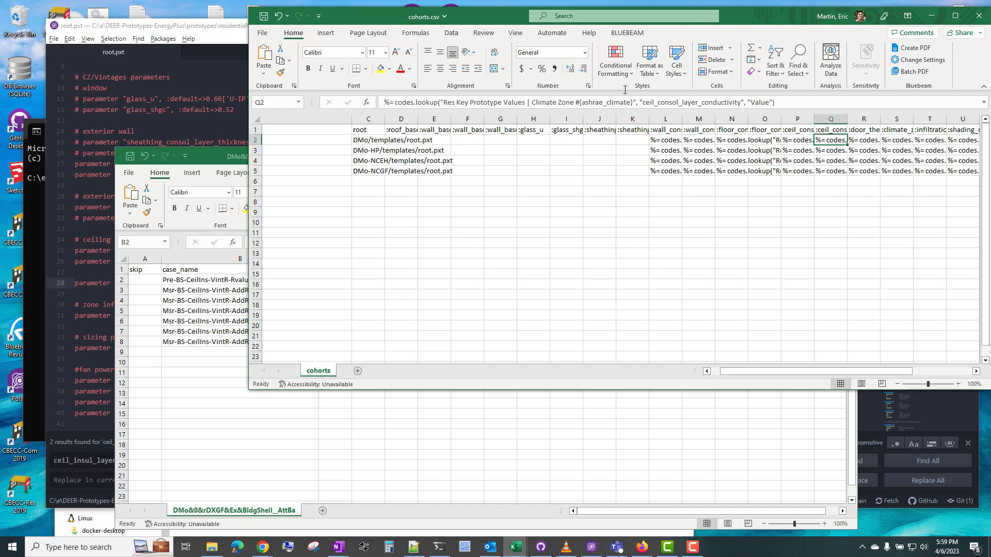
pyautogui.click(397, 102)
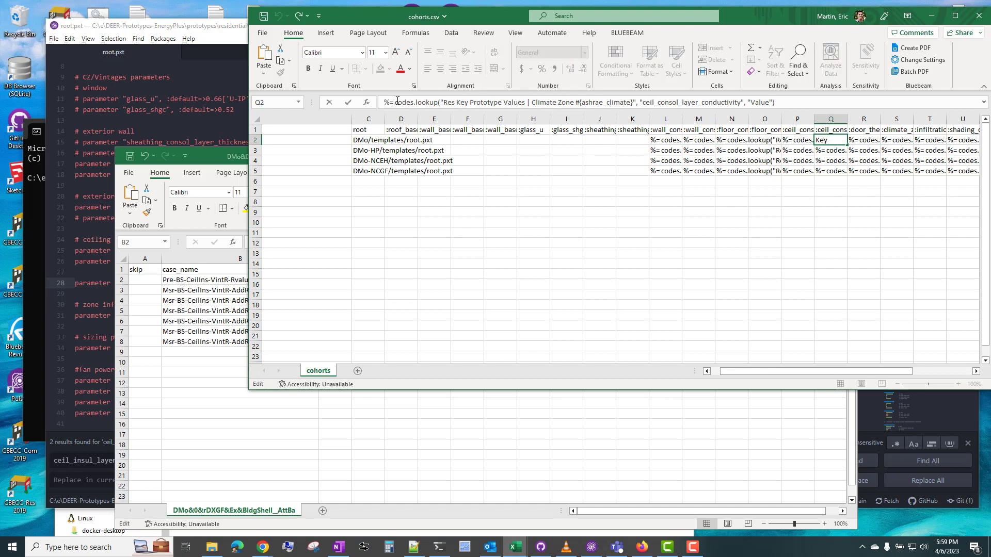
pyautogui.moveTo(396, 102); pyautogui.dragTo(633, 103)
pyautogui.click(582, 102)
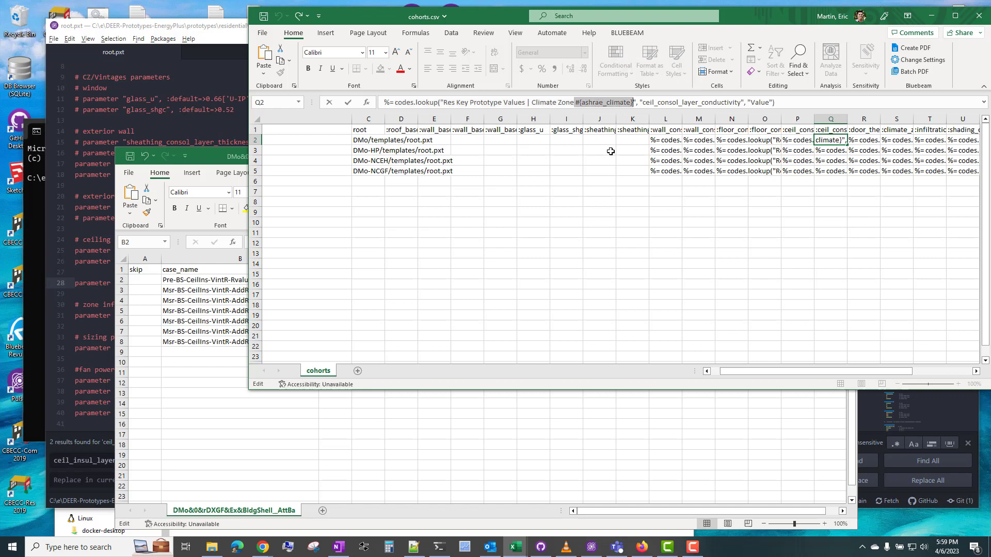
pyautogui.press('Escape')
pyautogui.click(212, 547)
# Step: Open climates.csv from the DMo_Ceiling Insulation folder and widen column E to show ashrae_climate
pyautogui.doubleClick(222, 241)
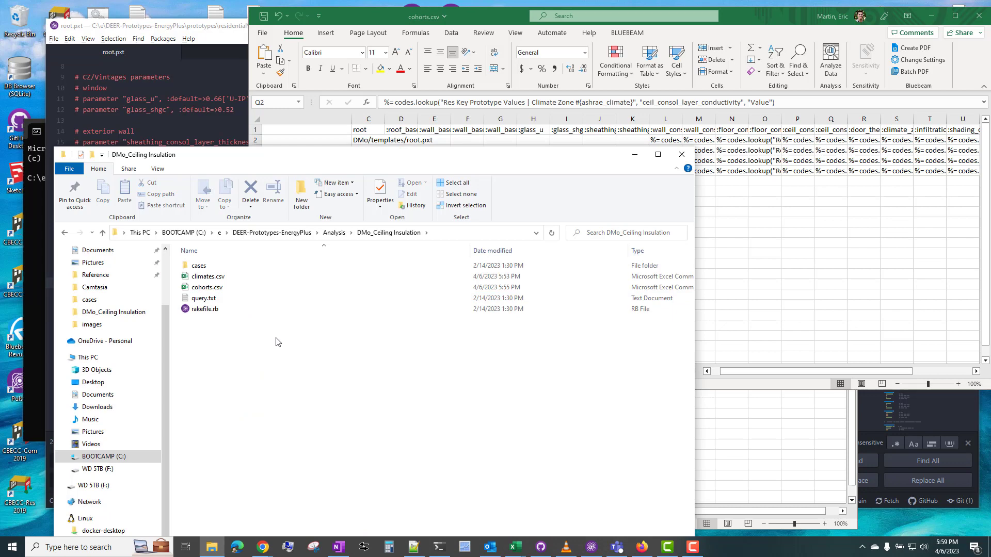
pyautogui.doubleClick(224, 277)
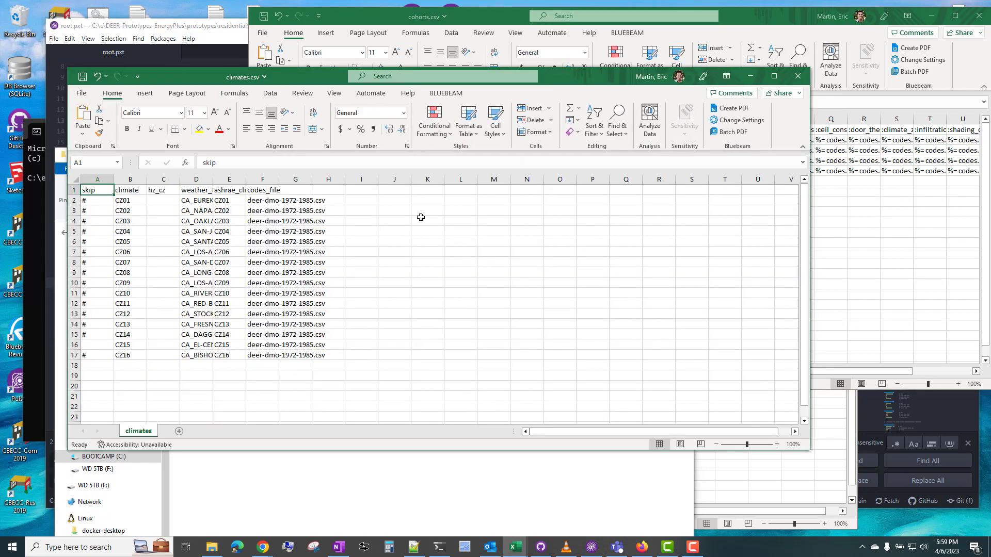
pyautogui.moveTo(98, 201); pyautogui.dragTo(119, 316)
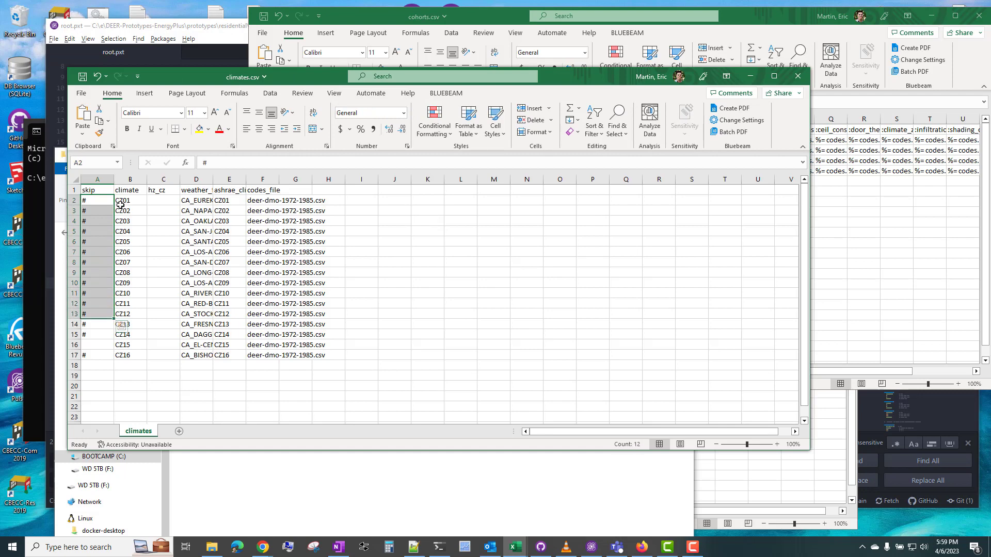
pyautogui.click(131, 190)
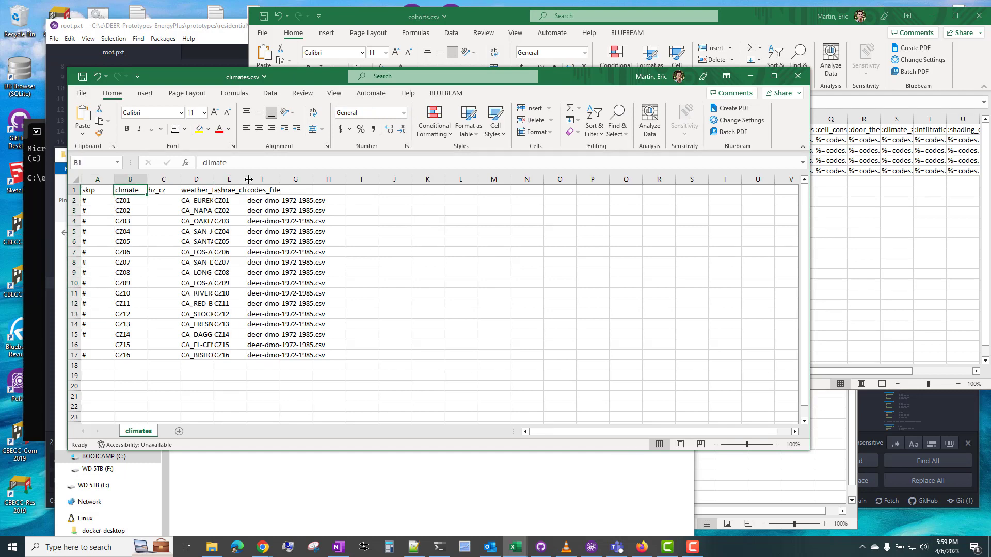
pyautogui.doubleClick(246, 179)
pyautogui.click(258, 191)
# Step: Review the climate codes in column B, ashrae_climate CZ01–CZ16 in column E, and the codes_file entry
pyautogui.hotkey('alt', 'Tab')
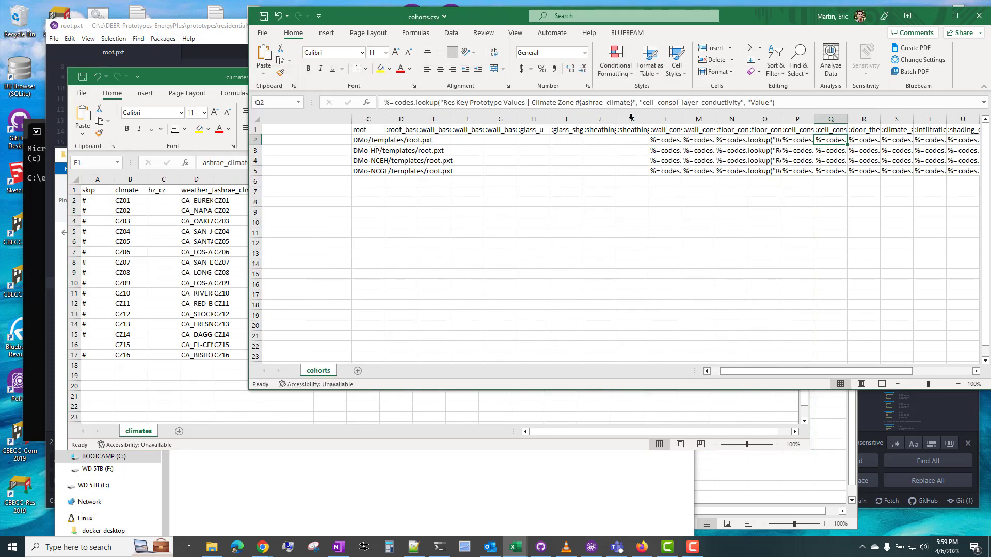
pyautogui.hotkey('alt', 'Tab')
pyautogui.moveTo(248, 201); pyautogui.dragTo(255, 358)
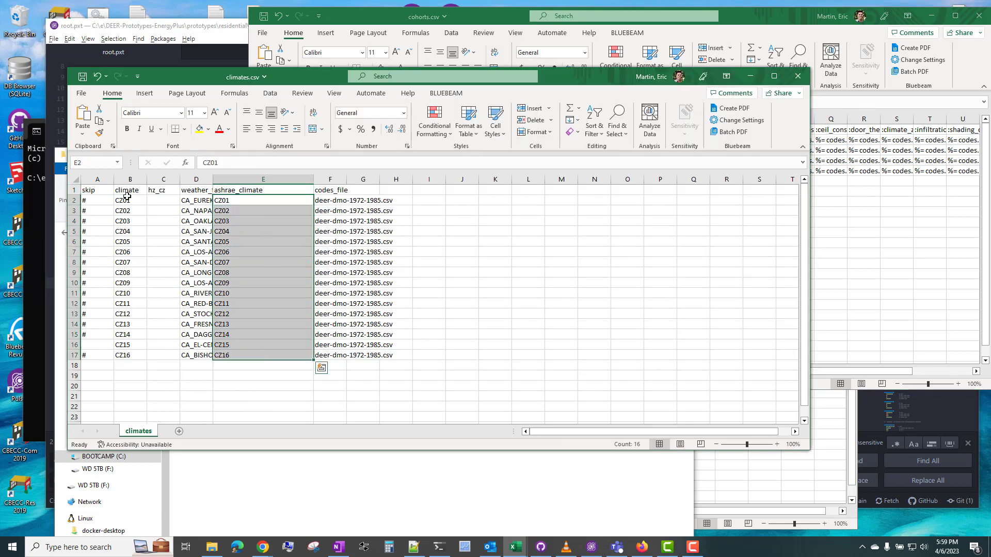
pyautogui.moveTo(127, 200); pyautogui.dragTo(129, 356)
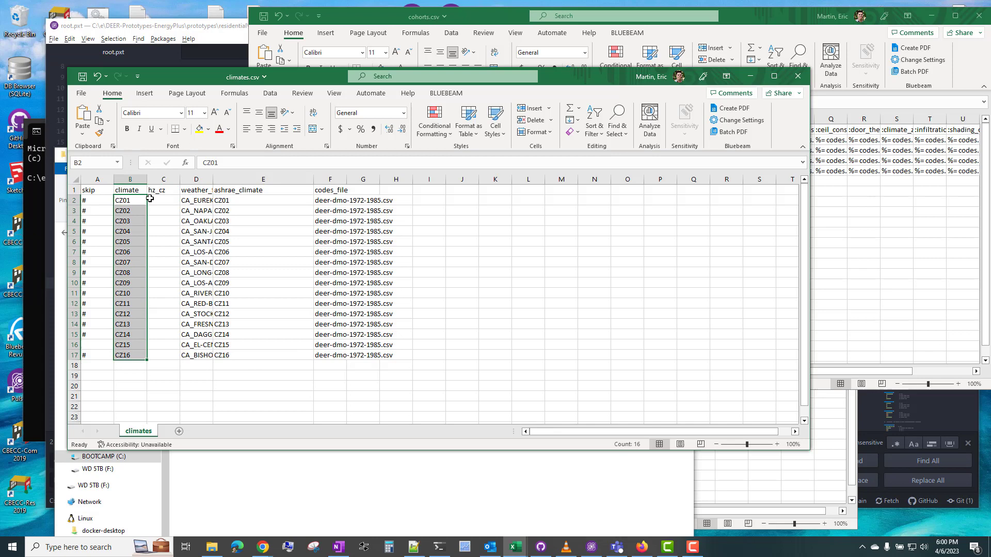
pyautogui.moveTo(279, 200); pyautogui.dragTo(277, 357)
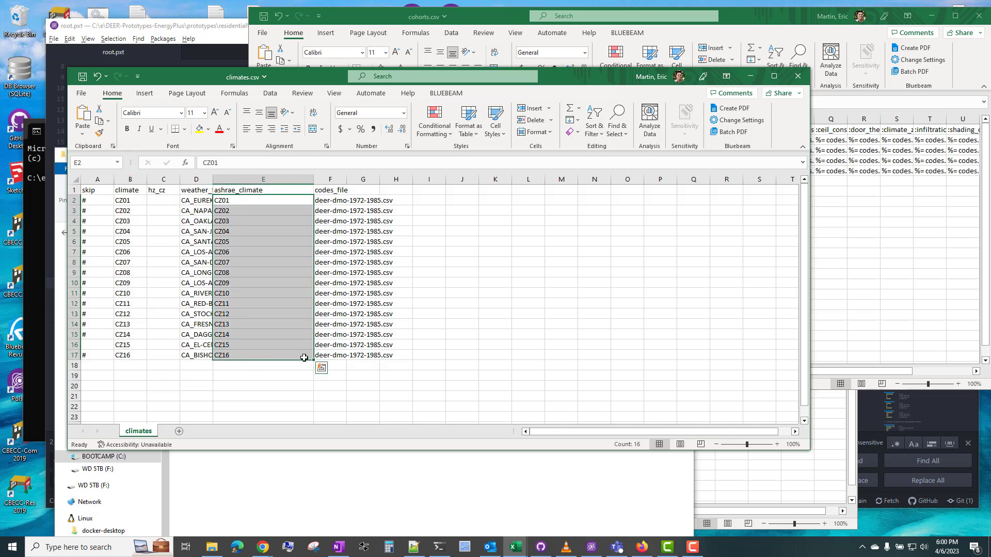
pyautogui.click(331, 202)
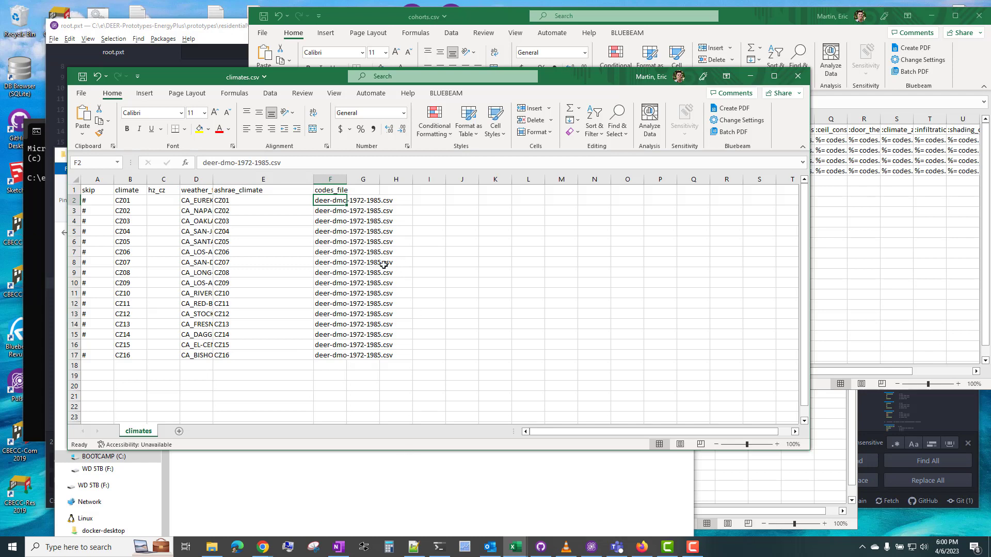
pyautogui.click(491, 220)
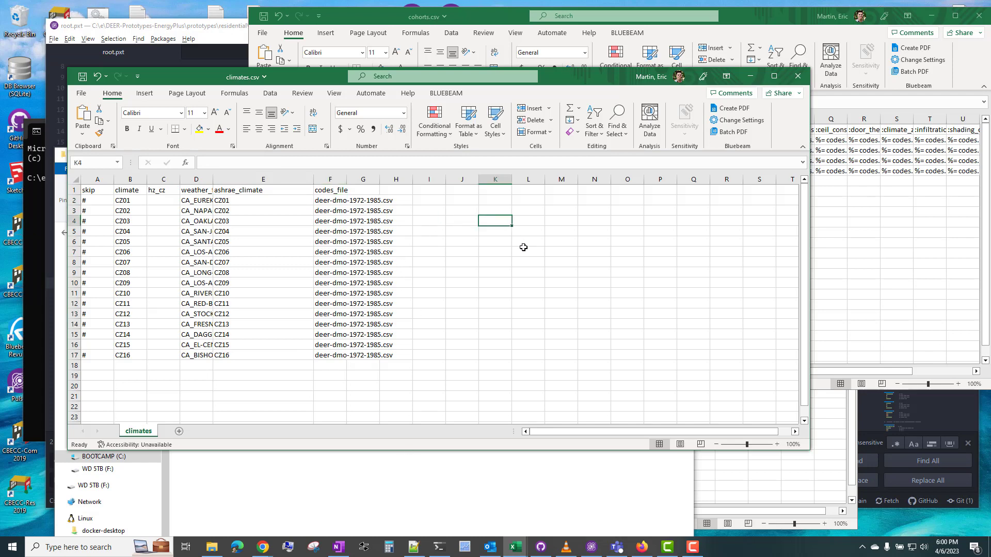
pyautogui.click(497, 472)
# Step: Open codes\deer-dmo-1972-1985.csv and mark its Climate Zone CZ01 table heading
pyautogui.click(272, 232)
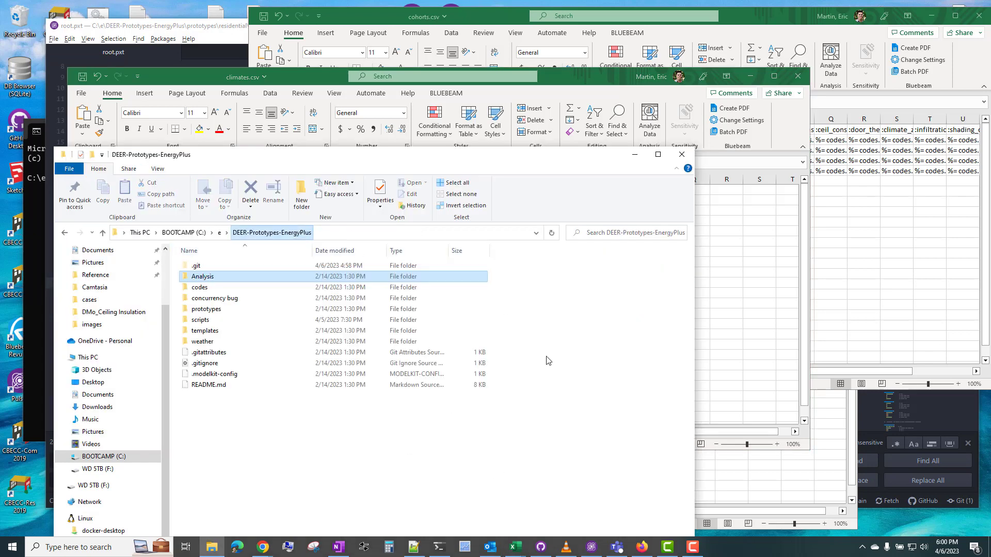
pyautogui.doubleClick(249, 288)
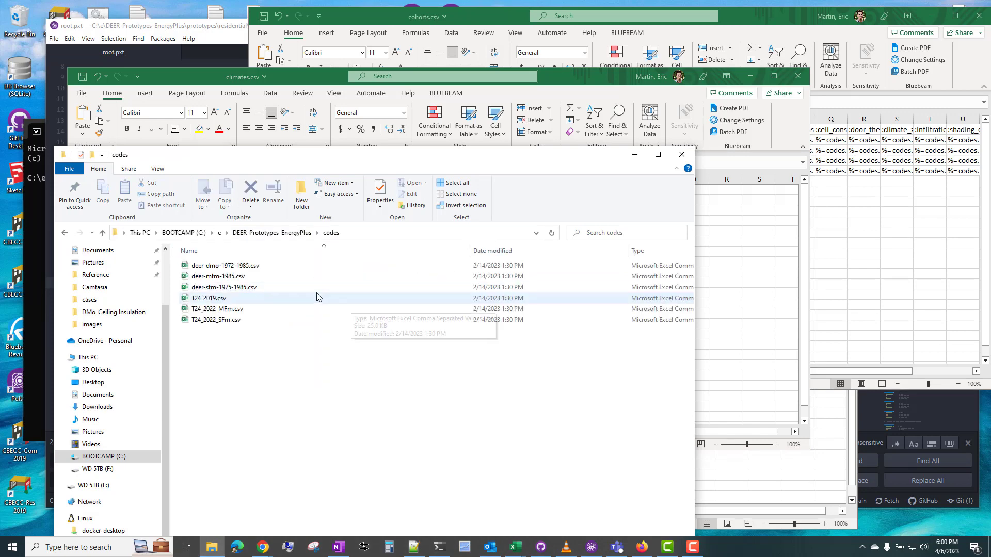
pyautogui.click(248, 267)
pyautogui.hotkey('alt', 'Tab')
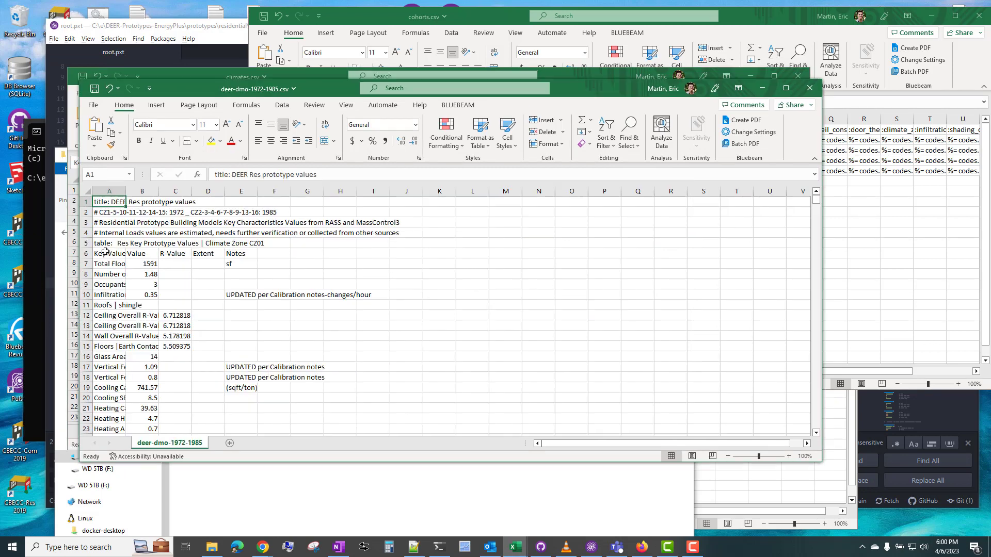
pyautogui.moveTo(103, 247); pyautogui.dragTo(238, 246)
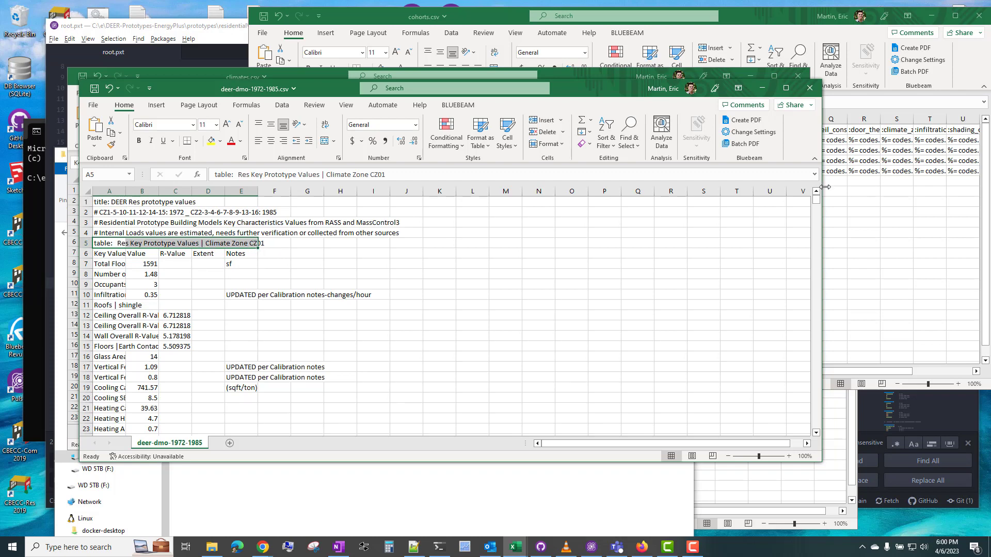
# Step: In the cohorts Q2 formula, pick out the #{ashrae_climate} placeholder and ceil_consol_layer_conductivity key
pyautogui.click(865, 204)
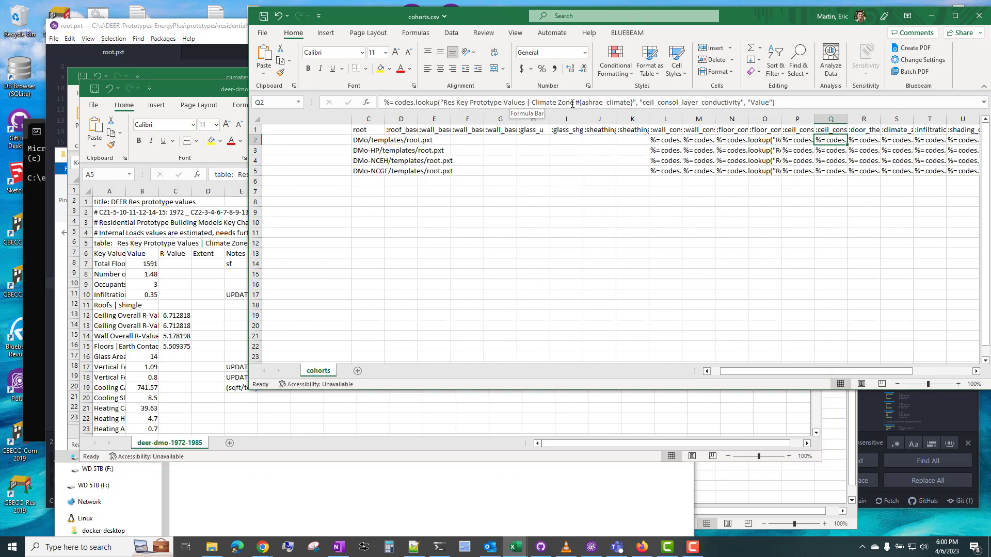
pyautogui.moveTo(575, 102); pyautogui.dragTo(633, 102)
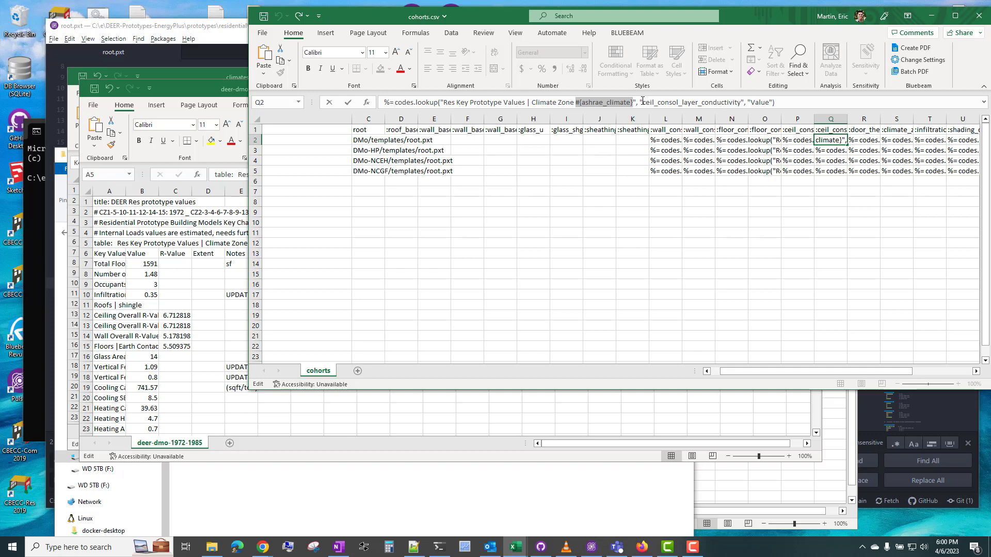
pyautogui.moveTo(640, 102); pyautogui.dragTo(765, 102)
pyautogui.press('Escape')
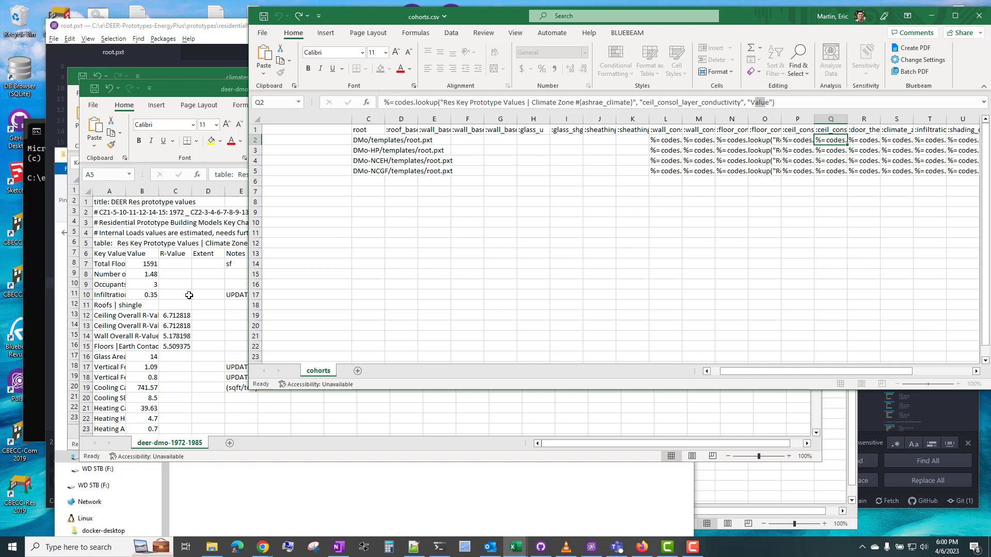
# Step: Check the ceil_consol_layer_thickness and wall conductivity (0.057165) rows in the codes table
pyautogui.click(189, 294)
pyautogui.click(112, 388)
pyautogui.scroll(-8, 128, 319)
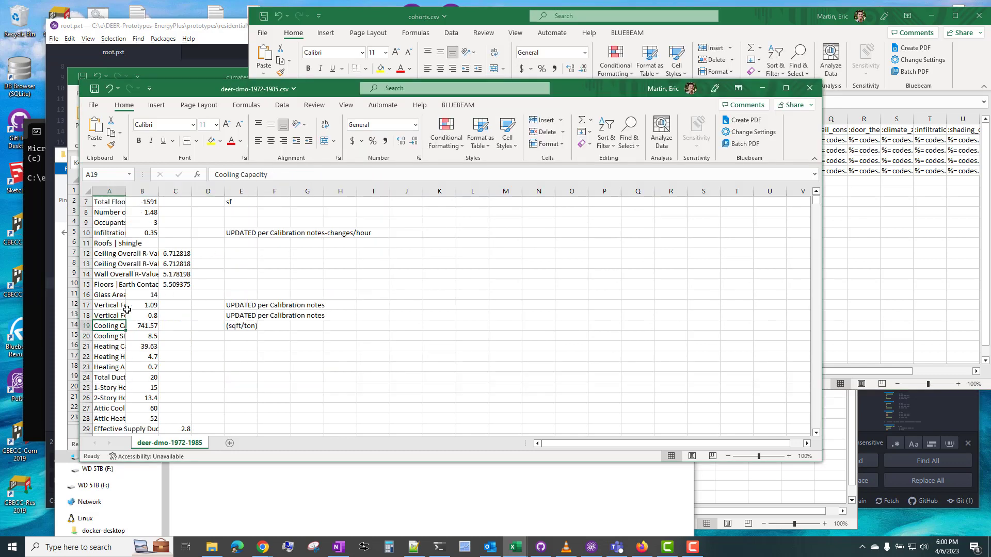
pyautogui.click(122, 359)
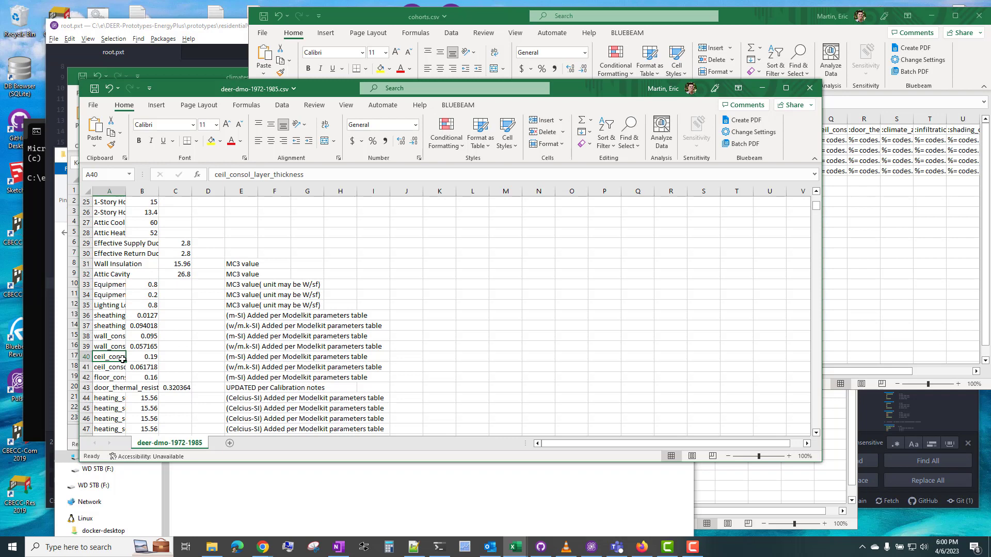
pyautogui.press('Up')
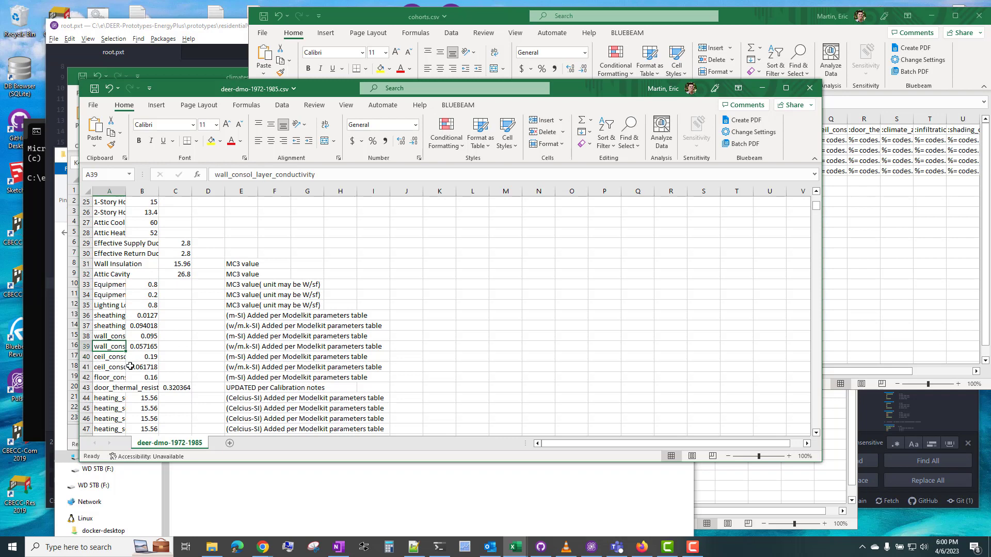
pyautogui.click(138, 351)
pyautogui.scroll(7, 138, 341)
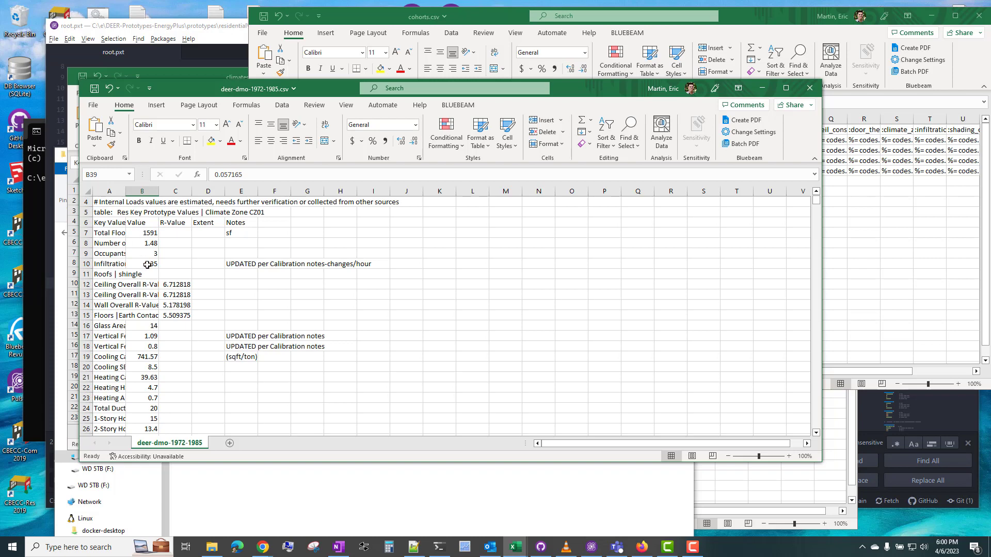
pyautogui.scroll(-6, 147, 264)
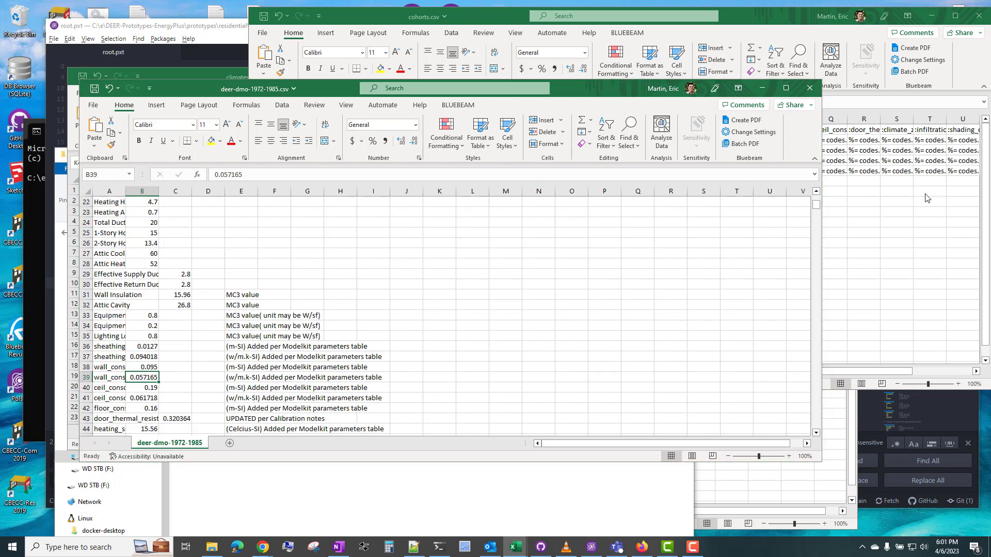
pyautogui.click(845, 126)
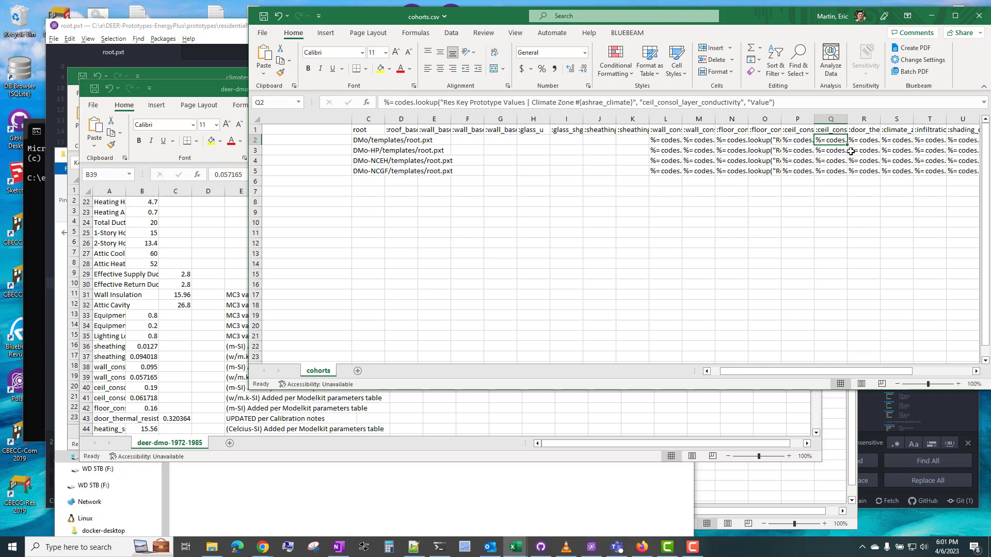
pyautogui.click(733, 480)
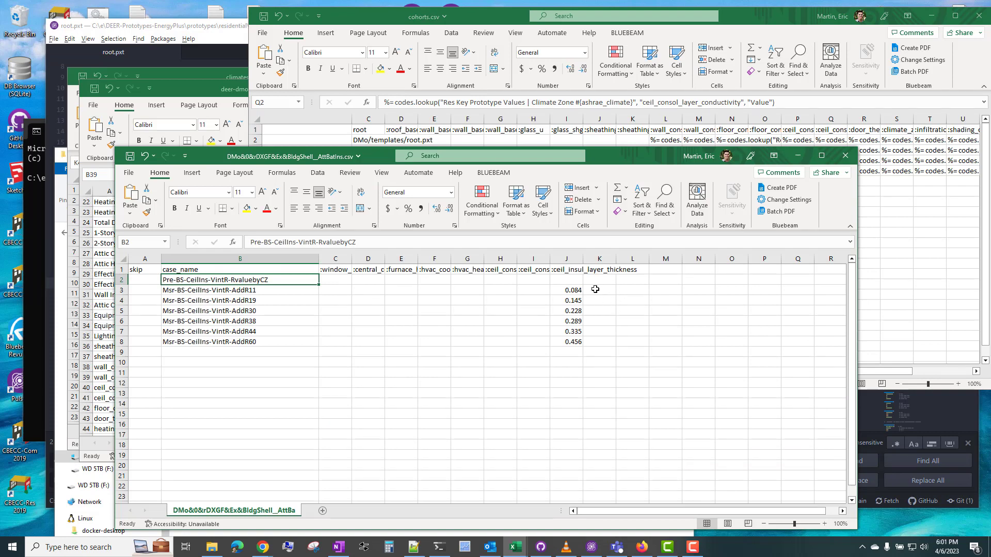
pyautogui.moveTo(285, 289); pyautogui.dragTo(574, 343)
pyautogui.click(225, 290)
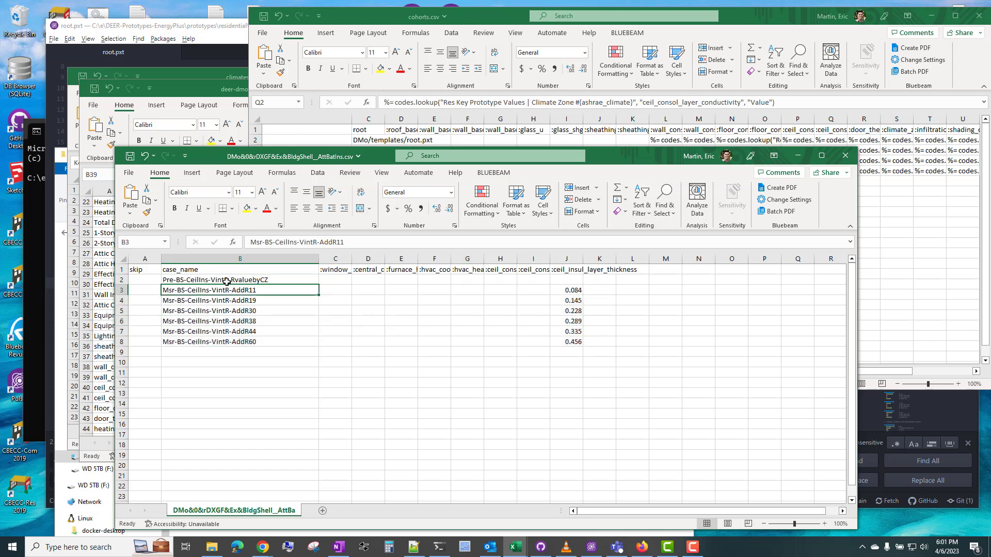
pyautogui.click(225, 279)
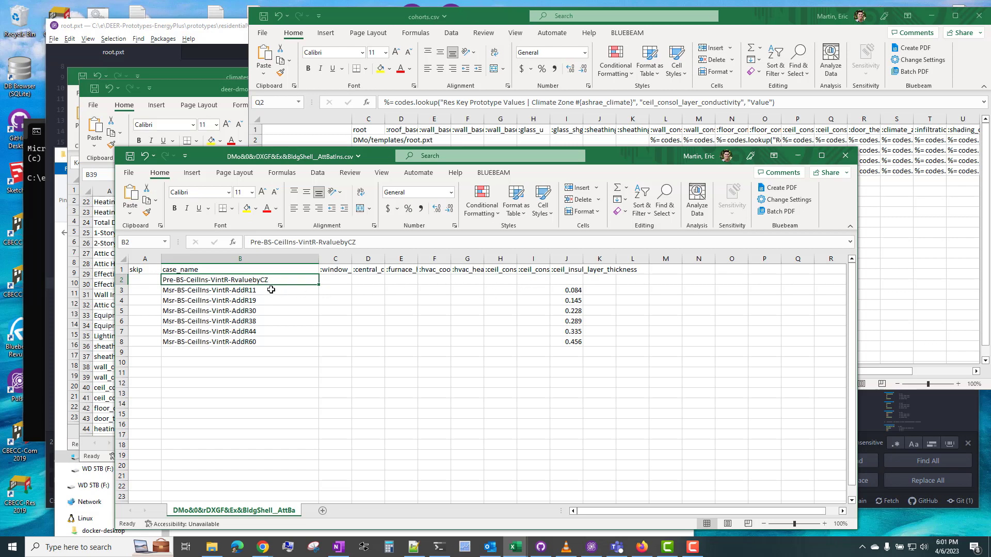
pyautogui.moveTo(271, 291); pyautogui.dragTo(269, 337)
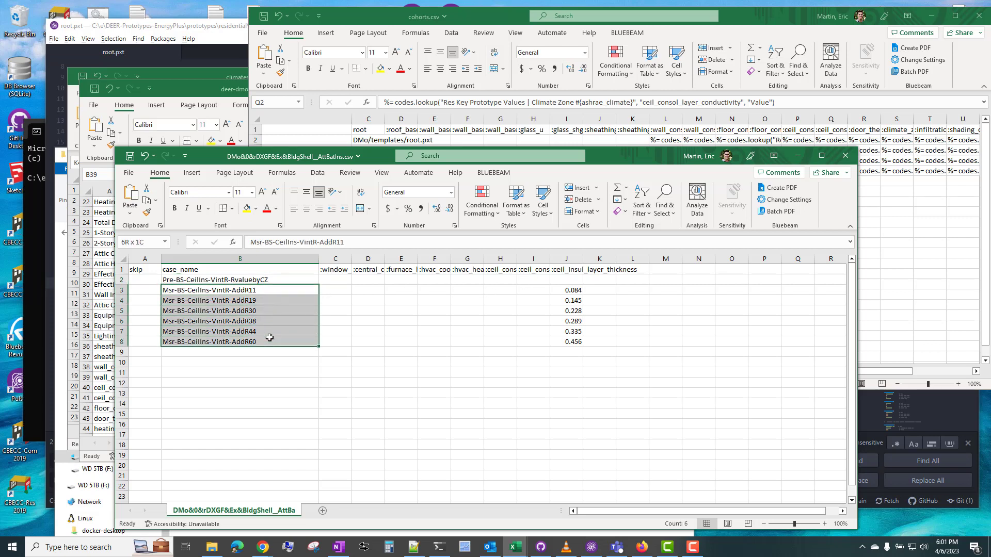
pyautogui.click(566, 269)
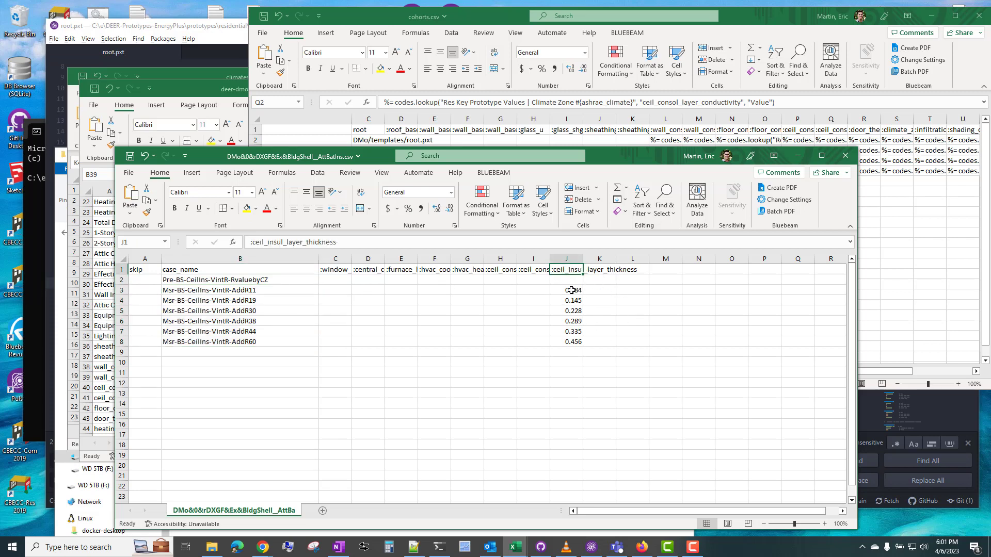
pyautogui.moveTo(571, 290); pyautogui.dragTo(571, 342)
pyautogui.moveTo(279, 290); pyautogui.dragTo(573, 342)
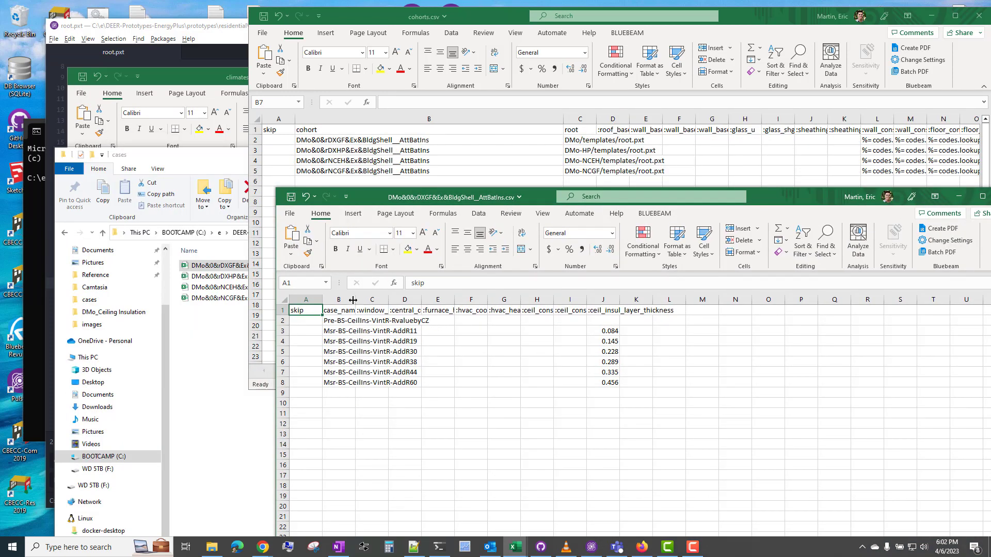
# Step: Compare the four cohort names in cohorts with the case files in the cases folder
pyautogui.click(227, 330)
pyautogui.moveTo(219, 298); pyautogui.dragTo(380, 171)
pyautogui.click(245, 371)
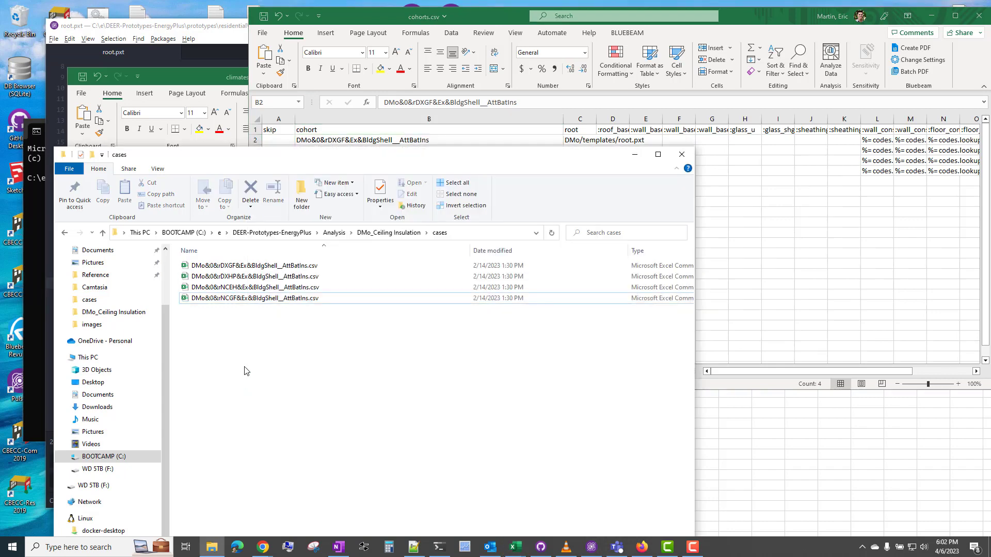
pyautogui.click(303, 266)
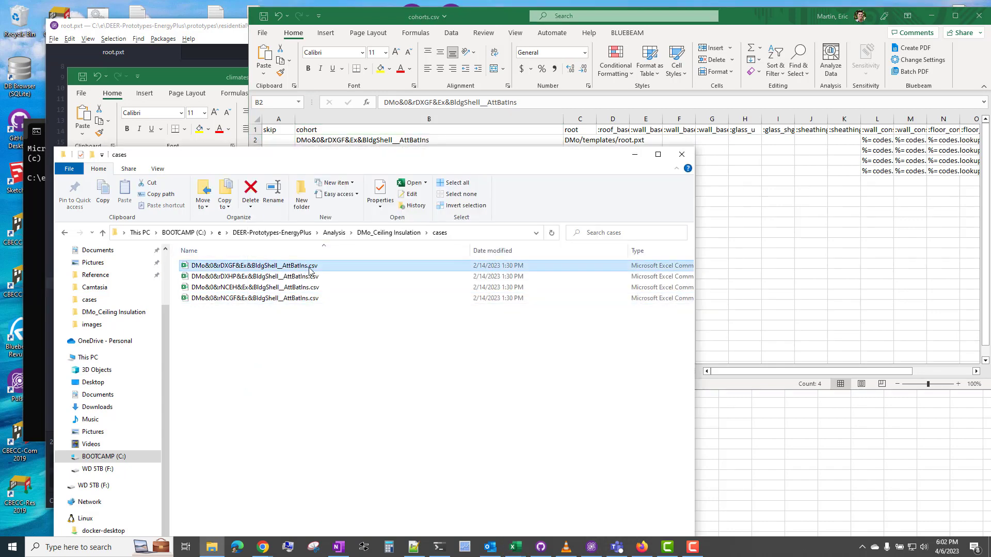
pyautogui.click(441, 138)
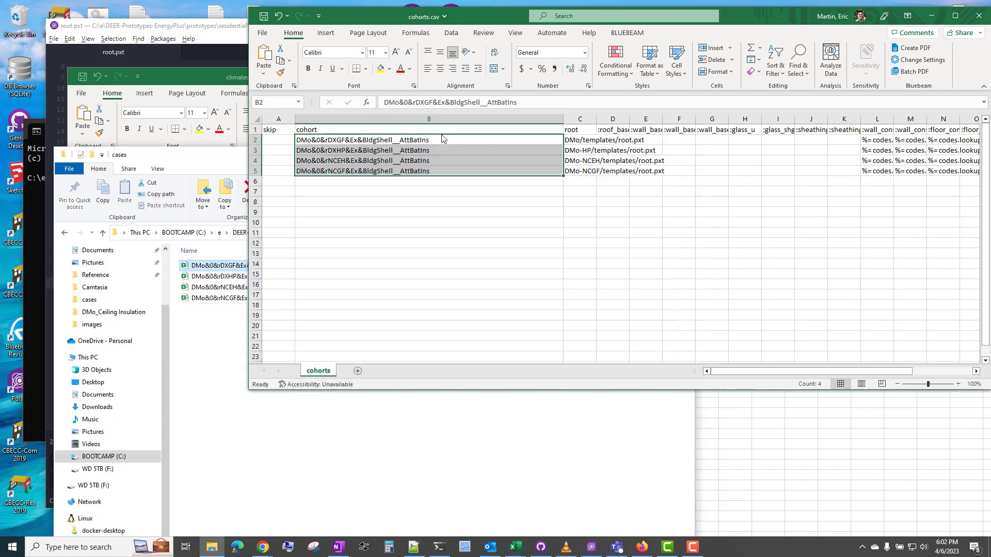
pyautogui.click(323, 455)
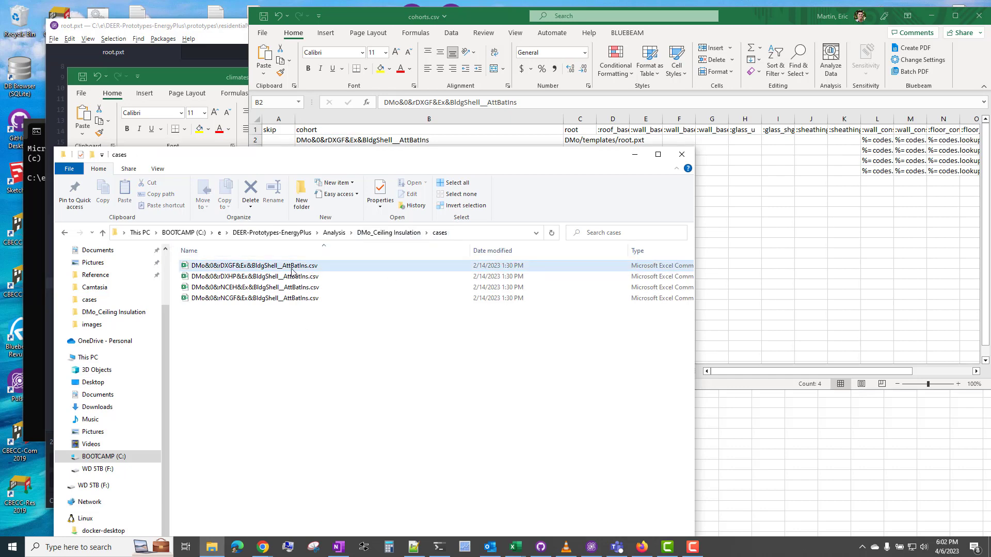
pyautogui.click(377, 139)
pyautogui.click(236, 360)
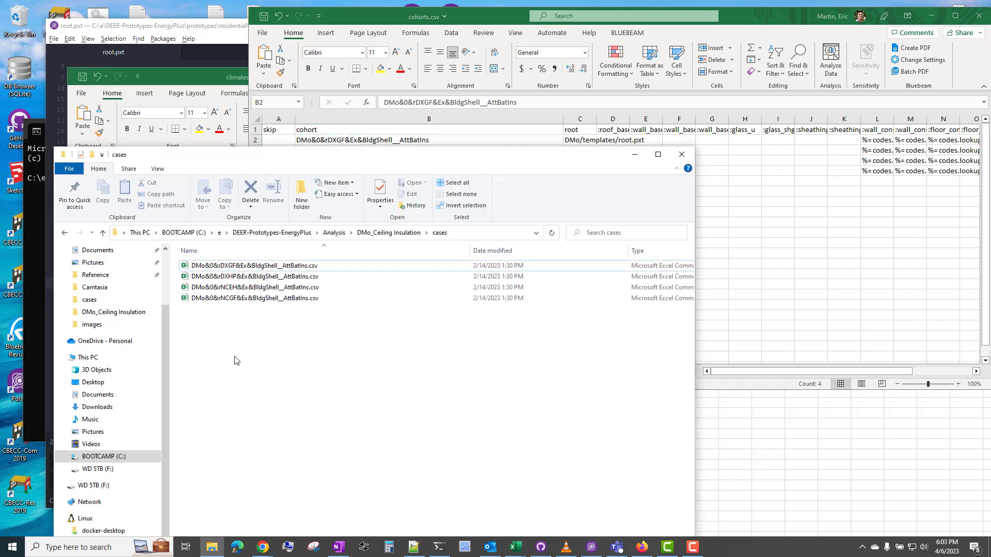
pyautogui.click(248, 277)
# Step: Close the DXHP case workbook and open a command prompt in the DMo_Ceiling Insulation folder
pyautogui.hotkey('alt', 'Tab')
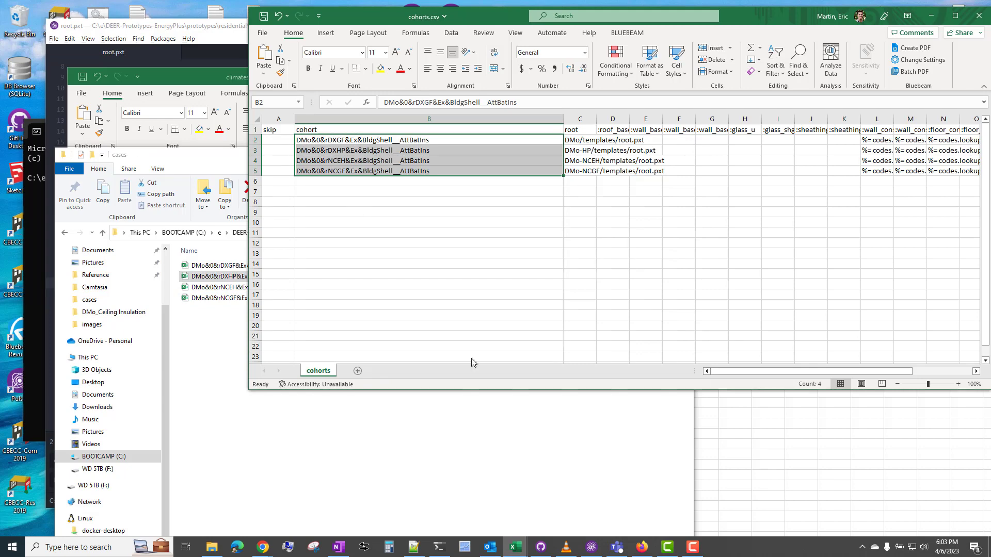
pyautogui.hotkey('alt', 'Tab')
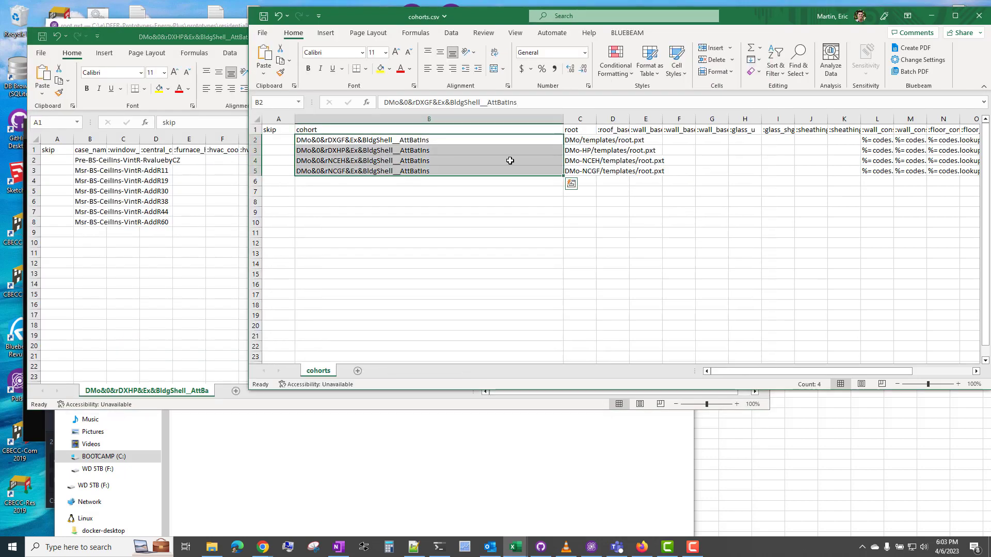
pyautogui.hotkey('alt', 'Tab')
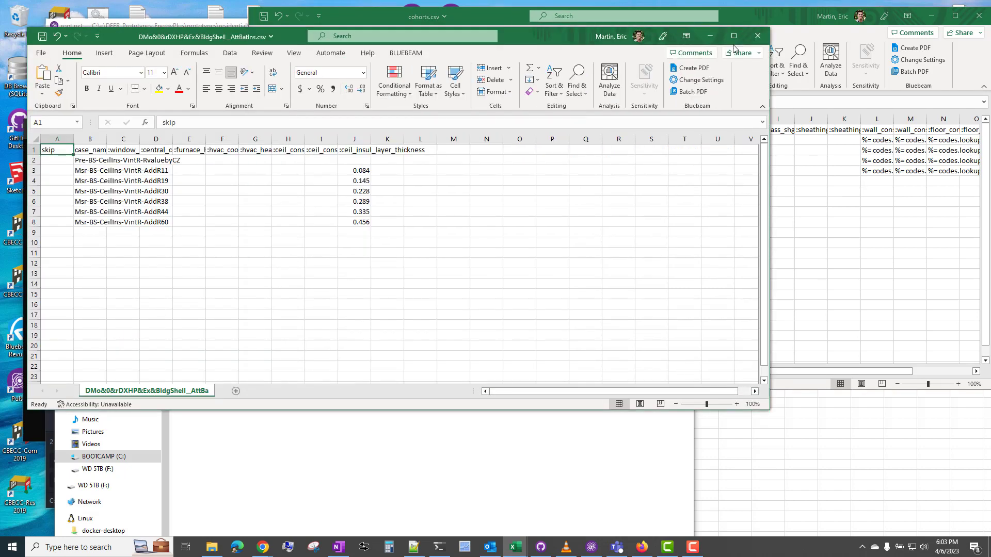
pyautogui.click(757, 36)
pyautogui.click(454, 454)
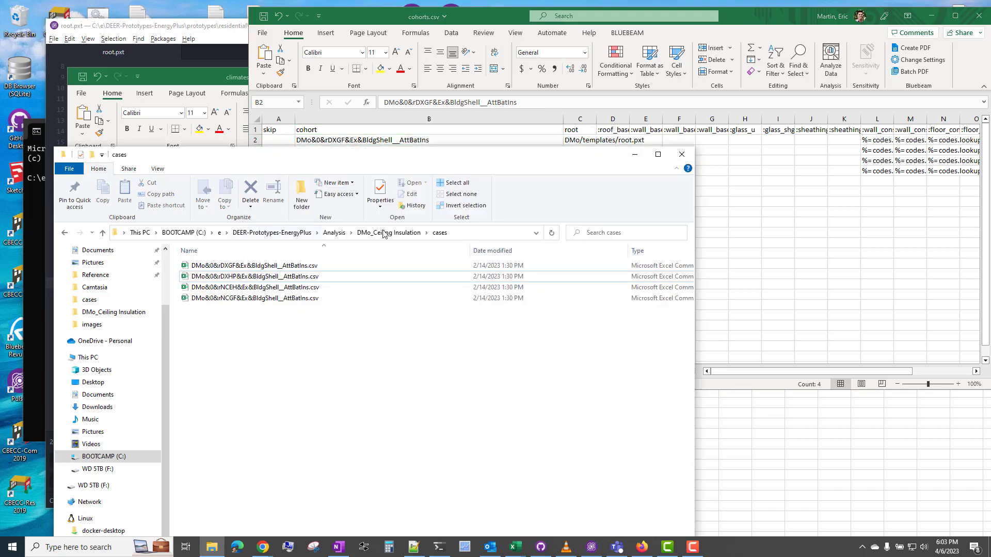
pyautogui.click(384, 233)
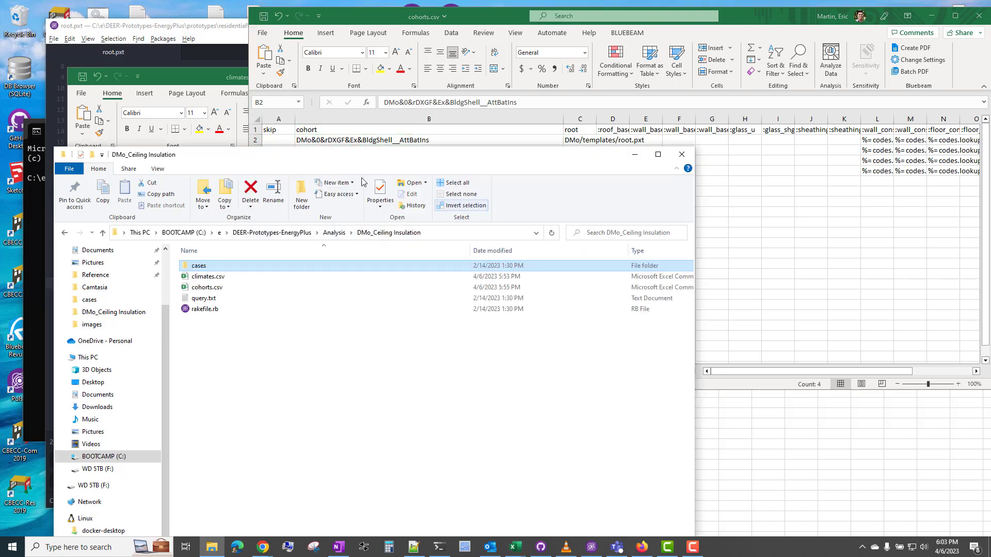
pyautogui.click(30, 149)
# Step: Run modelkit rake and scroll through the Writing, Composing and Running output for the CZ15 cases
pyautogui.moveTo(329, 128); pyautogui.dragTo(379, 123)
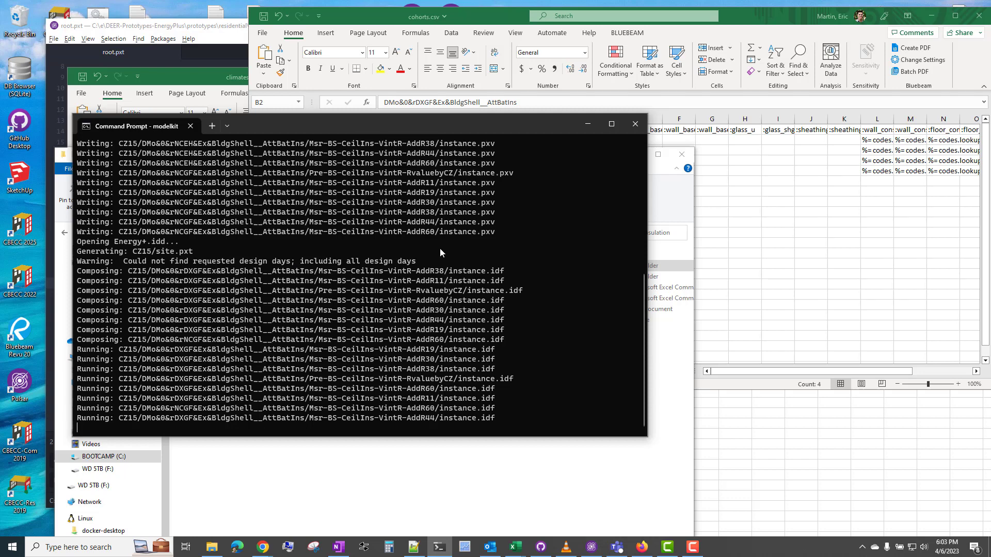
pyautogui.scroll(8, 440, 252)
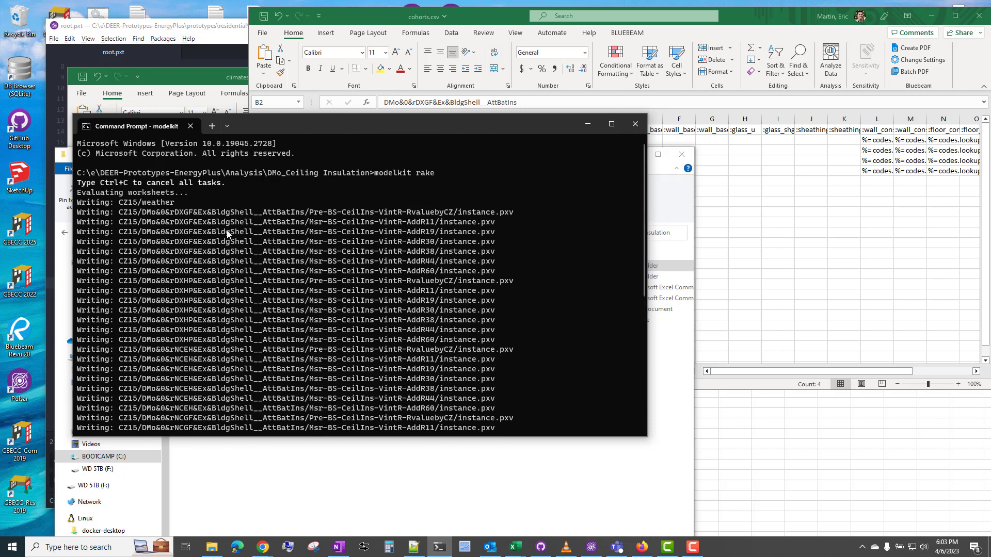
pyautogui.scroll(-1, 351, 268)
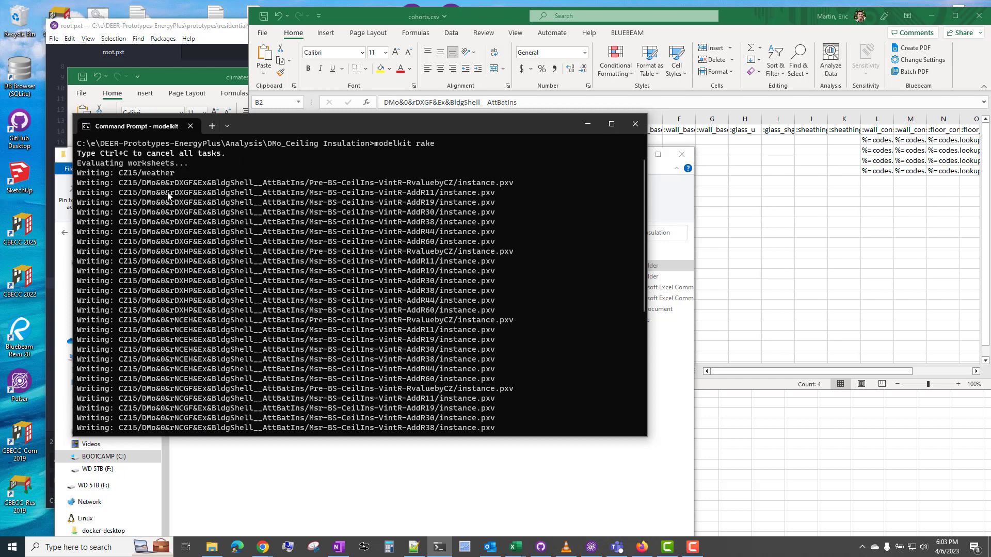
pyautogui.scroll(-3, 168, 195)
pyautogui.scroll(2, 170, 222)
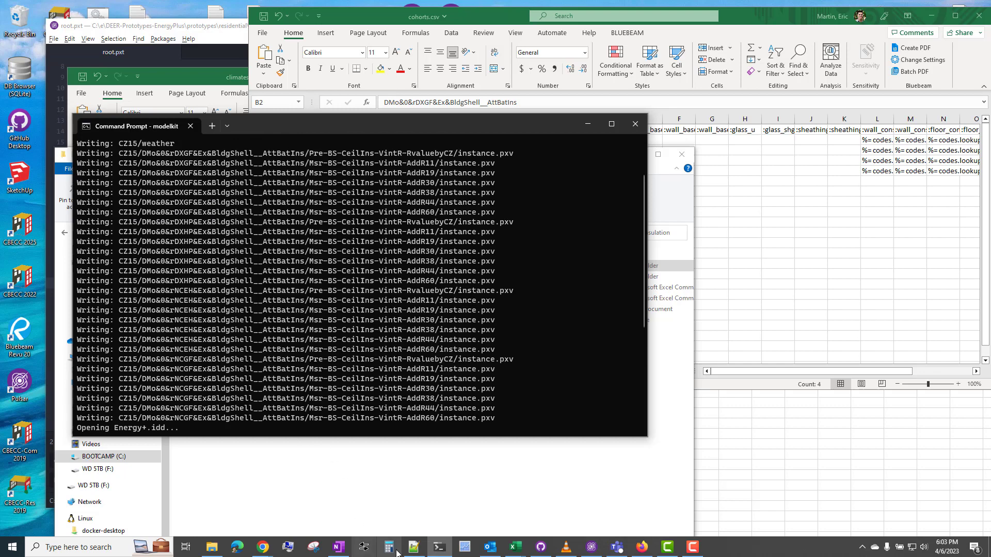
# Step: Confirm in climates.csv that the skip flags in A2:A17 exclude every zone except CZ15
pyautogui.moveTo(515, 547)
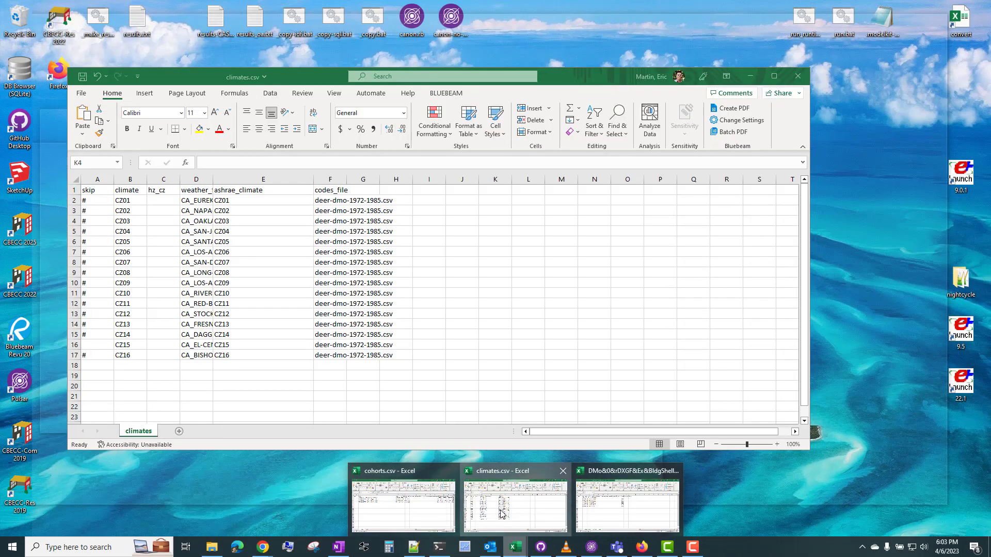
pyautogui.click(499, 515)
pyautogui.moveTo(91, 201); pyautogui.dragTo(91, 351)
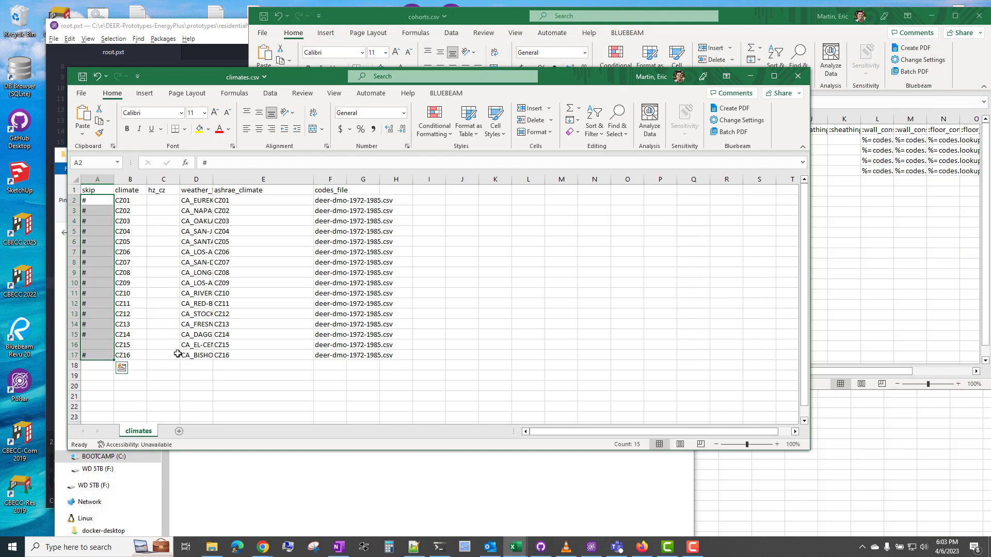
pyautogui.hotkey('alt', 'Tab')
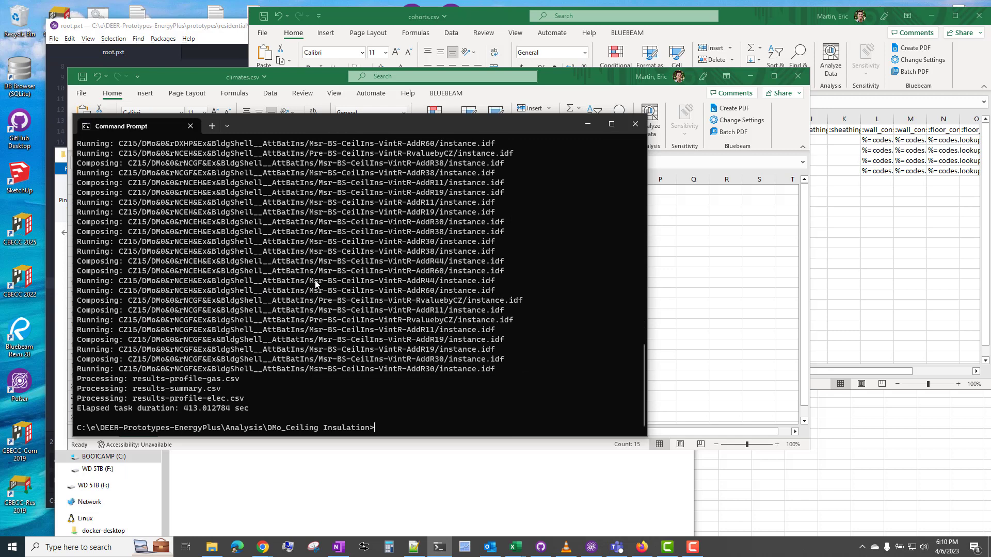
# Step: Highlight the three results-file Processing lines and the 413-second elapsed task duration
pyautogui.moveTo(79, 380); pyautogui.dragTo(246, 404)
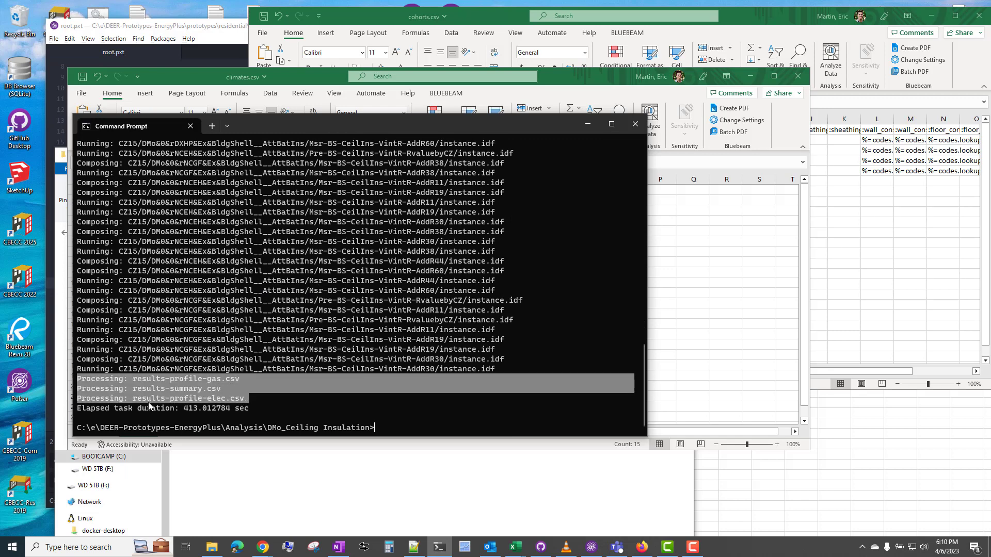
pyautogui.moveTo(79, 408); pyautogui.dragTo(253, 410)
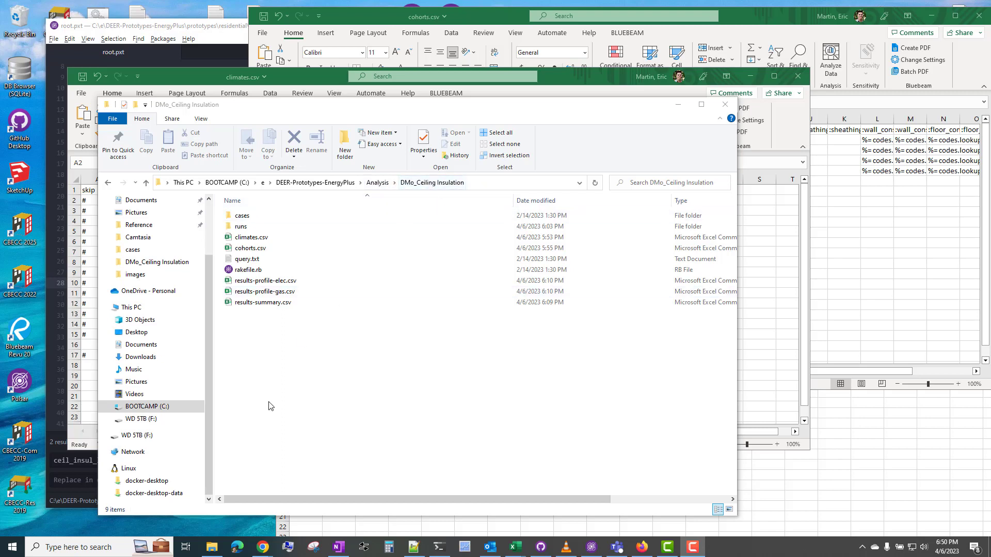
# Step: Select the three results CSVs, open and close results-profile-elec.csv, then open results-summary.csv
pyautogui.moveTo(311, 360); pyautogui.dragTo(245, 281)
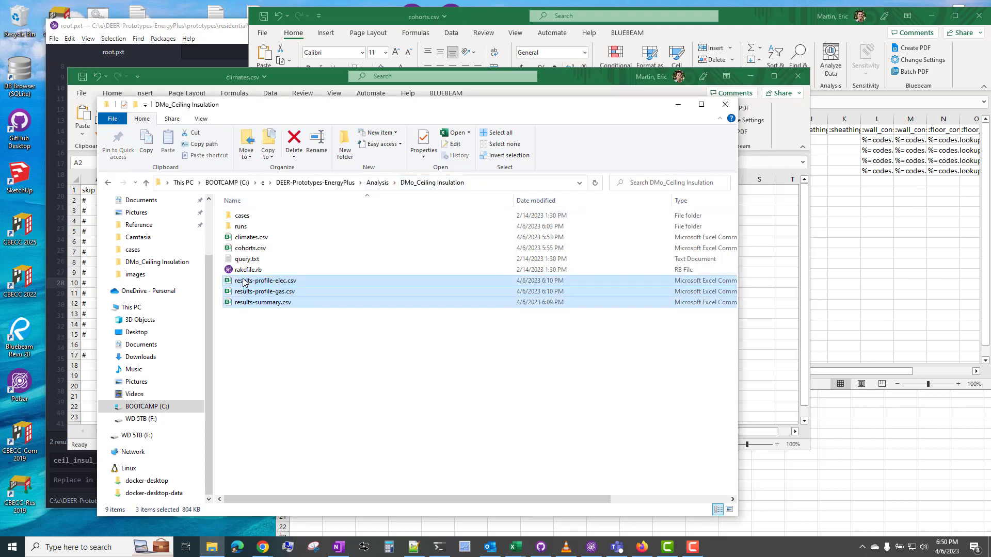
pyautogui.click(277, 367)
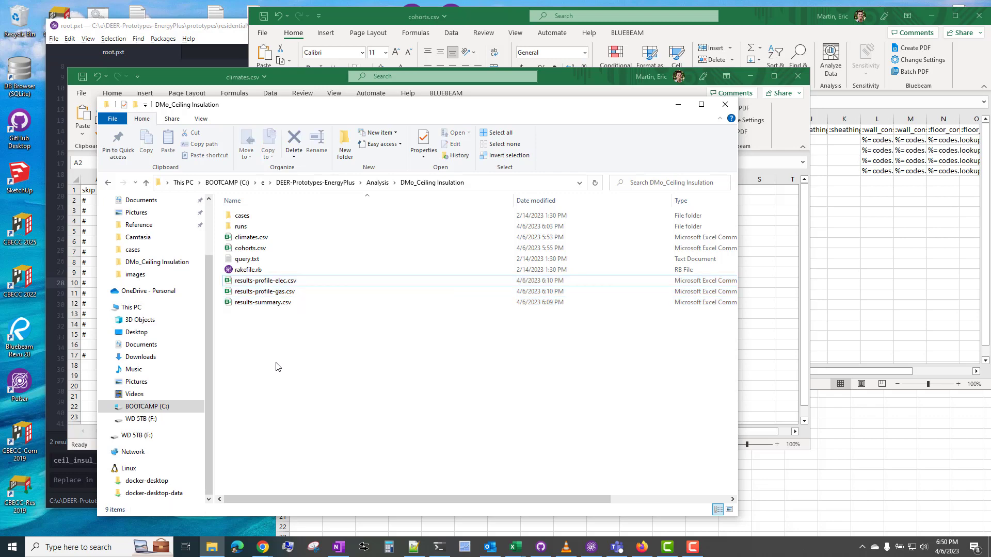
pyautogui.doubleClick(305, 281)
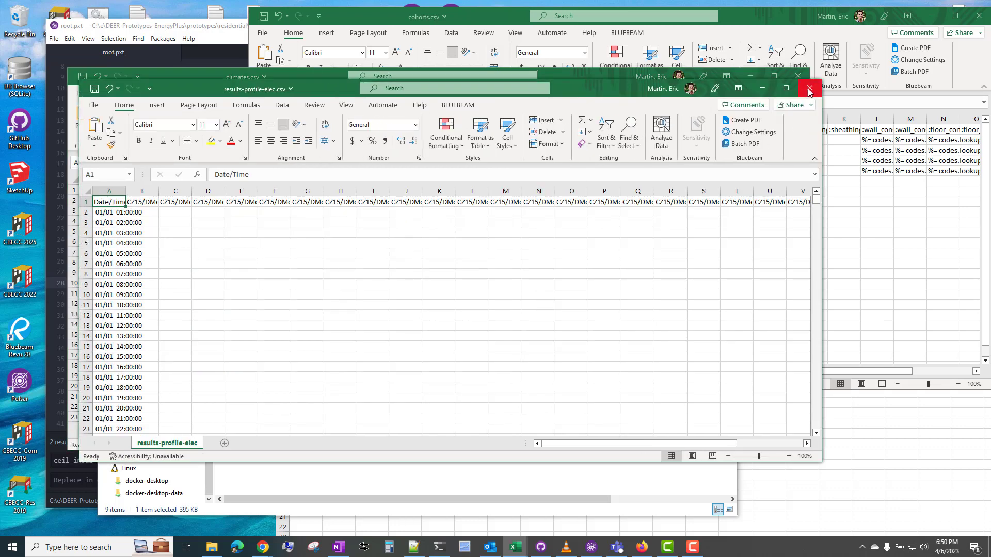
pyautogui.click(808, 91)
pyautogui.click(486, 466)
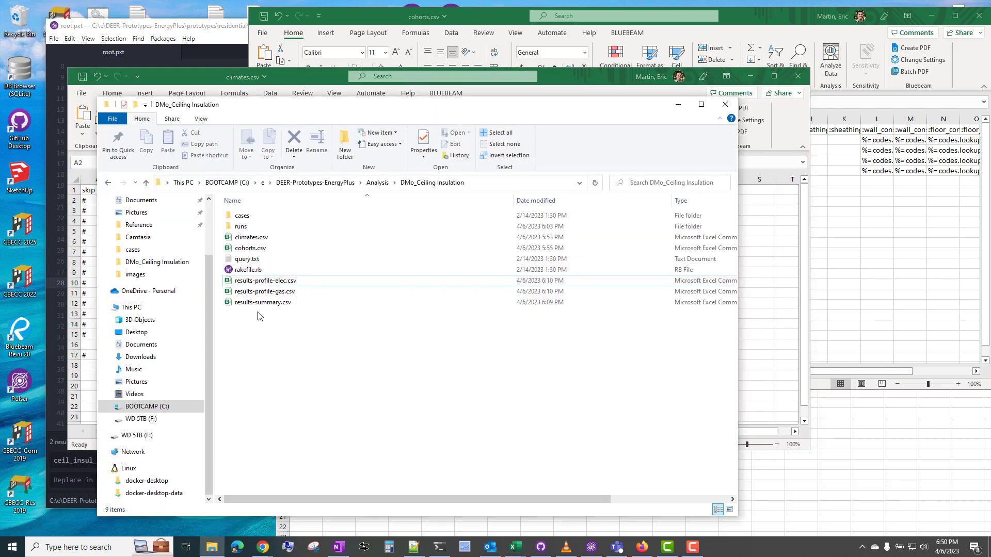
pyautogui.doubleClick(283, 302)
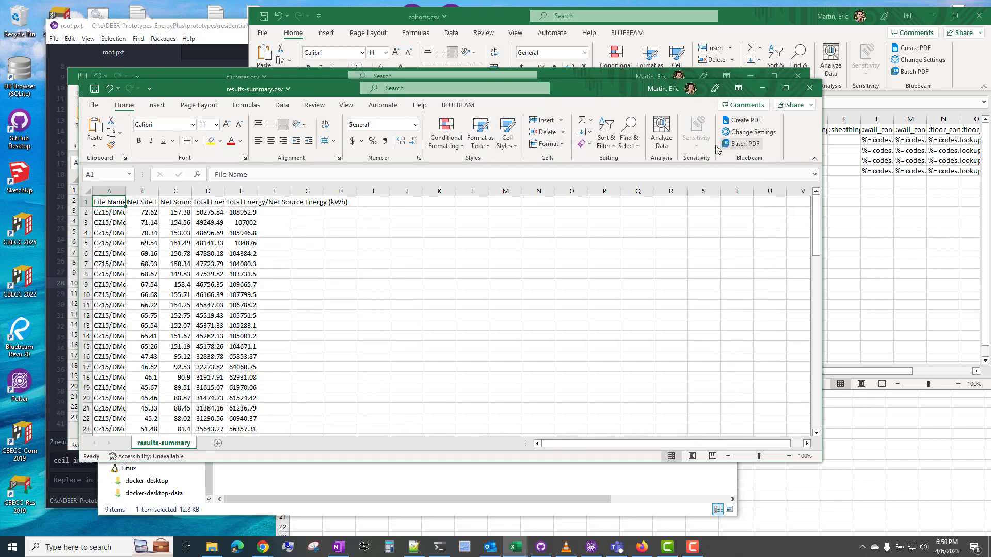
# Step: Maximize results-summary, widen column A for file names, and review the EUI and total-energy headers
pyautogui.click(786, 89)
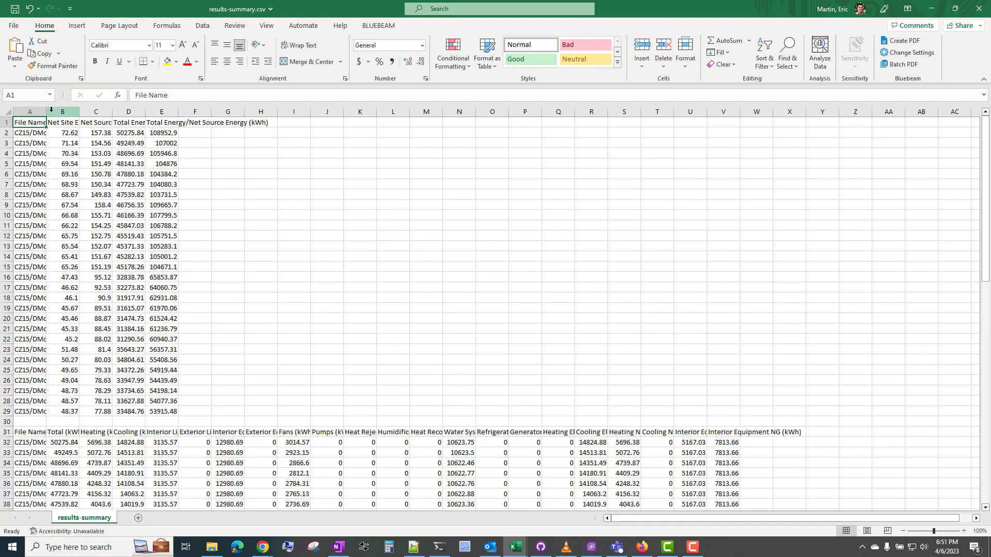
pyautogui.moveTo(46, 112); pyautogui.dragTo(84, 112)
pyautogui.click(105, 123)
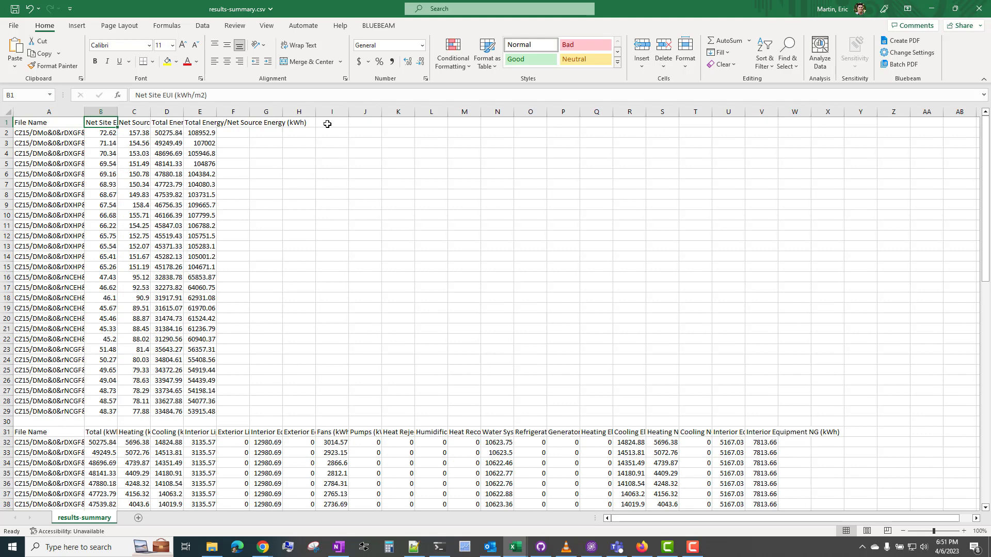
pyautogui.press('Right')
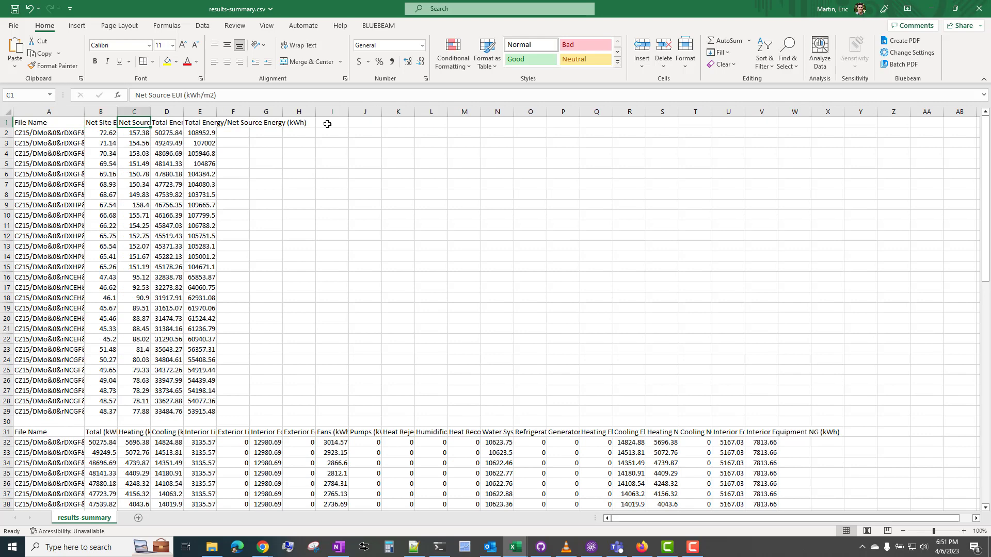
pyautogui.press('Right')
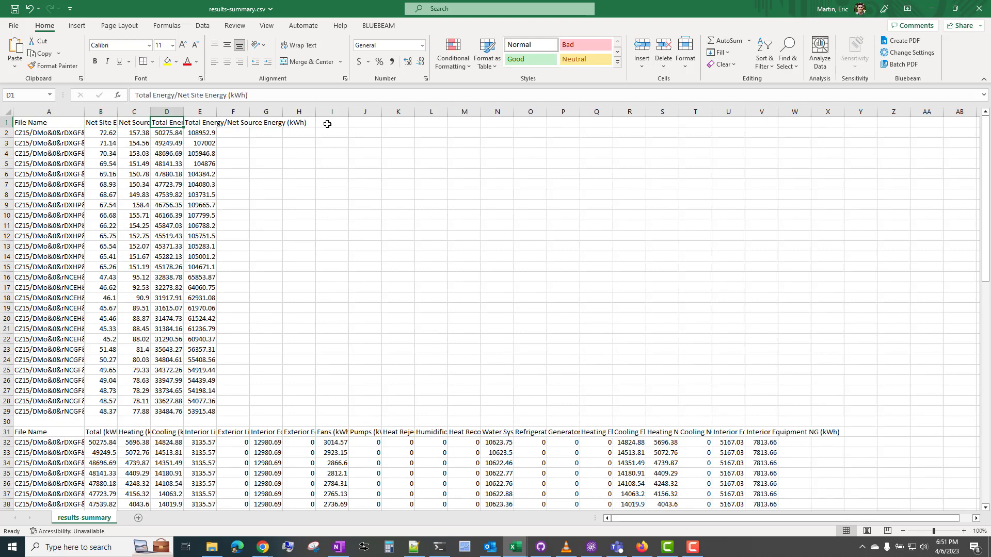
pyautogui.press('Right')
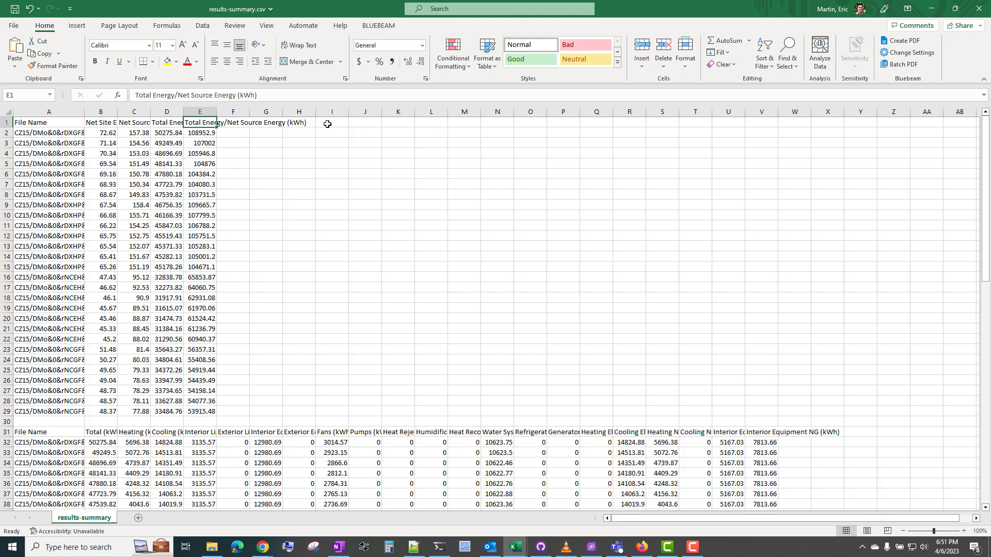
pyautogui.scroll(-9, 328, 214)
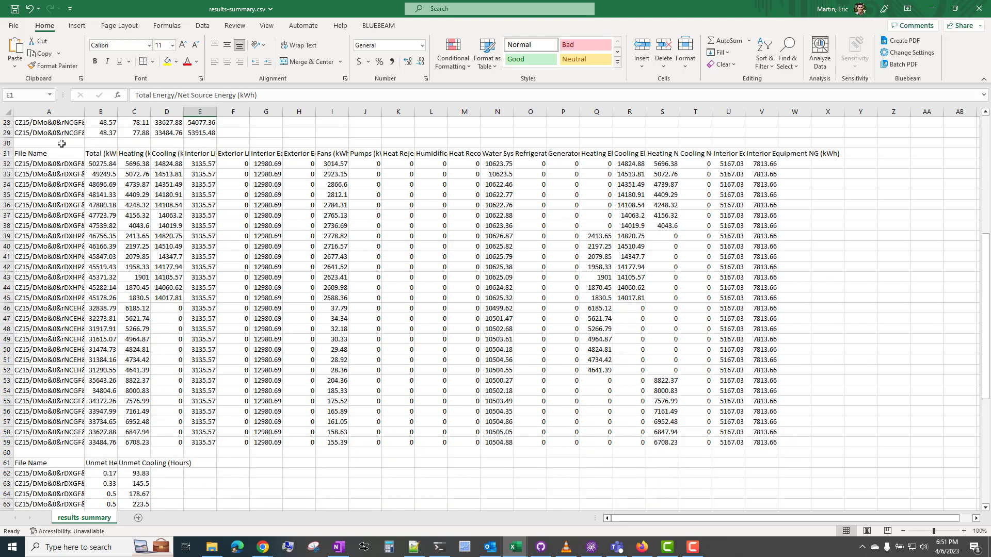
# Step: Review the Total, Heating, Cooling and Interior Lighting end-use headers and select the unmet-hours table A61:C89
pyautogui.moveTo(108, 153); pyautogui.dragTo(772, 144)
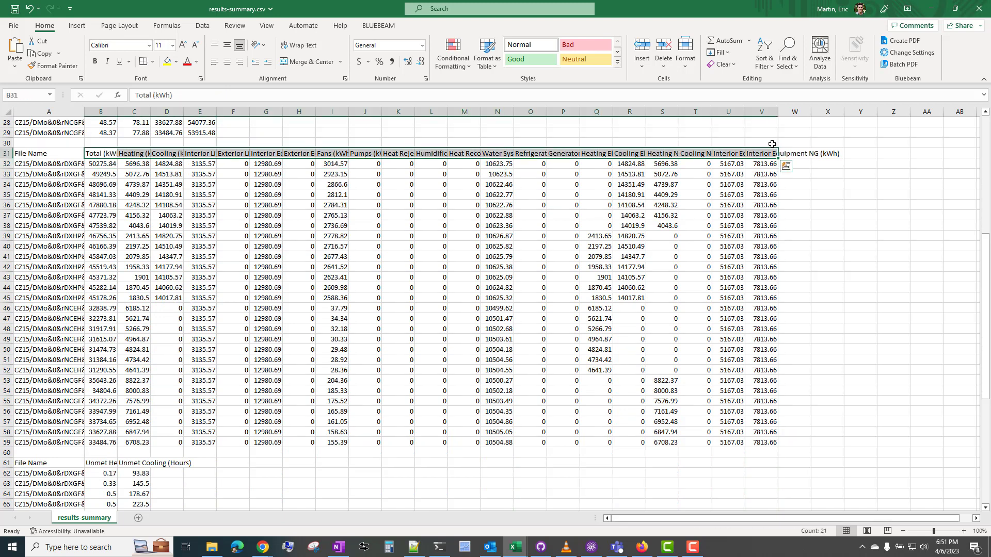
pyautogui.click(107, 153)
pyautogui.click(137, 154)
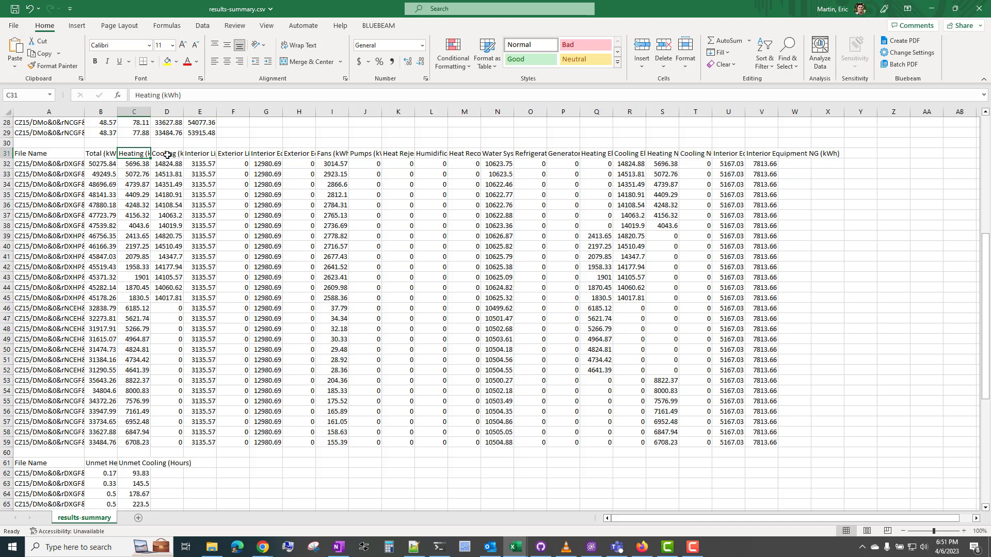
pyautogui.click(173, 154)
pyautogui.click(207, 155)
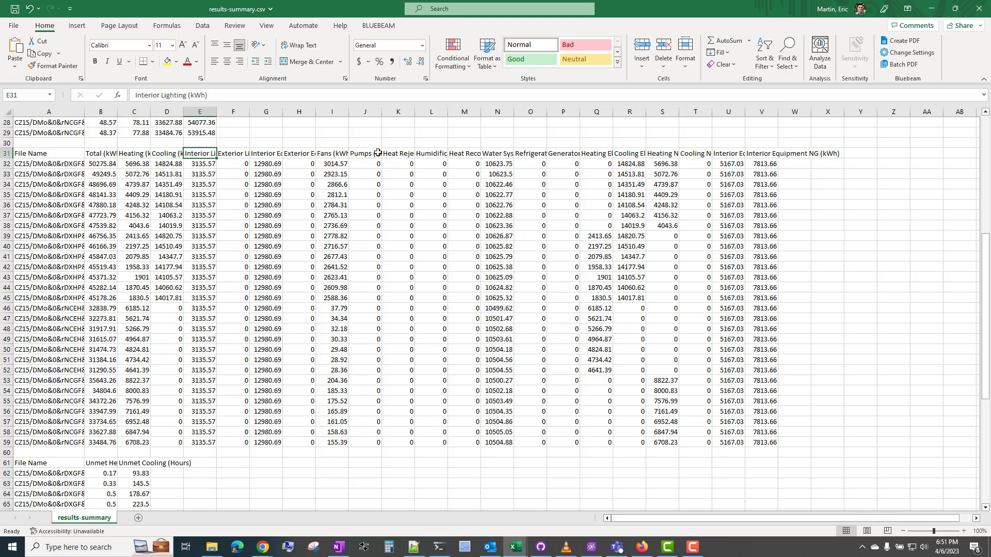
pyautogui.scroll(-2, 229, 302)
pyautogui.scroll(-8, 260, 321)
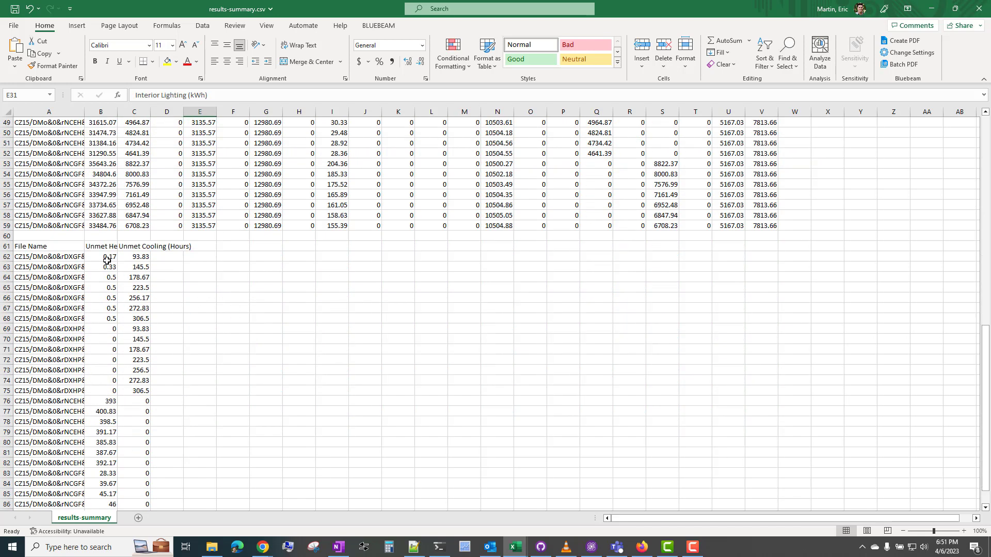
pyautogui.moveTo(32, 155); pyautogui.dragTo(138, 442)
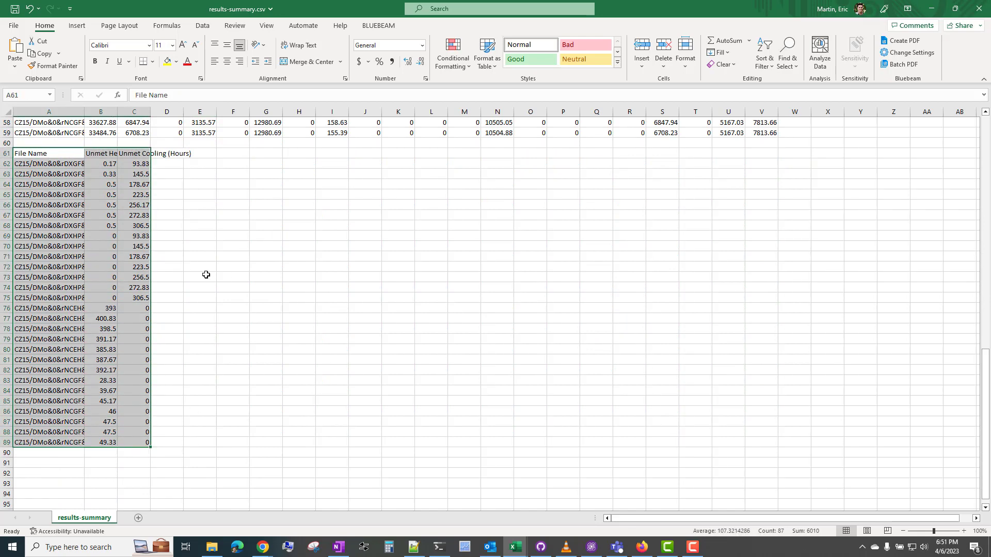
pyautogui.hotkey('alt', 'Tab')
pyautogui.hotkey('alt', 'Tab')
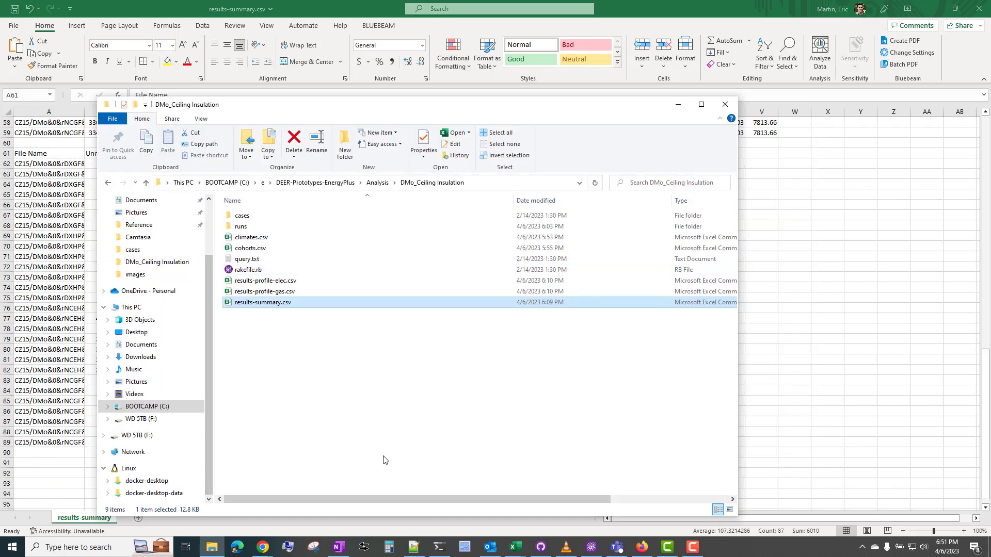
# Step: Open query.txt in Notepad, then enlarge and raise its window to show every query line
pyautogui.click(347, 418)
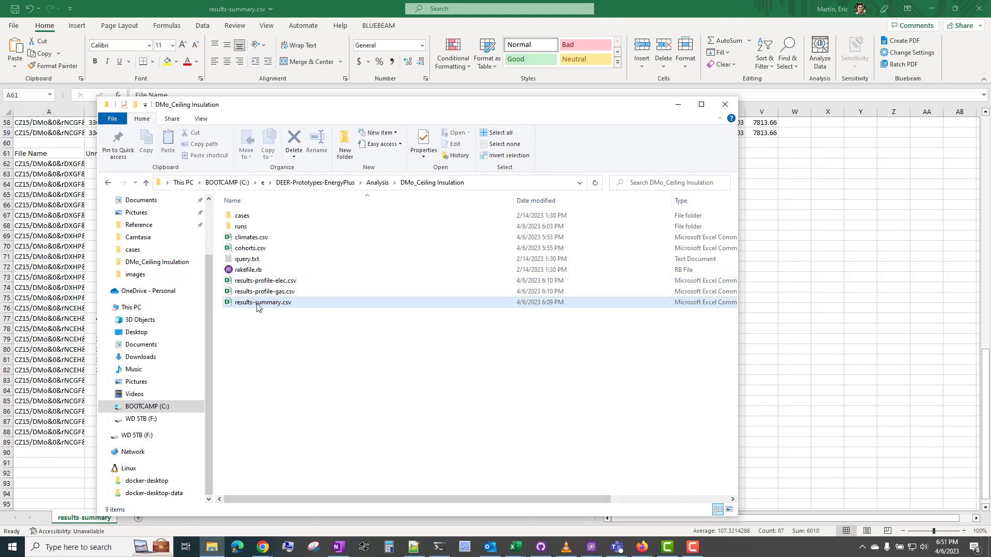
pyautogui.doubleClick(258, 263)
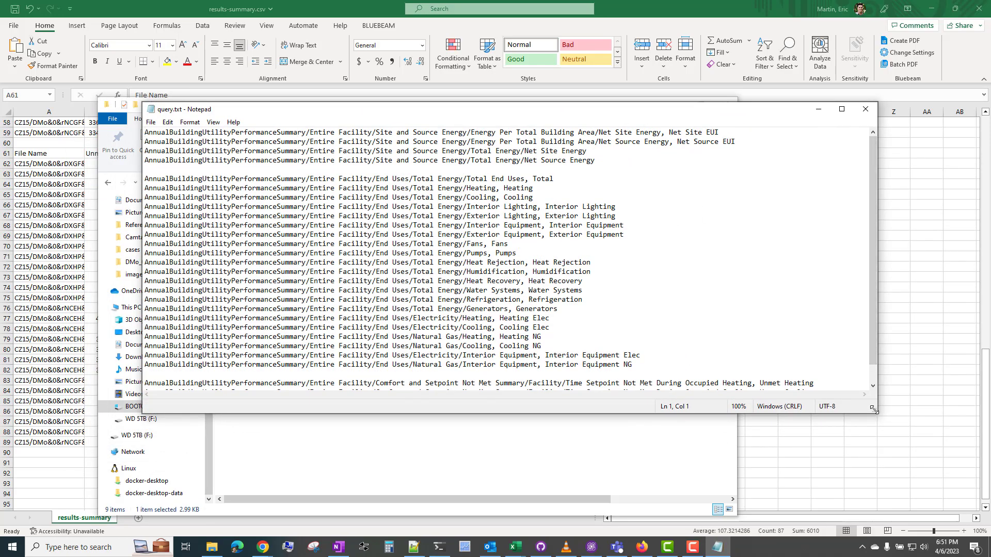
pyautogui.moveTo(872, 409); pyautogui.dragTo(947, 491)
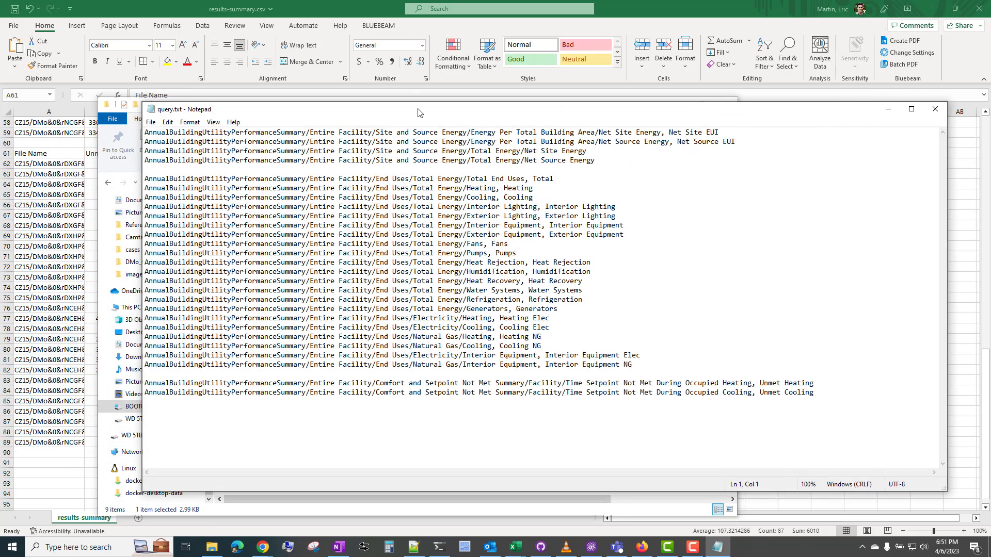
pyautogui.moveTo(418, 113); pyautogui.dragTo(411, 42)
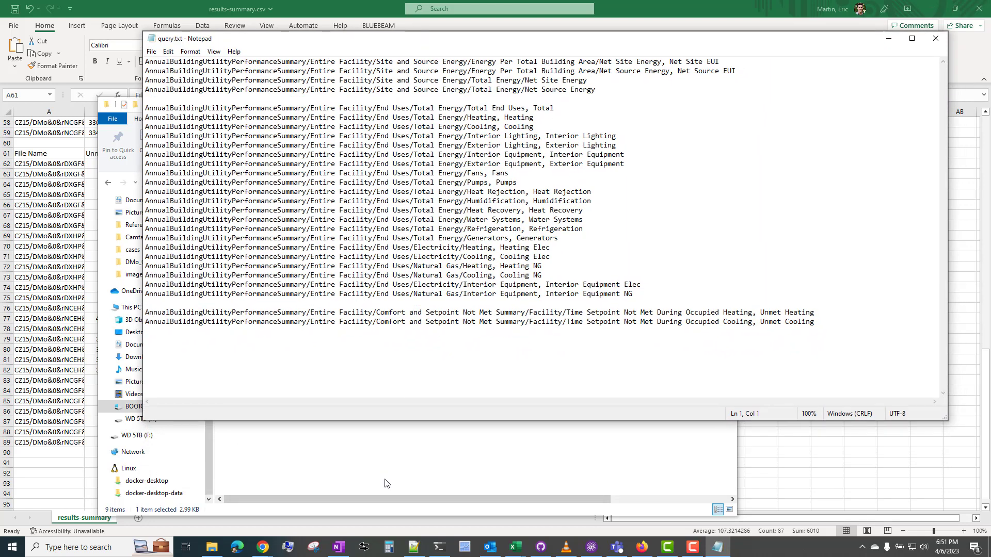
pyautogui.click(387, 482)
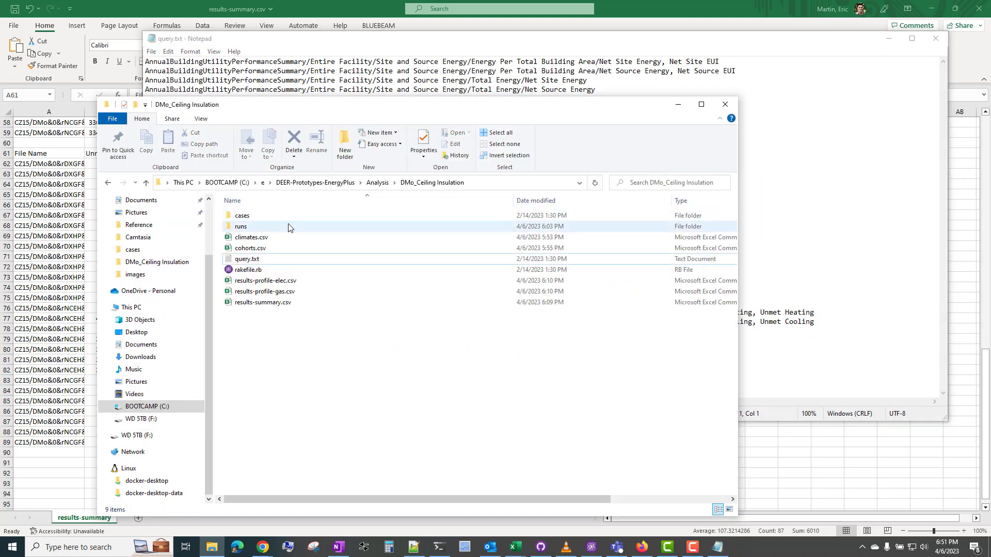
# Step: Browse runs > CZ15 > DXGF AttBatIns > Msr-BS-CeilIns-VintR-AddR11 outputs, then back up to CZ15
pyautogui.doubleClick(241, 226)
pyautogui.doubleClick(242, 216)
pyautogui.doubleClick(425, 245)
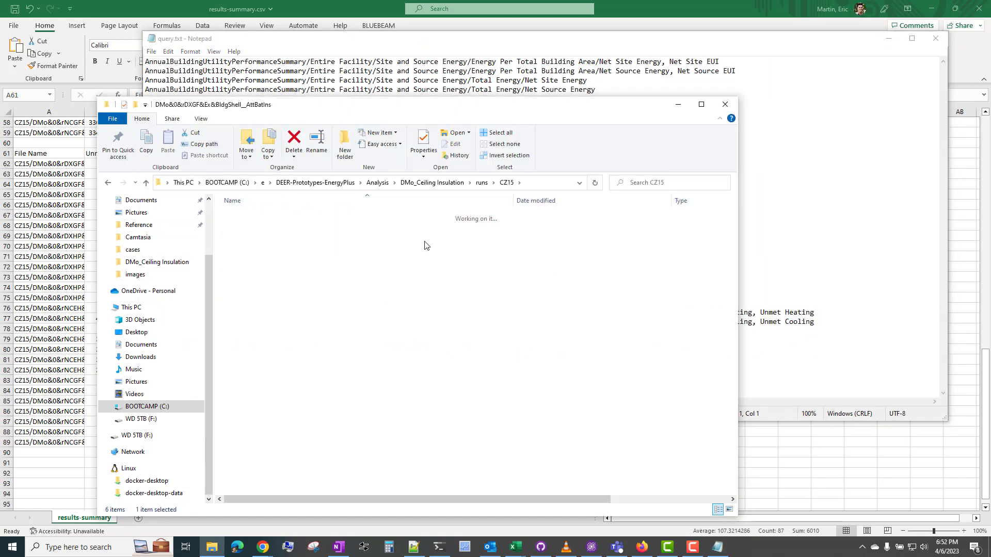
pyautogui.doubleClick(268, 216)
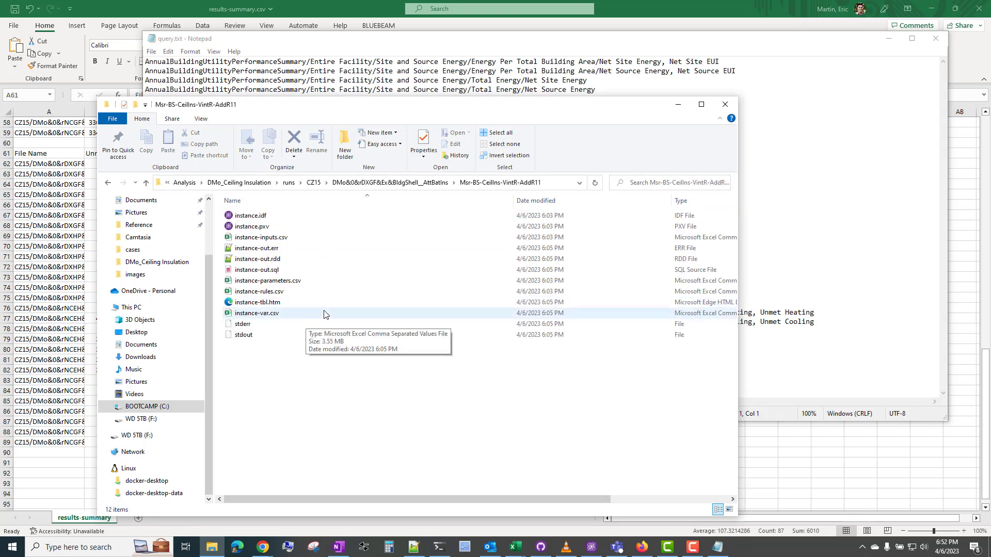
pyautogui.click(261, 271)
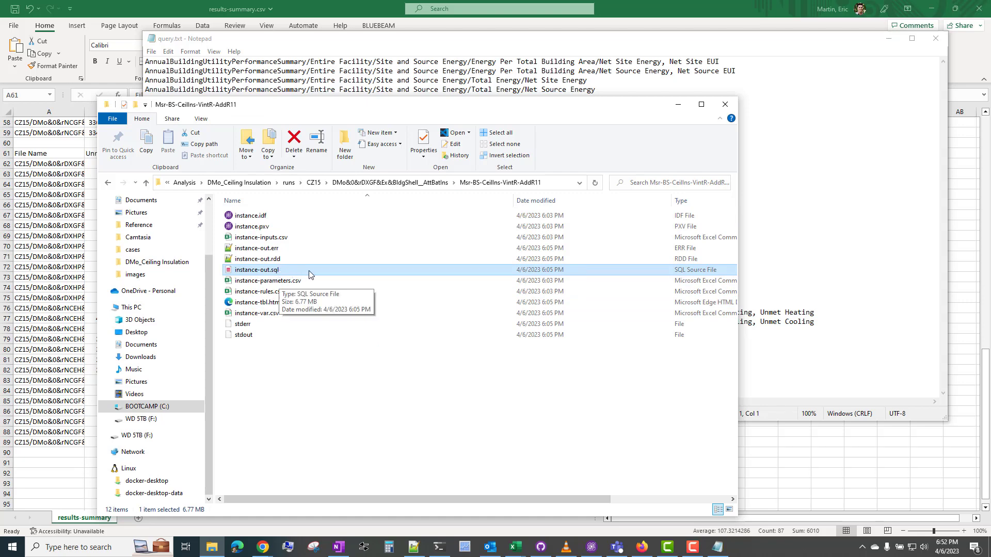
pyautogui.click(314, 183)
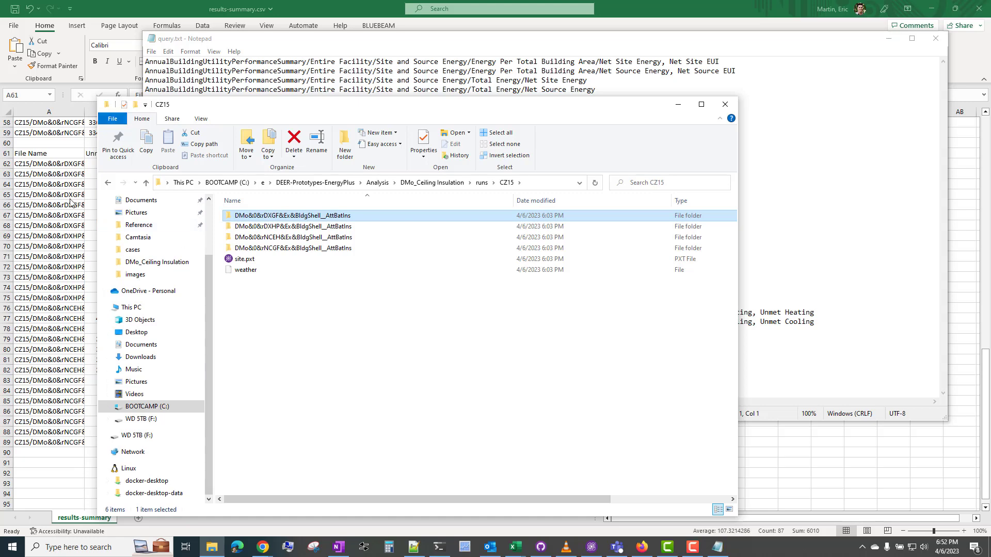
# Step: Highlight the query lines in query.txt and glance at the results-summary spreadsheet
pyautogui.click(277, 75)
pyautogui.moveTo(276, 77); pyautogui.dragTo(498, 315)
pyautogui.click(150, 333)
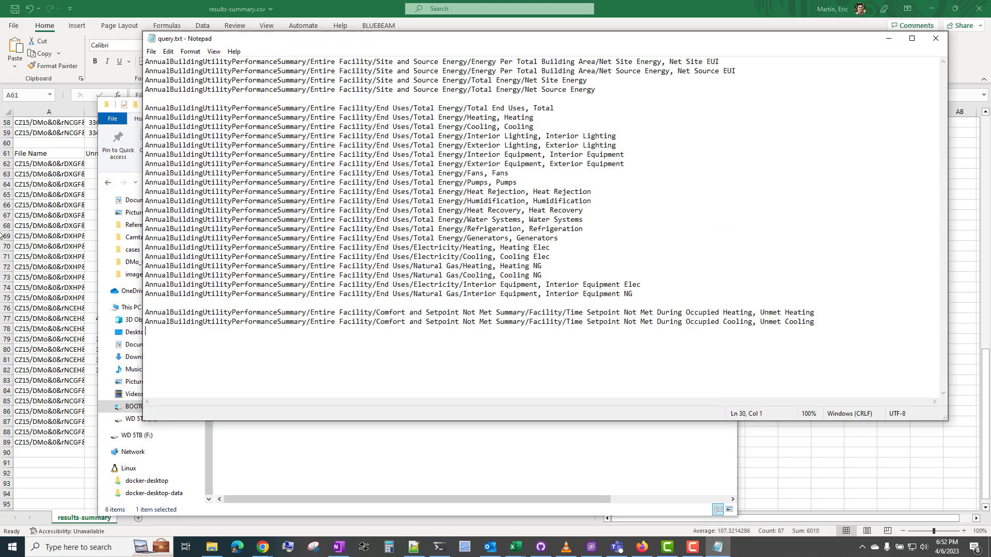
pyautogui.click(2, 234)
pyautogui.middleClick(232, 293)
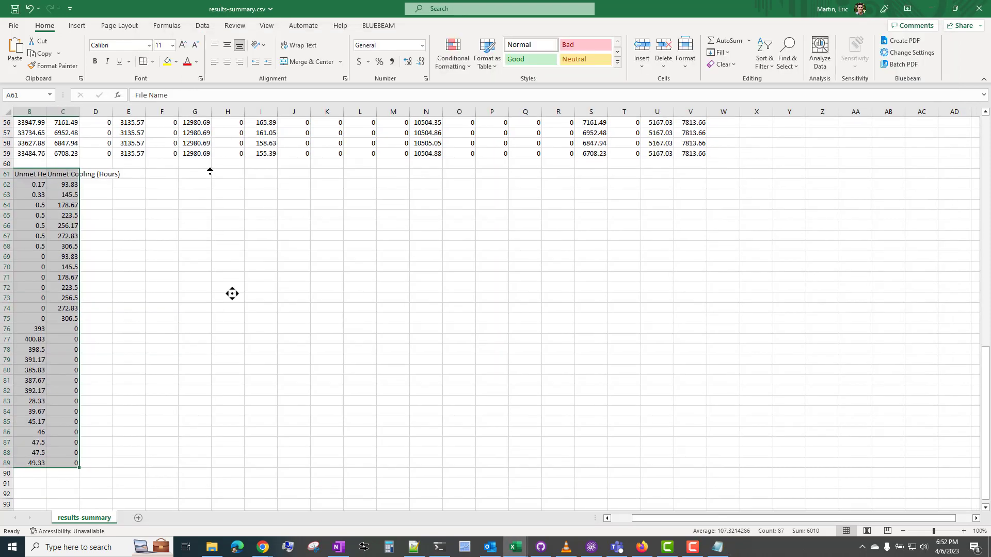
pyautogui.scroll(18, 233, 294)
pyautogui.hotkey('alt', 'Tab')
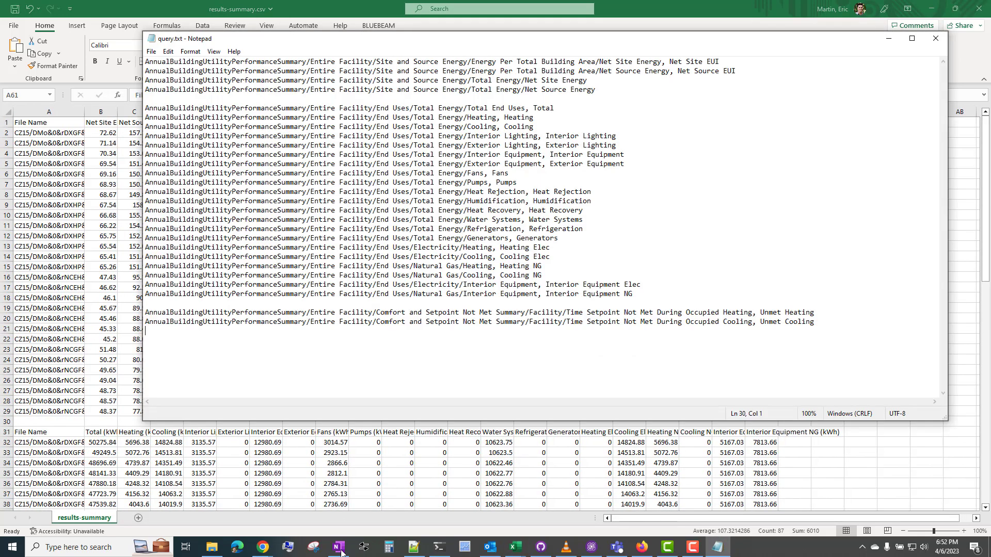
# Step: Re-enter the Msr-BS-CeilIns-VintR-AddR11 run folder and select its output file
pyautogui.click(211, 547)
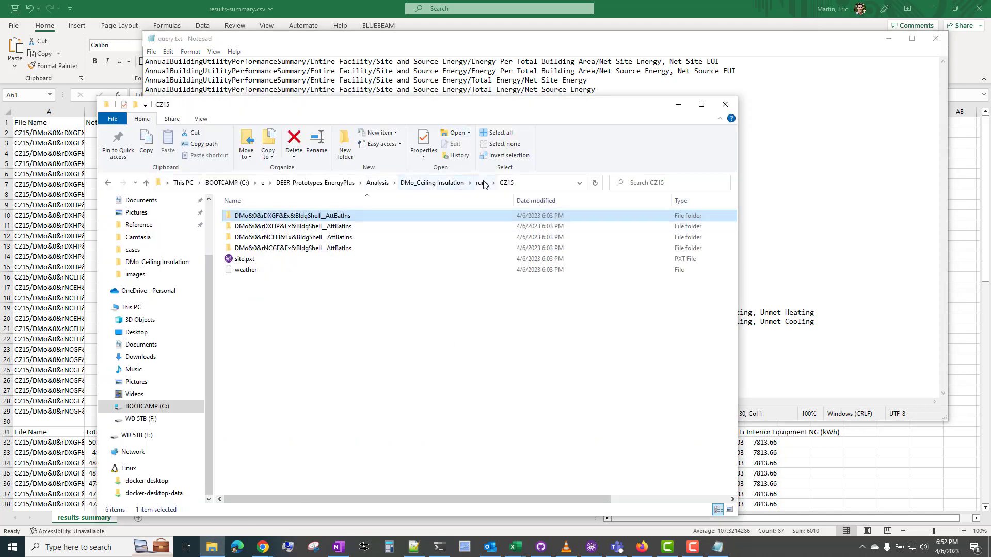
pyautogui.press('Return')
pyautogui.press('Return')
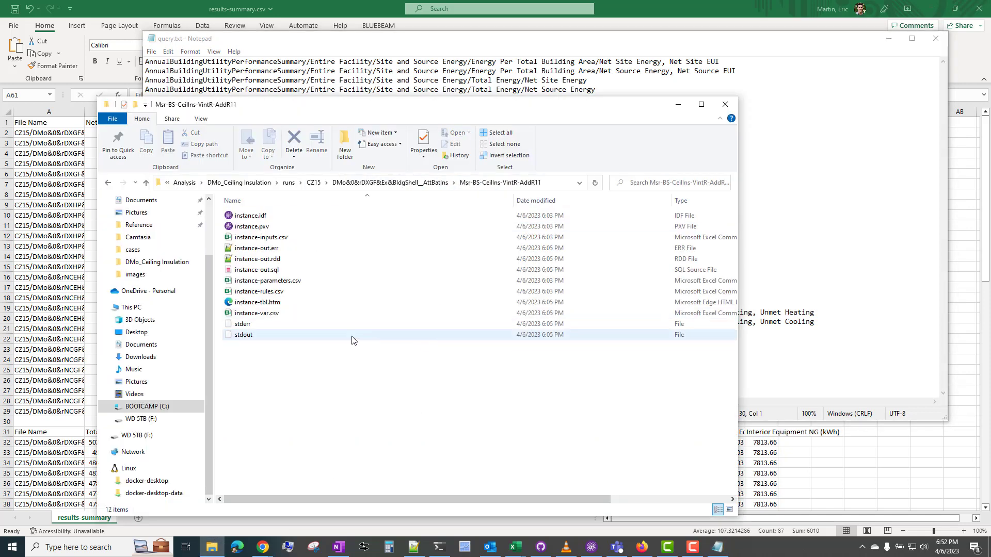
pyautogui.click(291, 271)
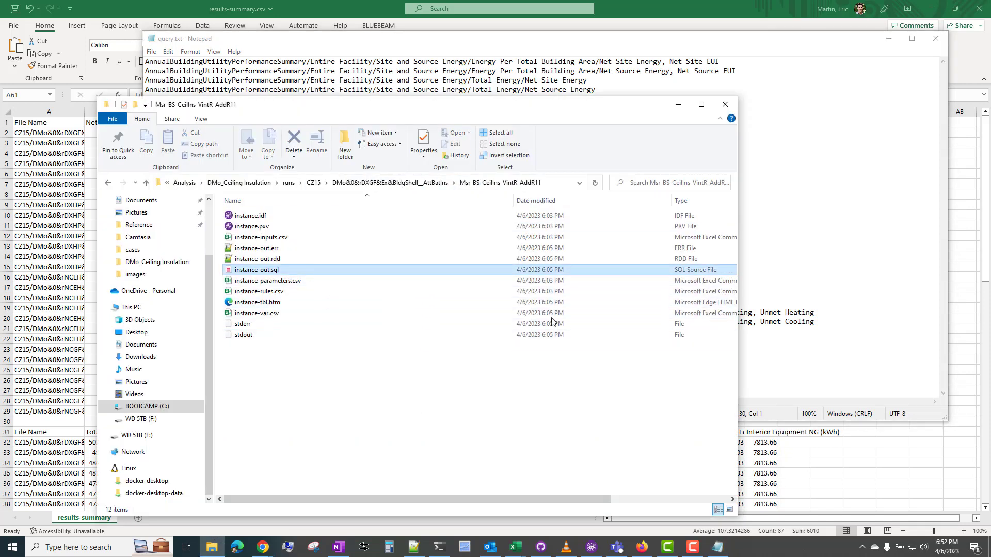
# Step: Open instance-tbl.htm in Firefox and mark the first query's report name in query.txt
pyautogui.doubleClick(324, 304)
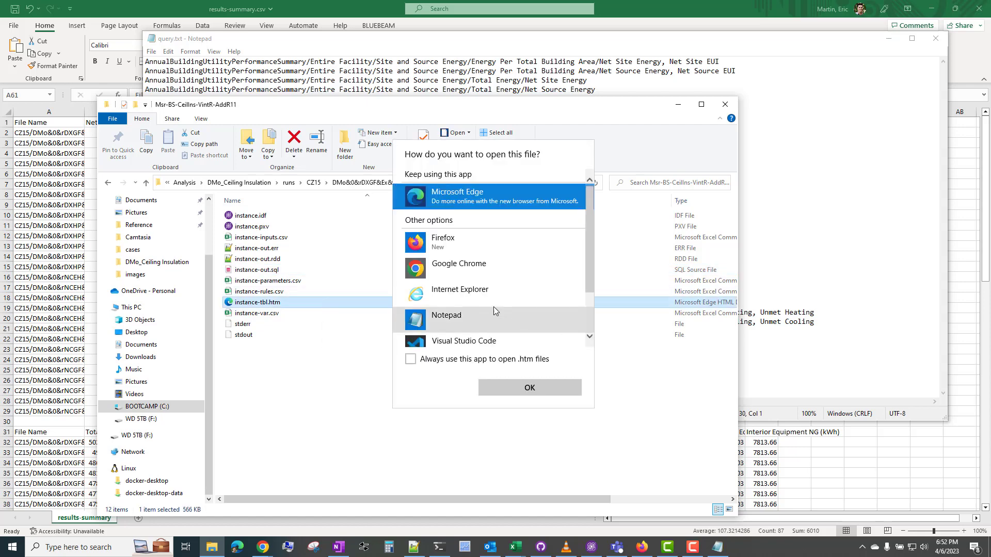
pyautogui.click(520, 394)
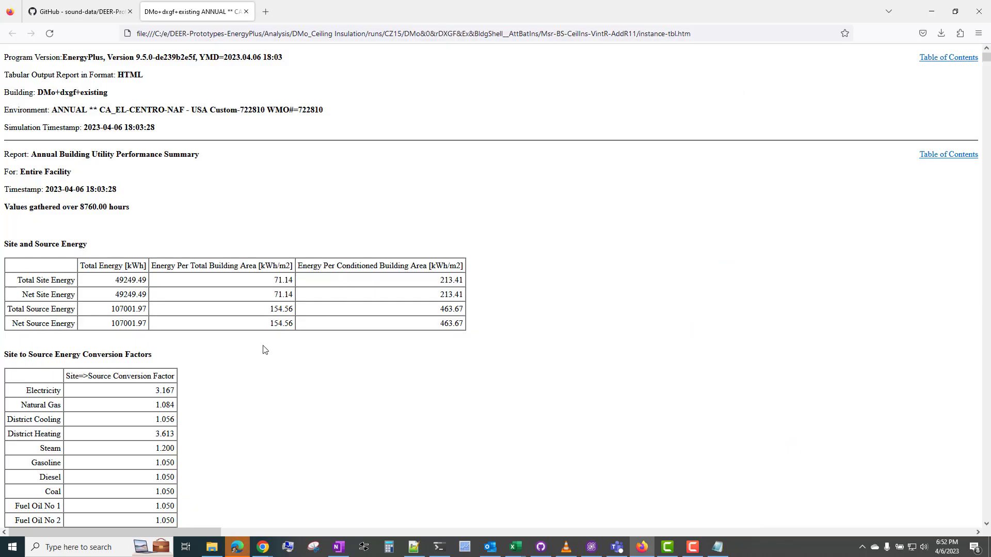
pyautogui.hotkey('alt', 'Tab')
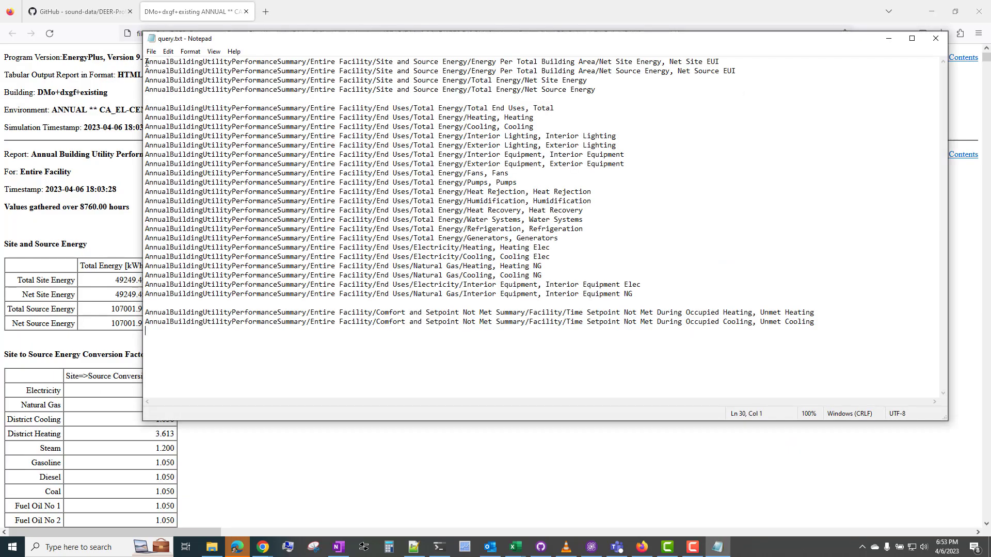
pyautogui.moveTo(146, 61); pyautogui.dragTo(720, 61)
pyautogui.click(678, 61)
pyautogui.moveTo(145, 62); pyautogui.dragTo(266, 62)
# Step: Match Annual Building Utility Performance Summary, Entire Facility and Site and Source Energy between report and query
pyautogui.click(42, 172)
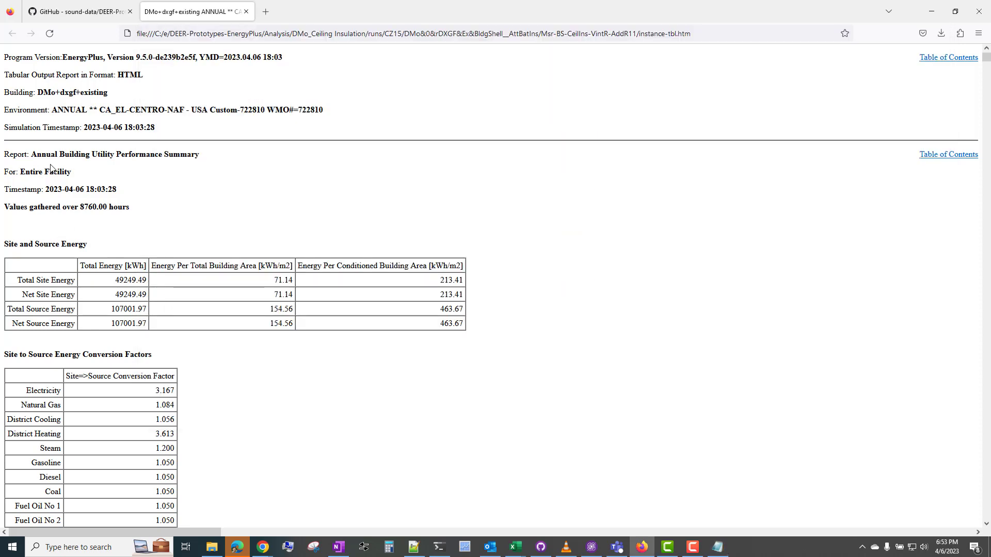
pyautogui.moveTo(31, 155); pyautogui.dragTo(225, 160)
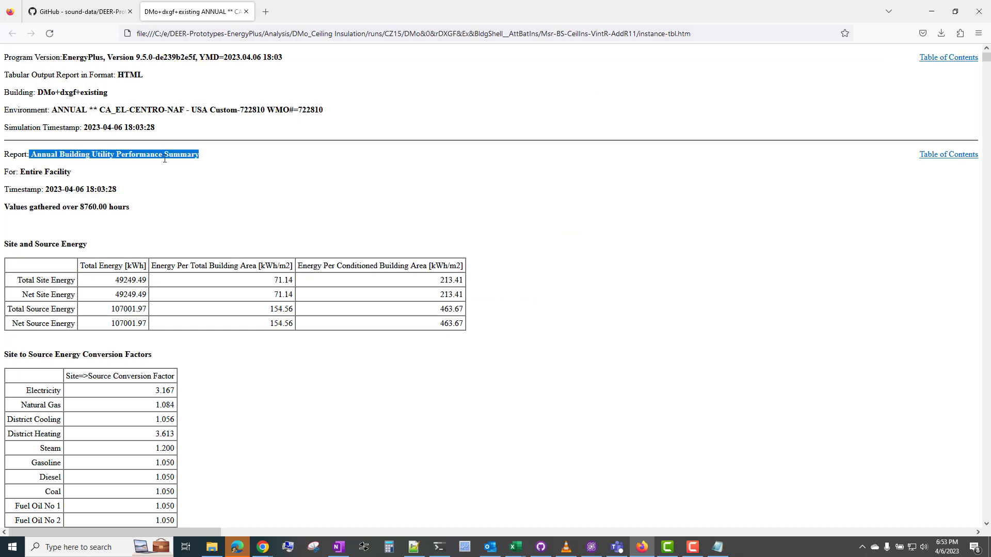
pyautogui.hotkey('alt', 'Tab')
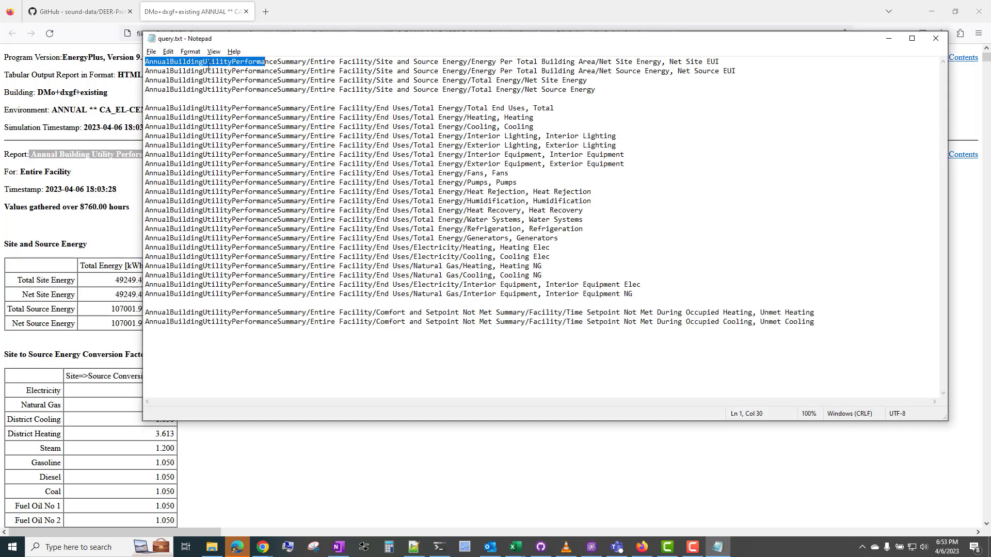
pyautogui.moveTo(316, 62); pyautogui.dragTo(493, 63)
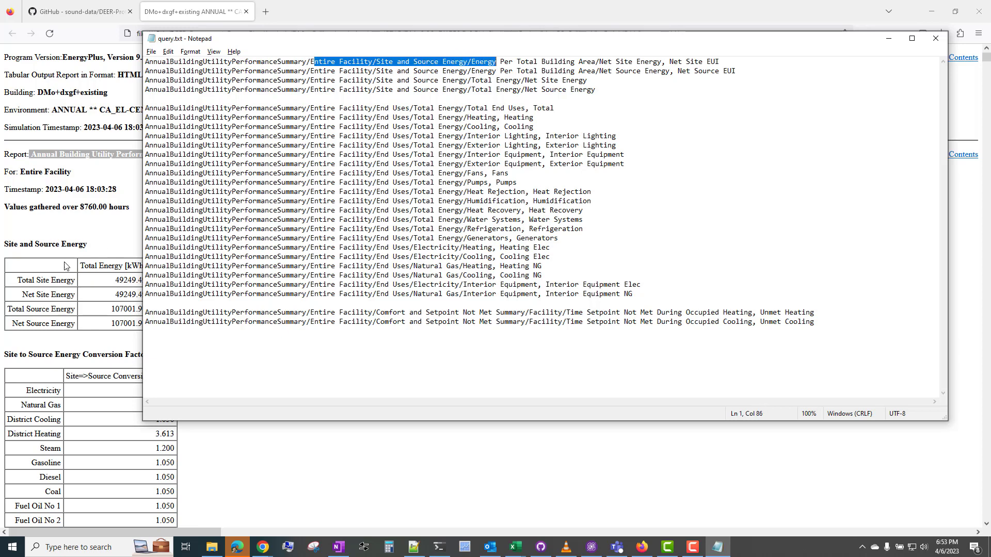
pyautogui.hotkey('alt', 'Tab')
pyautogui.moveTo(30, 172); pyautogui.dragTo(100, 176)
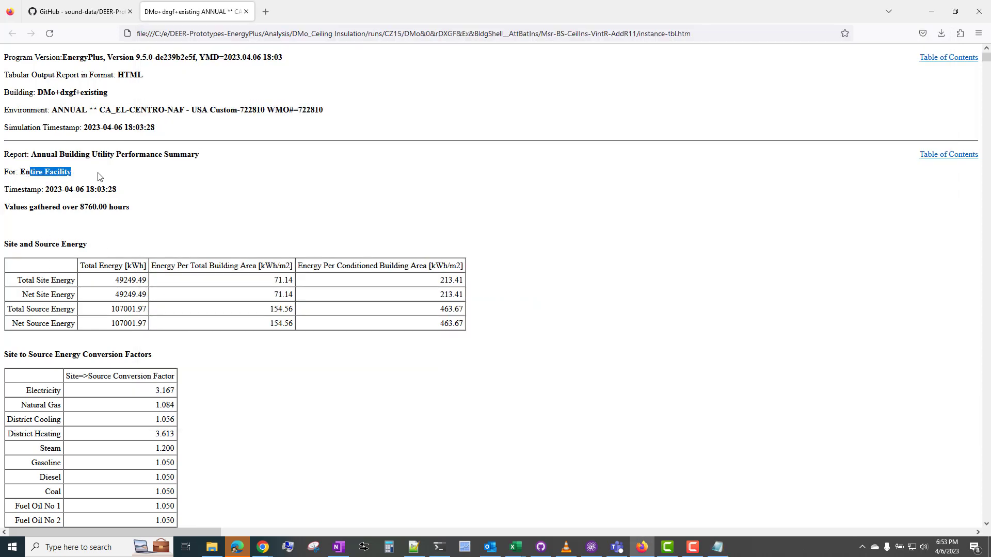
pyautogui.moveTo(5, 243); pyautogui.dragTo(87, 245)
pyautogui.hotkey('alt', 'Tab')
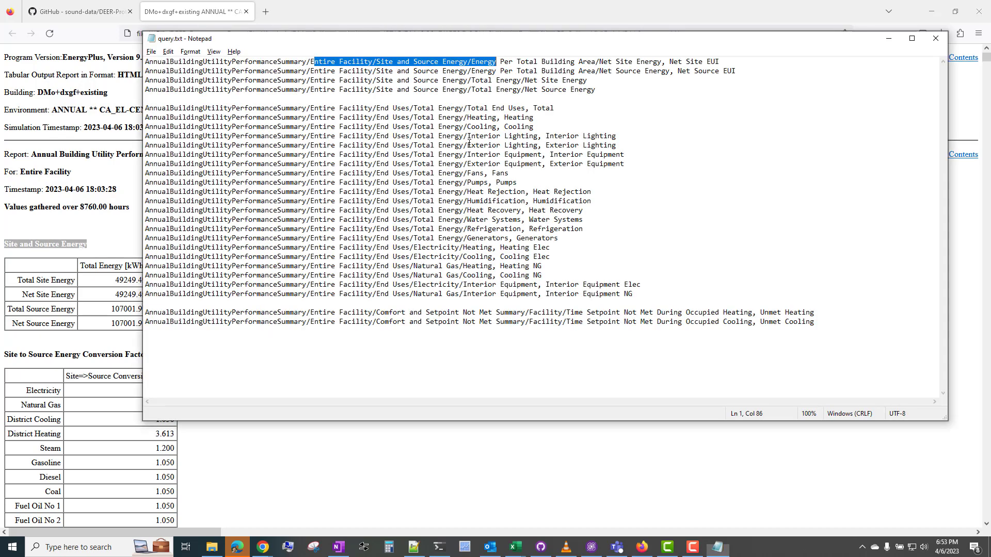
pyautogui.click(494, 63)
# Step: Match Energy Per Total Building Area to the report column and its 71.14 Net Site Energy value
pyautogui.moveTo(473, 63); pyautogui.dragTo(591, 63)
pyautogui.hotkey('alt', 'Tab')
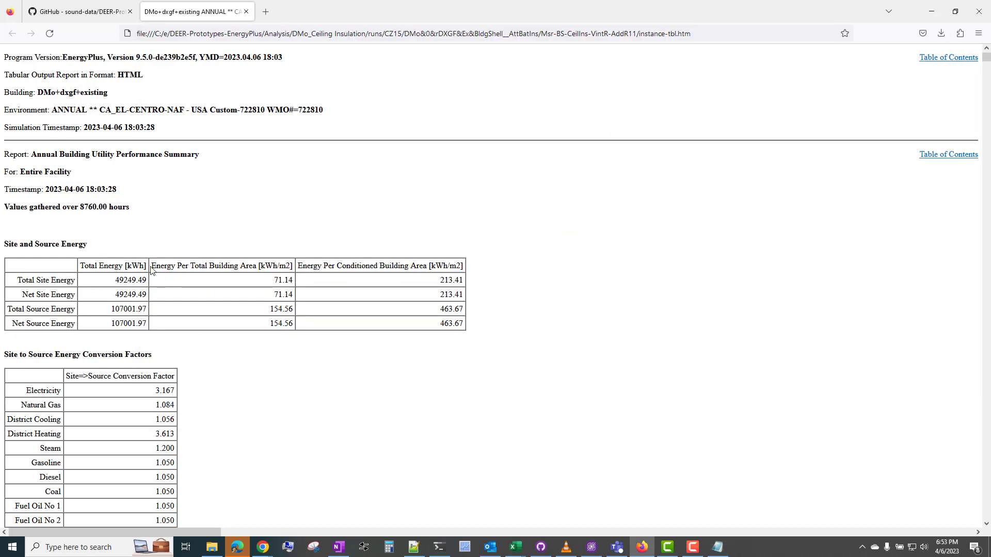
pyautogui.moveTo(151, 270); pyautogui.dragTo(257, 266)
pyautogui.hotkey('alt', 'Tab')
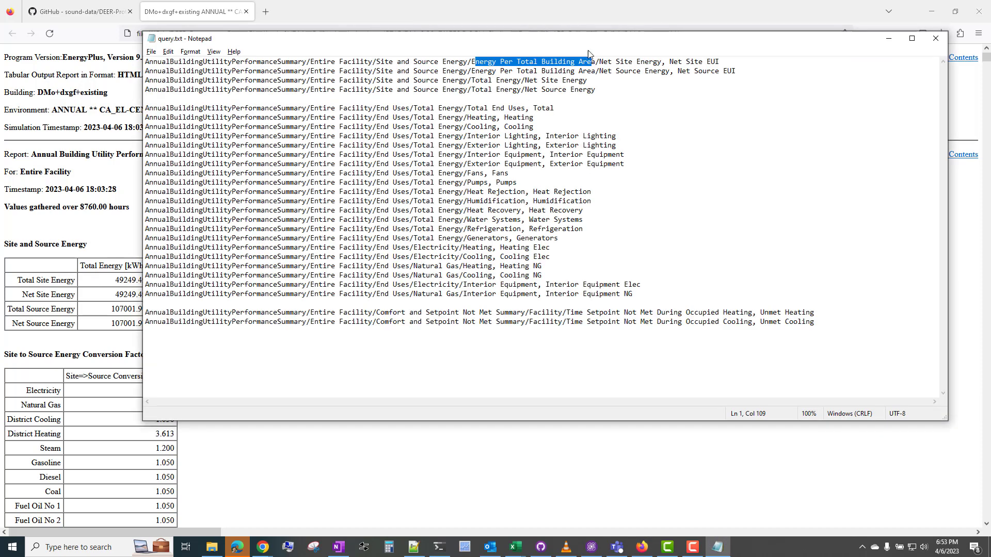
pyautogui.click(22, 295)
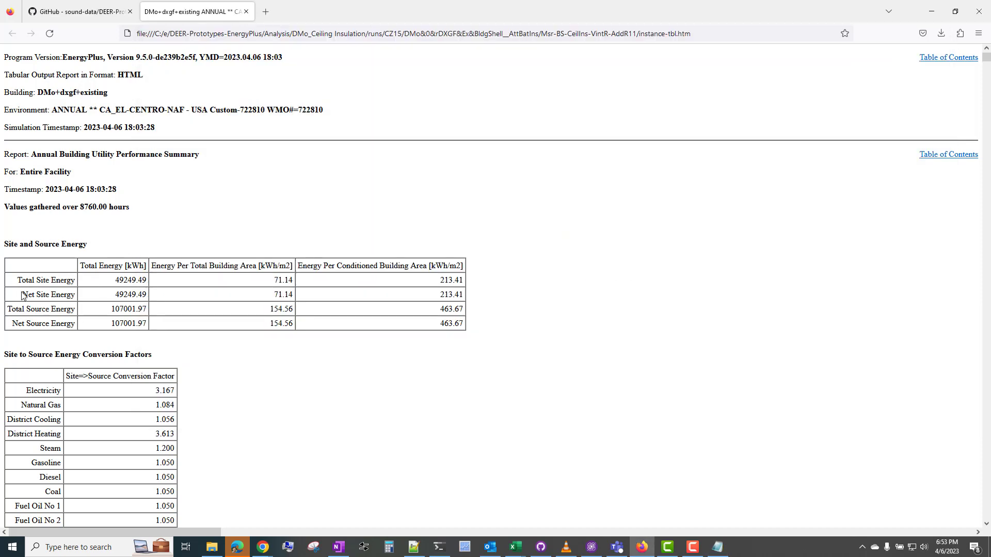
pyautogui.moveTo(298, 296); pyautogui.dragTo(277, 299)
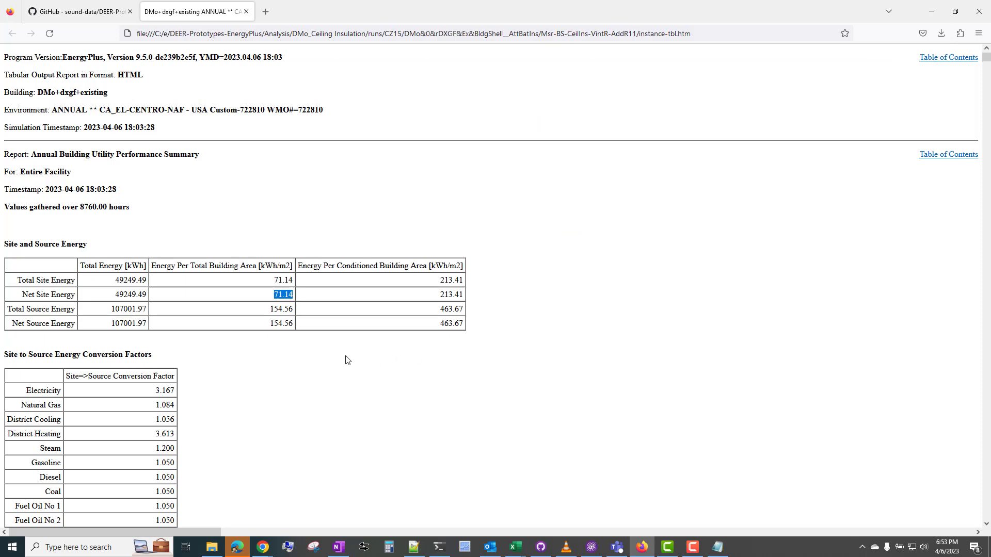
# Step: Select the block of End Uses query lines in query.txt
pyautogui.hotkey('alt', 'Tab')
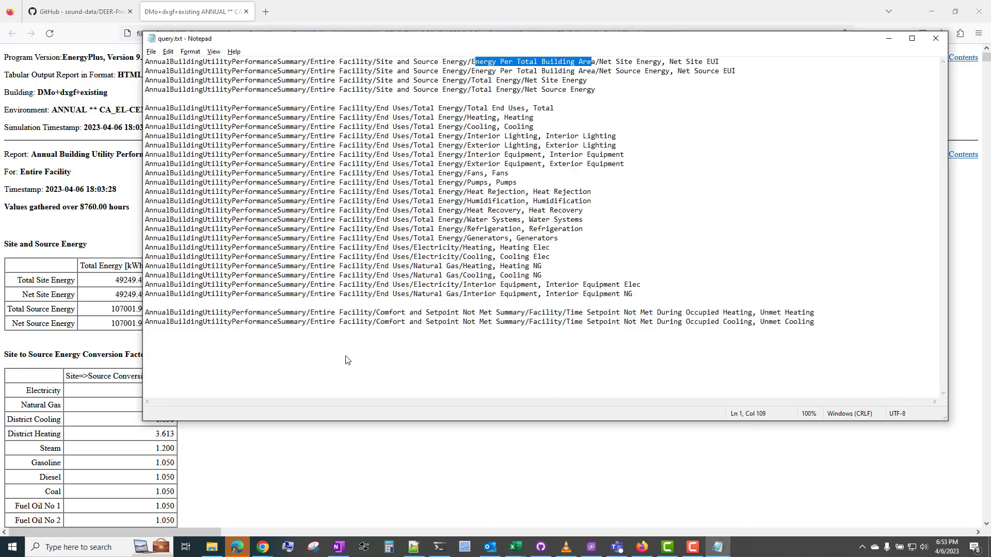
pyautogui.moveTo(261, 110); pyautogui.dragTo(504, 276)
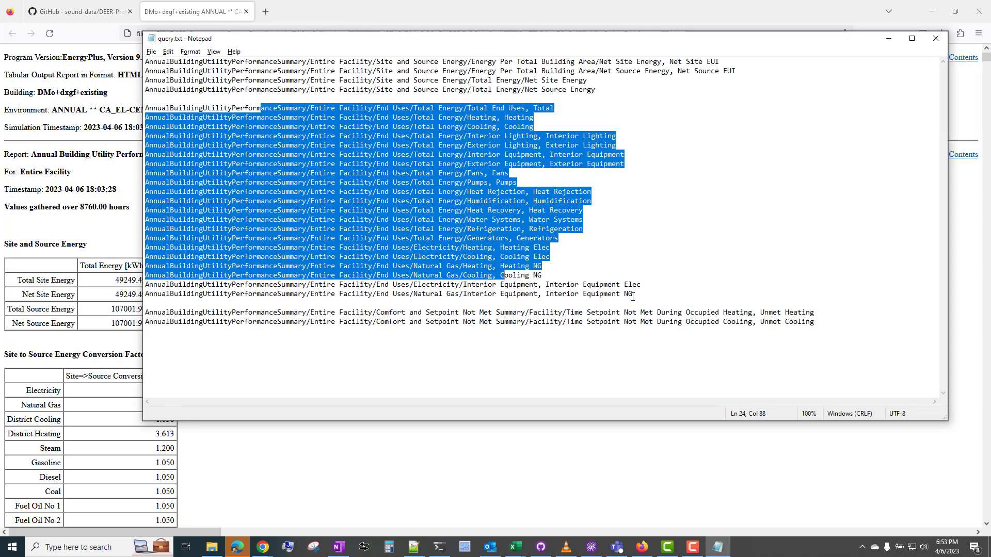
pyautogui.moveTo(633, 294); pyautogui.dragTo(115, 109)
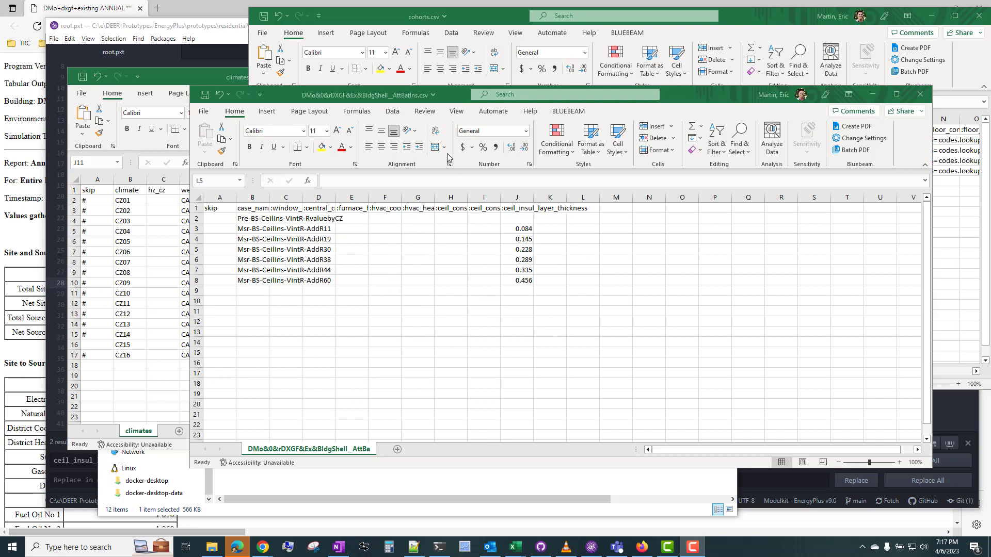
# Step: Close the ceiling-insulation case spreadsheet, discarding unsaved changes
pyautogui.moveTo(464, 98); pyautogui.dragTo(442, 96)
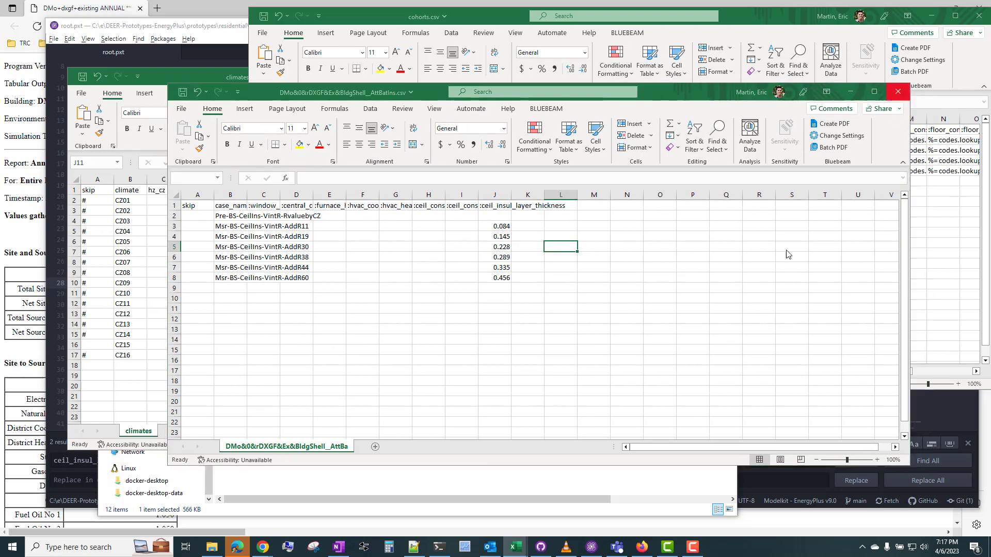
pyautogui.hotkey('ctrl', 'w')
pyautogui.click(492, 299)
# Step: Go from Analysis into DMo_Ceiling Insulation > cases in File Explorer
pyautogui.click(494, 498)
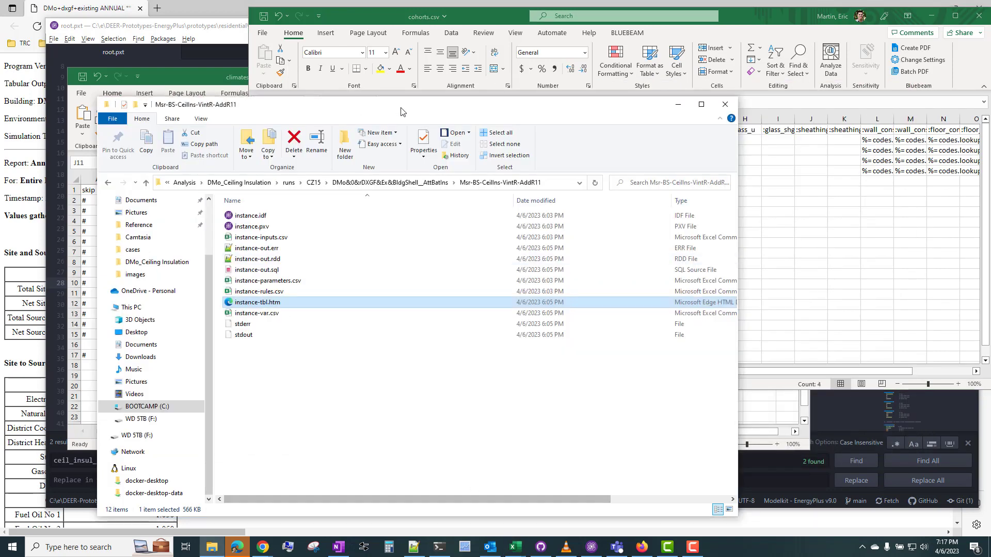
pyautogui.click(184, 183)
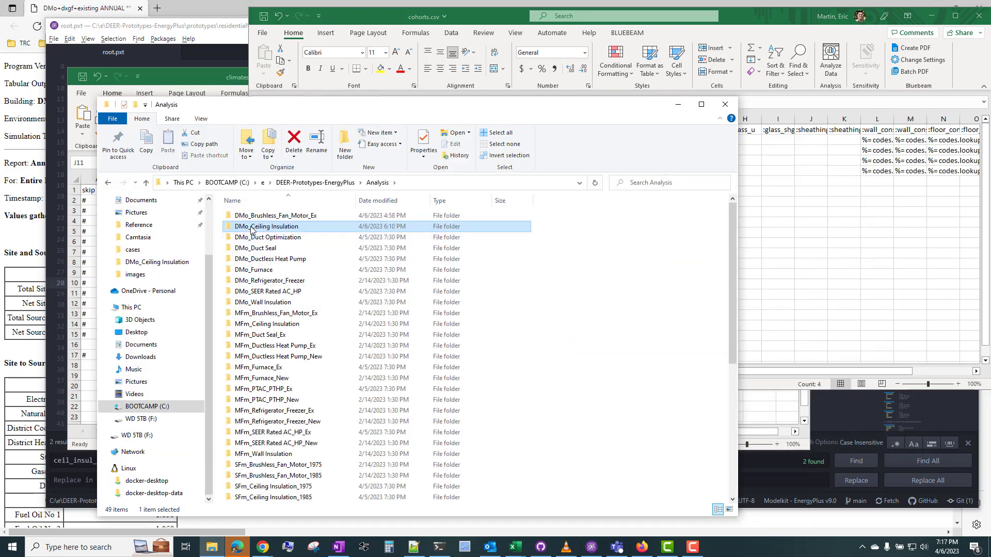
pyautogui.doubleClick(252, 227)
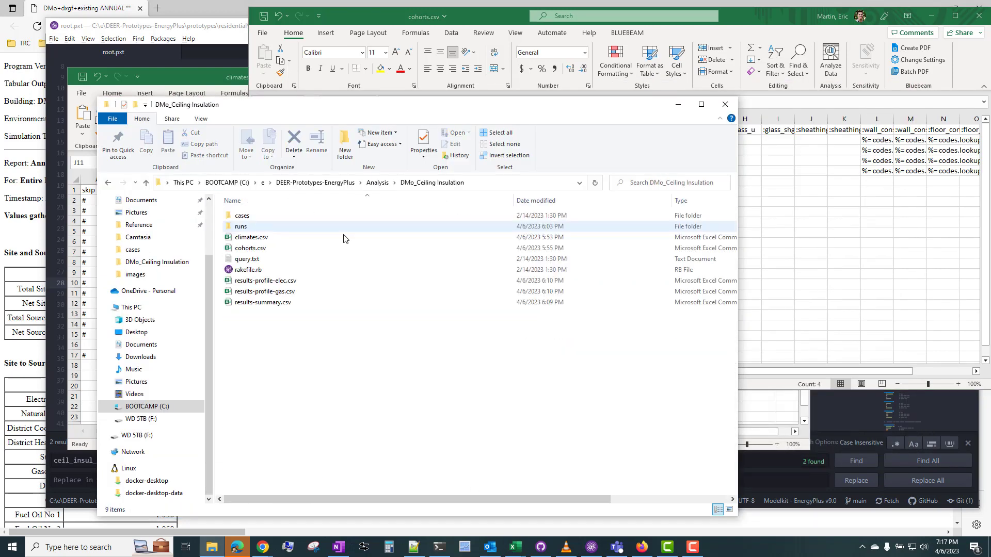
pyautogui.doubleClick(266, 217)
# Step: Copy the AddR60 case name into row 9 and rename it Msr-BS-CeilIns-VintR-AddR68
pyautogui.click(291, 216)
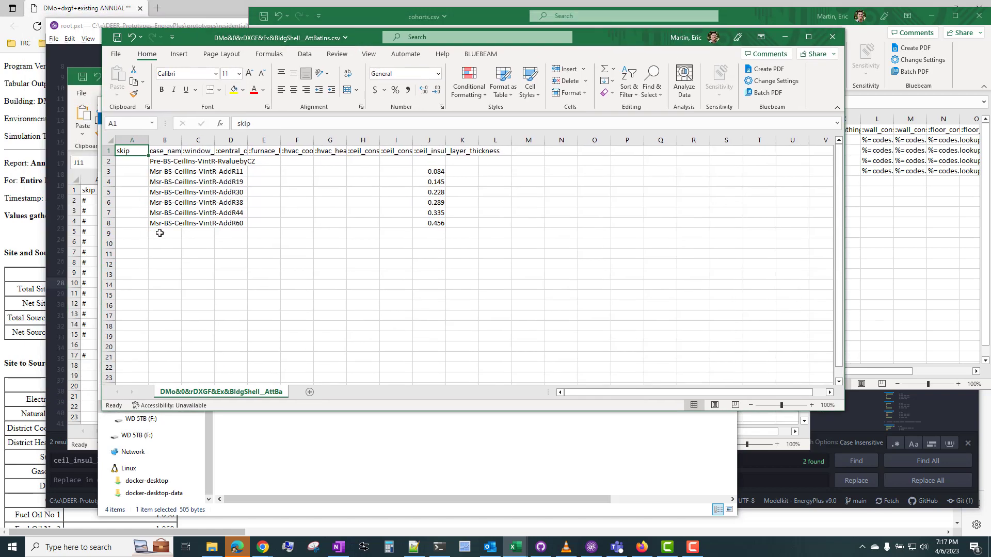
pyautogui.click(159, 234)
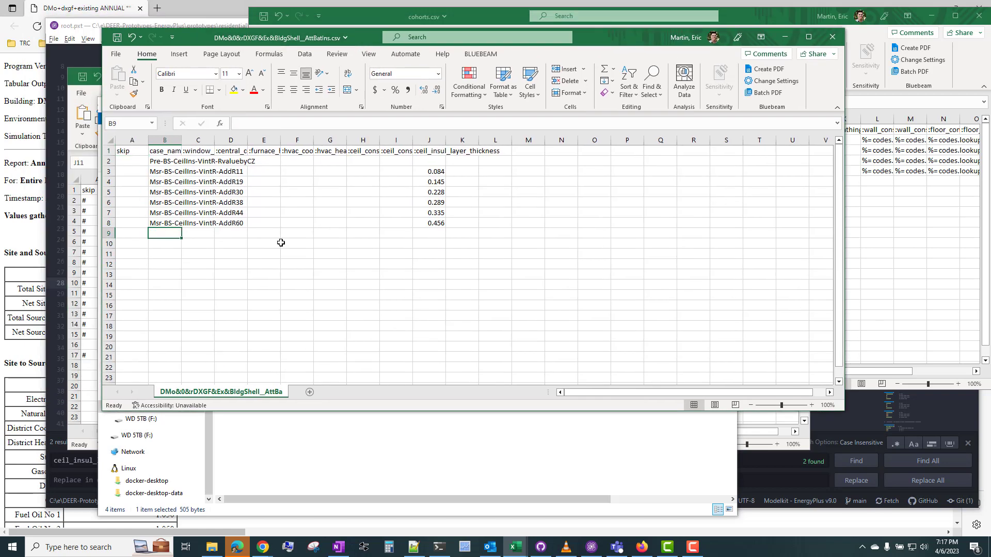
pyautogui.press('Up')
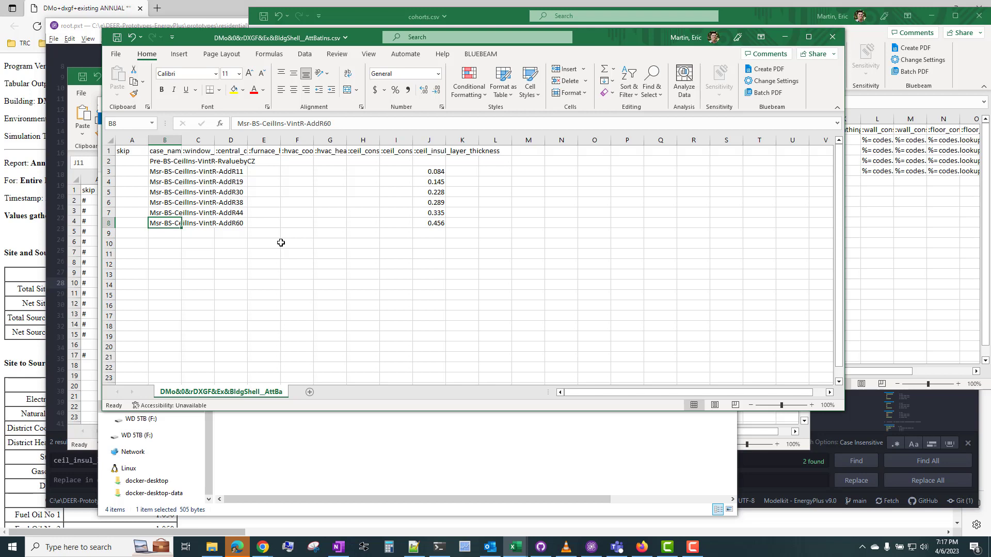
pyautogui.hotkey('ctrl', 'c')
pyautogui.press('Down')
pyautogui.hotkey('ctrl', 'v')
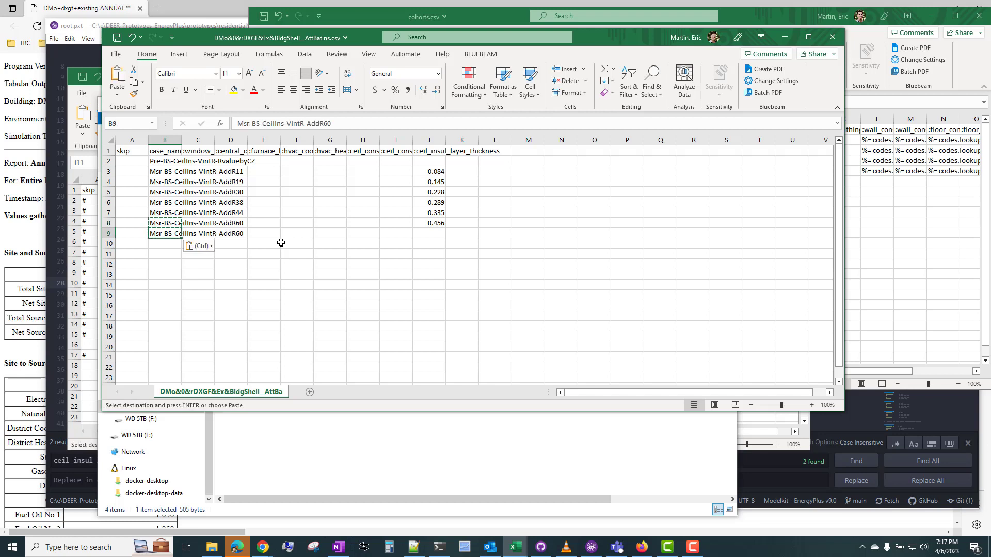
pyautogui.press('F2')
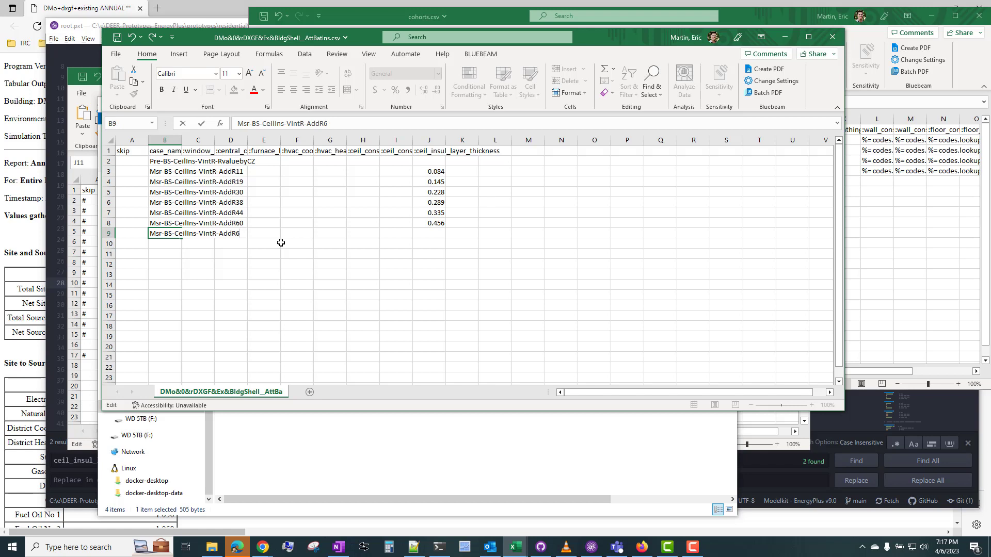
pyautogui.press('Tab')
pyautogui.press('Tab')
pyautogui.press('Tab')
pyautogui.press('Tab')
pyautogui.press('Tab')
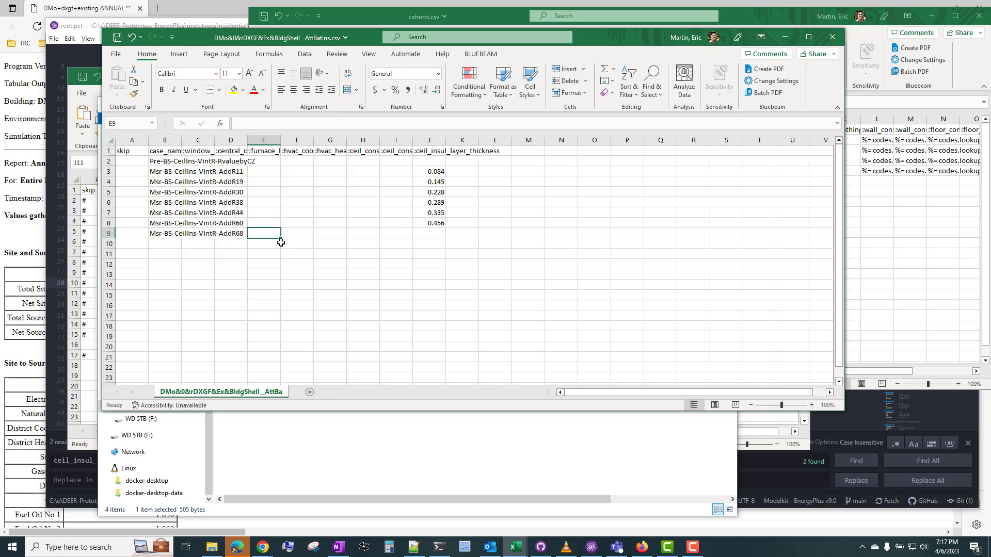
# Step: Compute the 0.061 thickness step (AddR19 minus AddR11) in a helper cell
pyautogui.press('Tab')
pyautogui.press('Tab')
pyautogui.press('Tab')
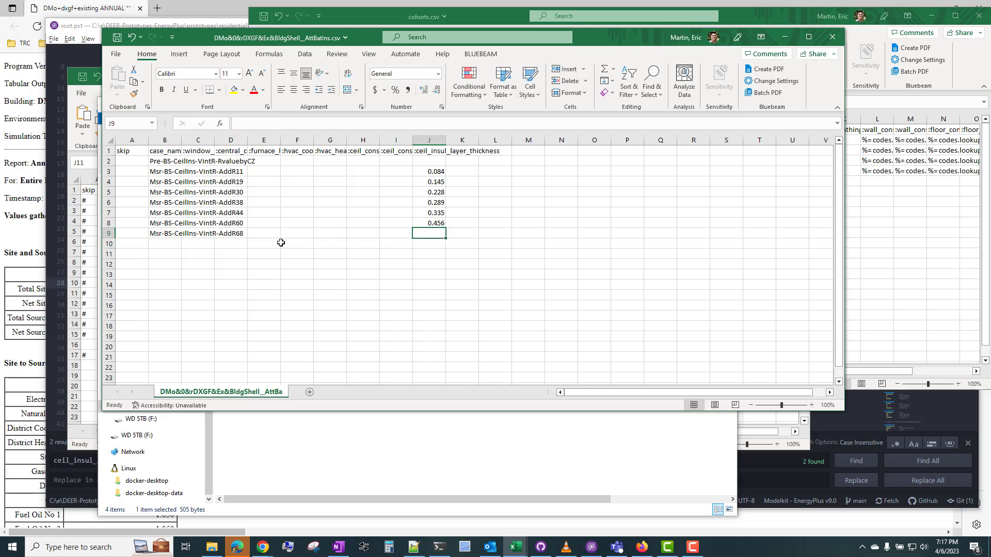
pyautogui.press('Up')
pyautogui.press('Up')
pyautogui.press('Up')
pyautogui.press('Up')
pyautogui.press('Up')
pyautogui.press('Right')
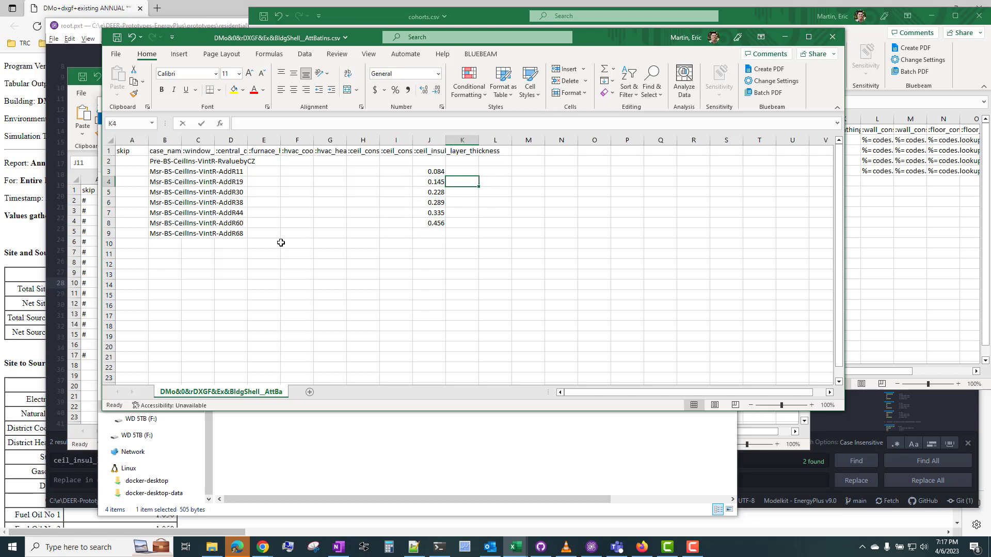
pyautogui.write('=')
pyautogui.press('Left')
pyautogui.write('-')
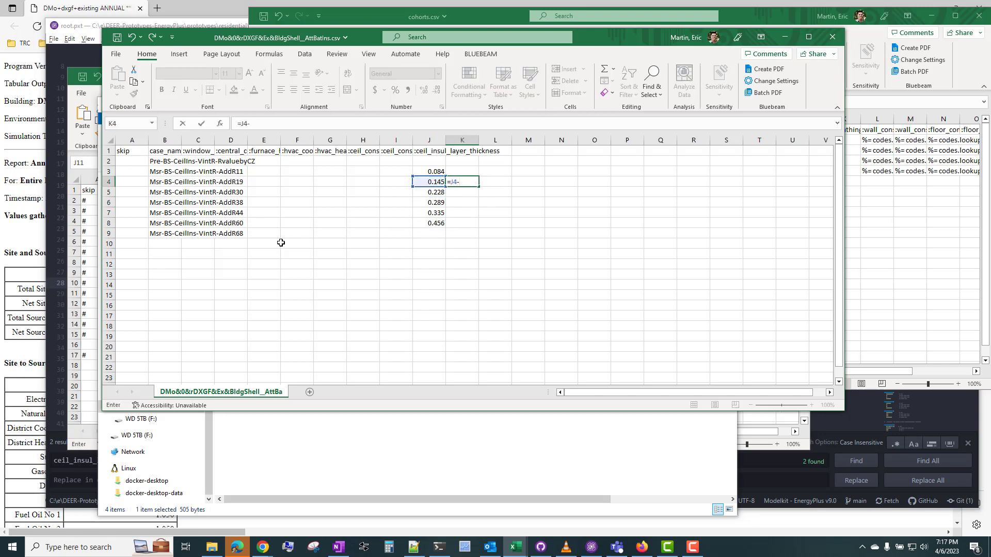
pyautogui.press('Left')
pyautogui.press('Up')
pyautogui.press('Return')
# Step: Enter a J9 formula adding the 0.061 step to the AddR60 thickness
pyautogui.press('Down')
pyautogui.press('Down')
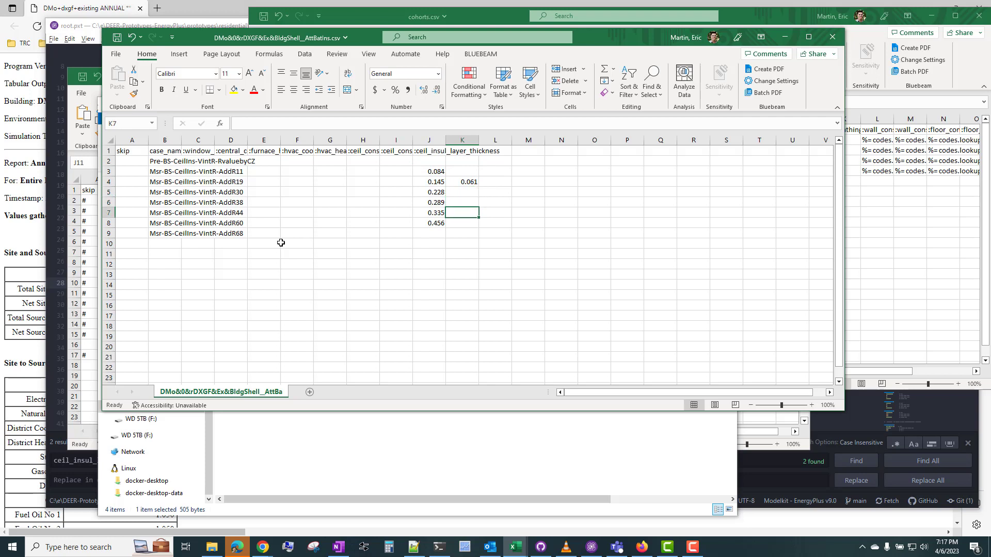
pyautogui.press('Left')
pyautogui.press('Down')
pyautogui.press('Down')
pyautogui.write('=')
pyautogui.press('Up')
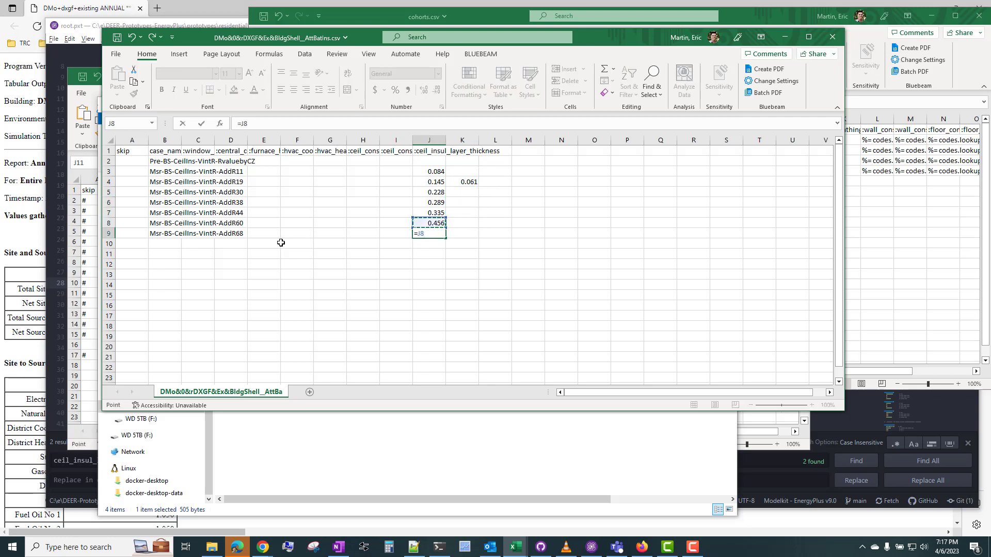
pyautogui.write('+')
pyautogui.press('Up')
pyautogui.press('Up')
pyautogui.press('Up')
pyautogui.press('Up')
pyautogui.press('Right')
pyautogui.press('Up')
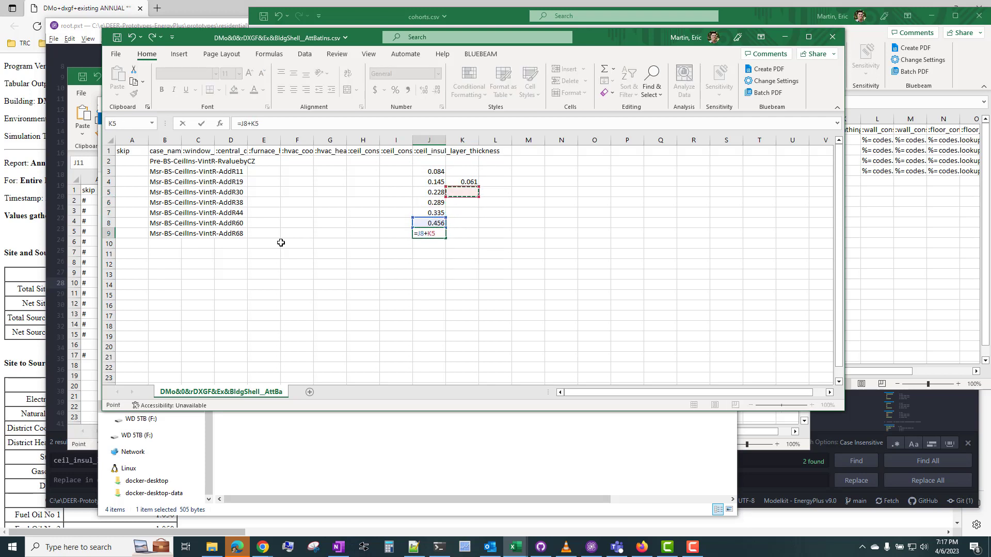
pyautogui.press('Return')
# Step: Paste the 0.517 thickness as a plain value and delete the helper cell
pyautogui.press('Up')
pyautogui.hotkey('ctrl', 'c')
pyautogui.hotkey('ctrl', 'alt', 'v')
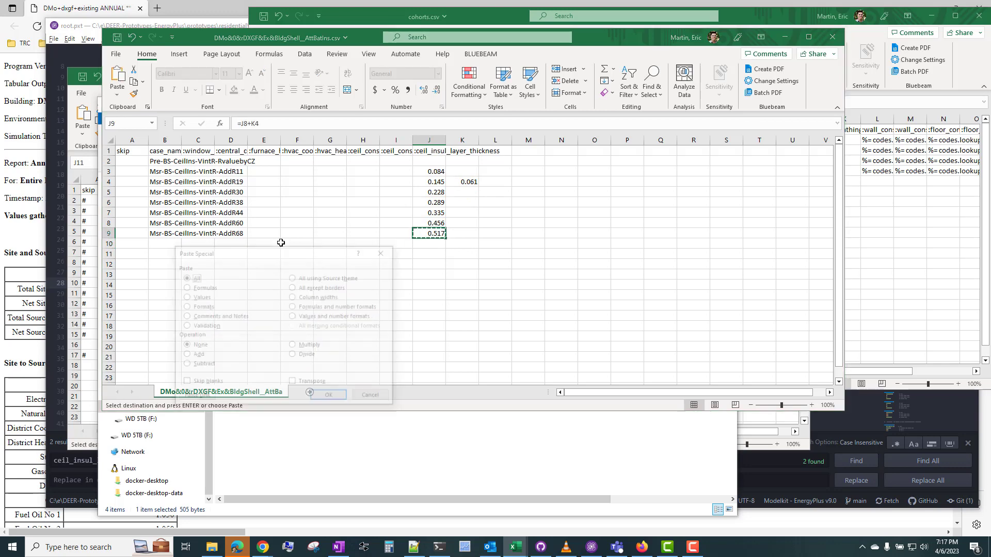
pyautogui.press('v')
pyautogui.press('Return')
pyautogui.press('Right')
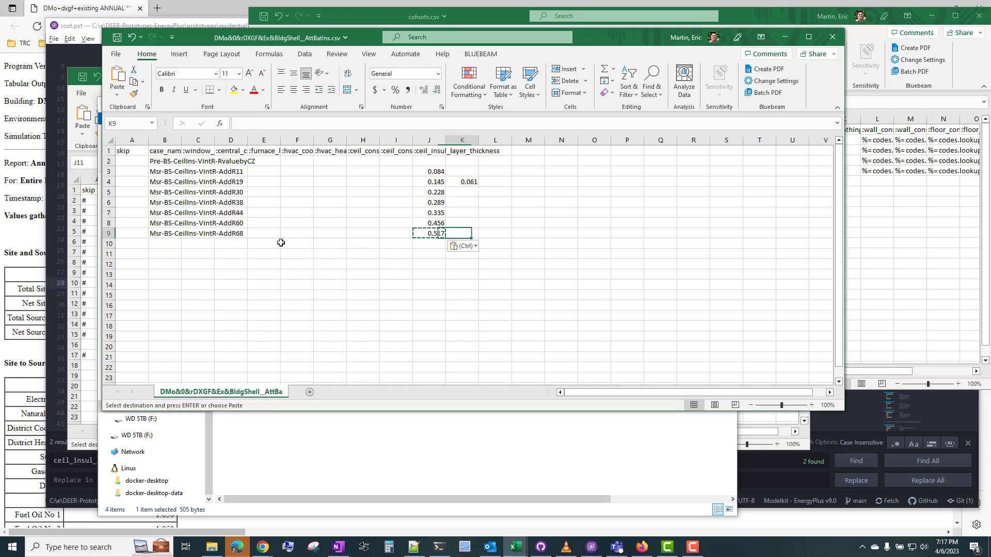
pyautogui.press('Up')
pyautogui.press('Up')
pyautogui.press('Up')
pyautogui.press('Up')
pyautogui.press('Up')
pyautogui.press('Delete')
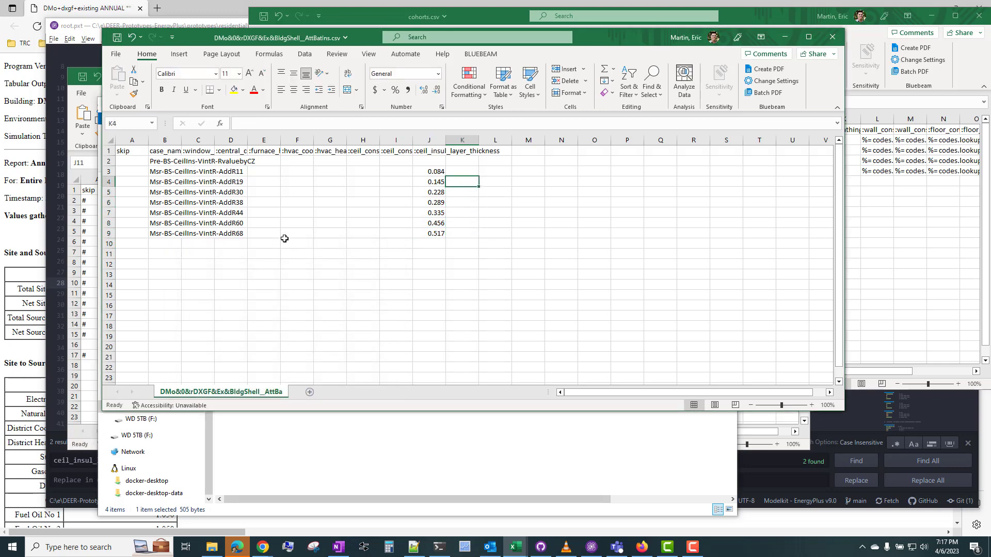
# Step: Save the case file and select the new AddR68 row
pyautogui.click(500, 199)
pyautogui.hotkey('ctrl', 's')
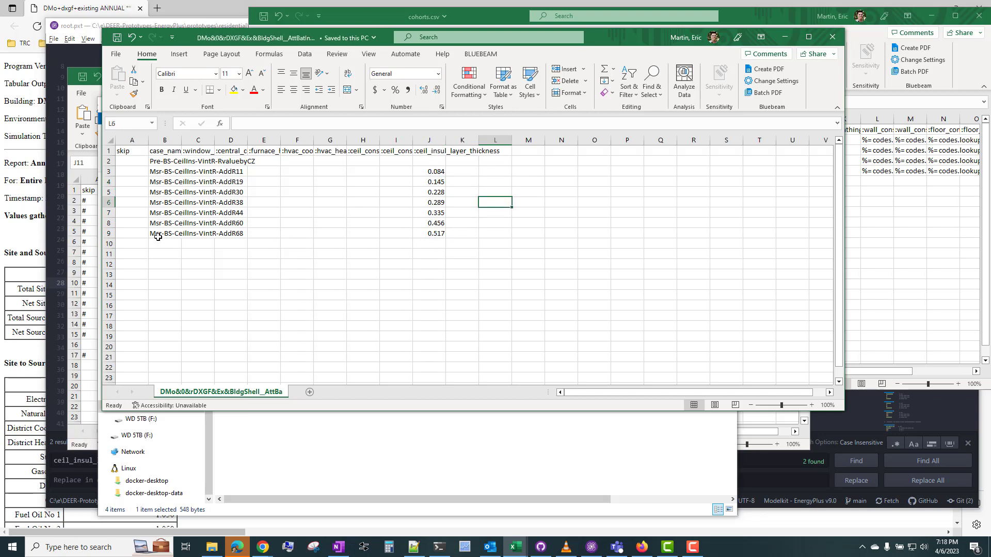
pyautogui.moveTo(154, 234); pyautogui.dragTo(437, 234)
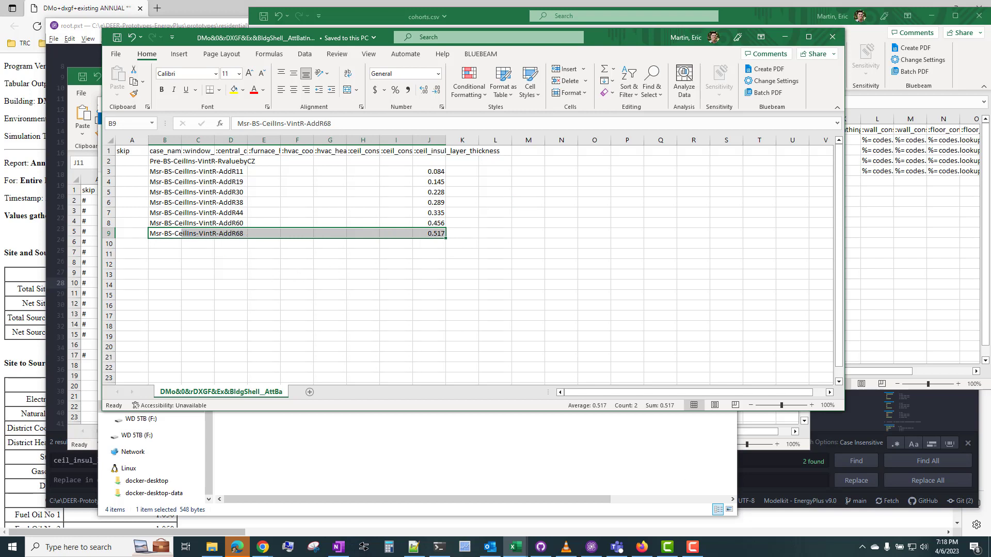
# Step: Recall and rerun 'modelkit rake' in Command Prompt for the AddR68 case, then return to Excel
pyautogui.hotkey('alt', 'Tab')
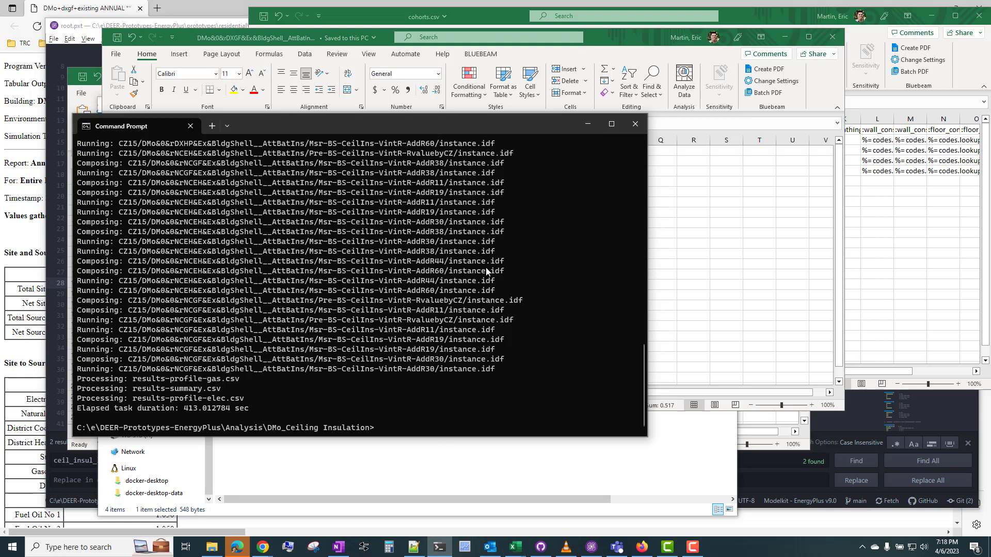
pyautogui.press('Up')
pyautogui.press('Return')
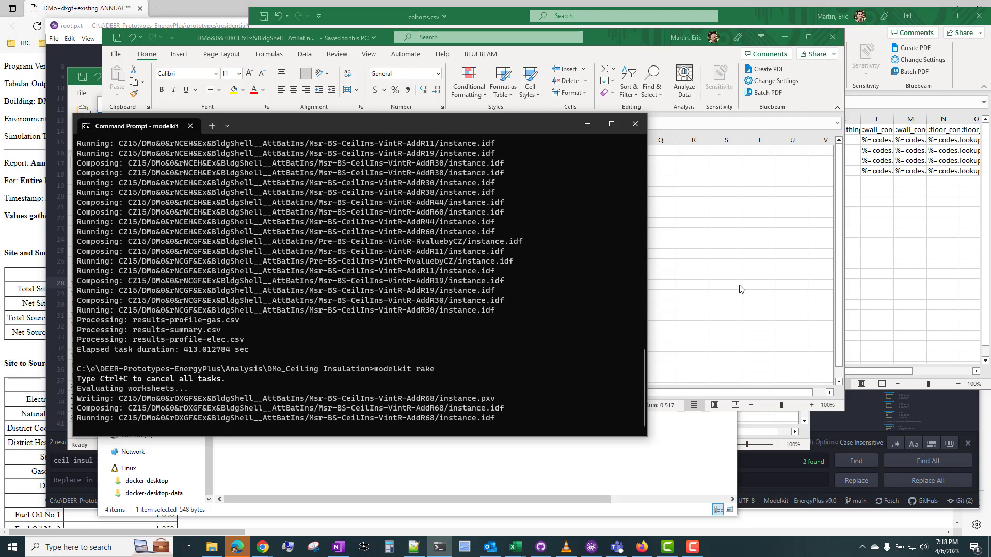
pyautogui.hotkey('alt', 'Tab')
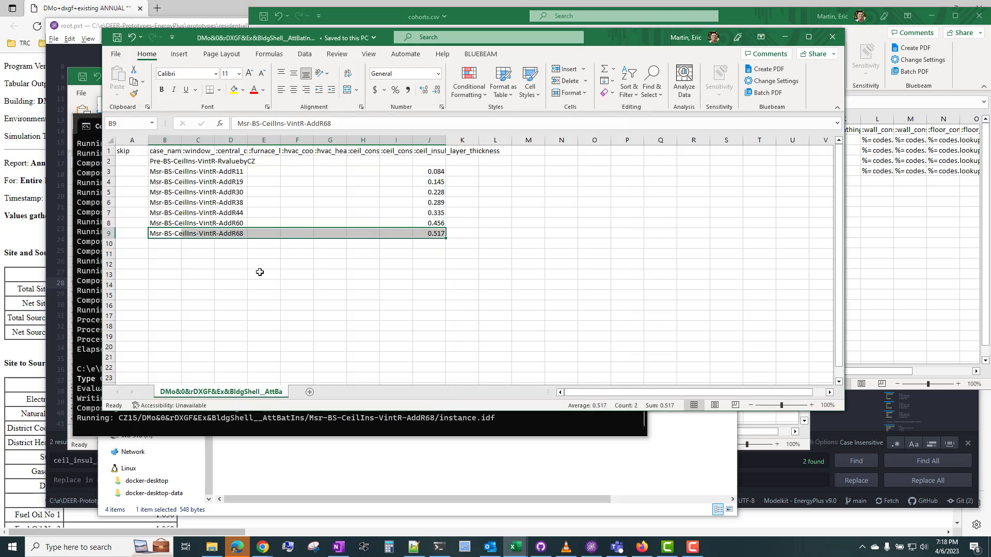
# Step: Highlight the AddR68 row B9:J9 in Excel, then deselect it
pyautogui.moveTo(161, 234); pyautogui.dragTo(441, 233)
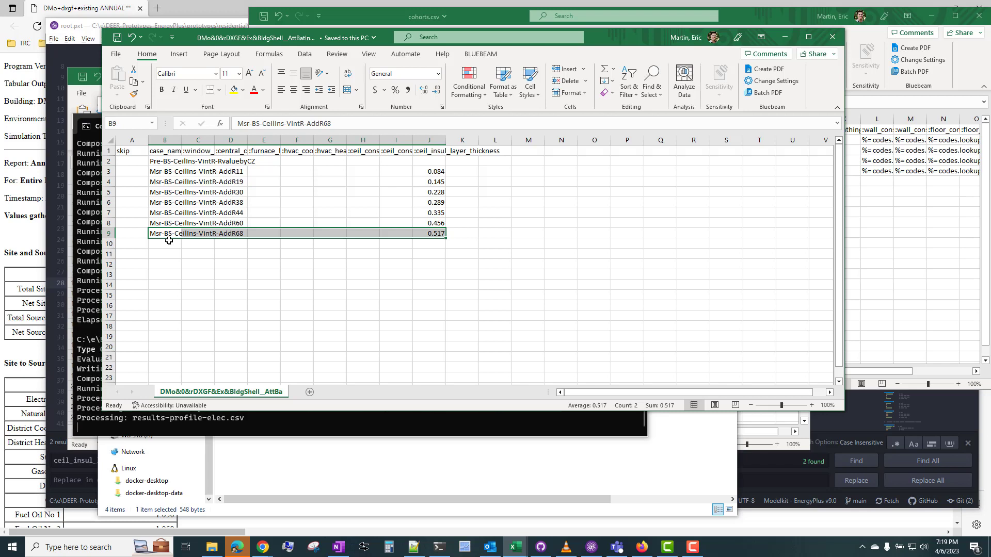
pyautogui.click(165, 264)
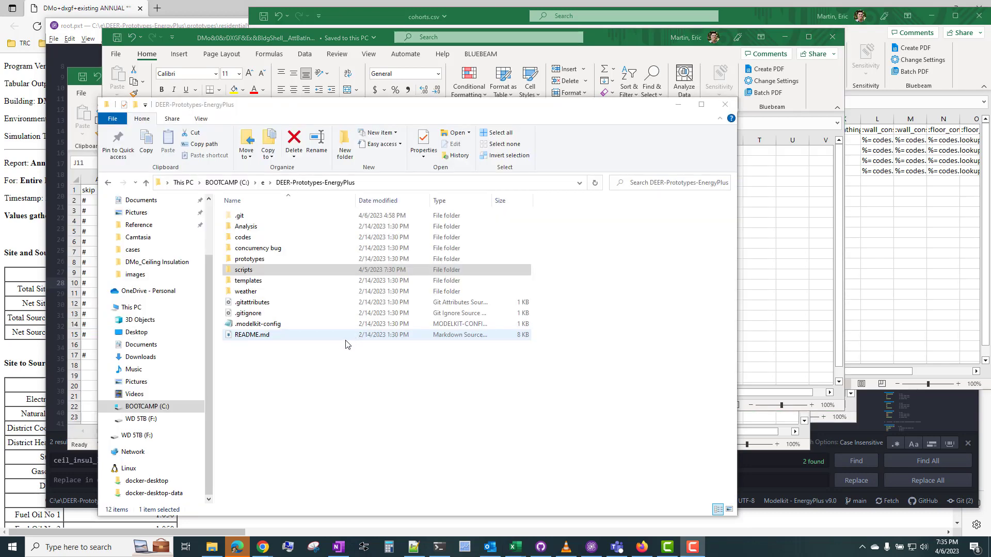
# Step: Browse the scripts, DMo_Ceiling Insulation and Analysis folders in File Explorer
pyautogui.doubleClick(279, 273)
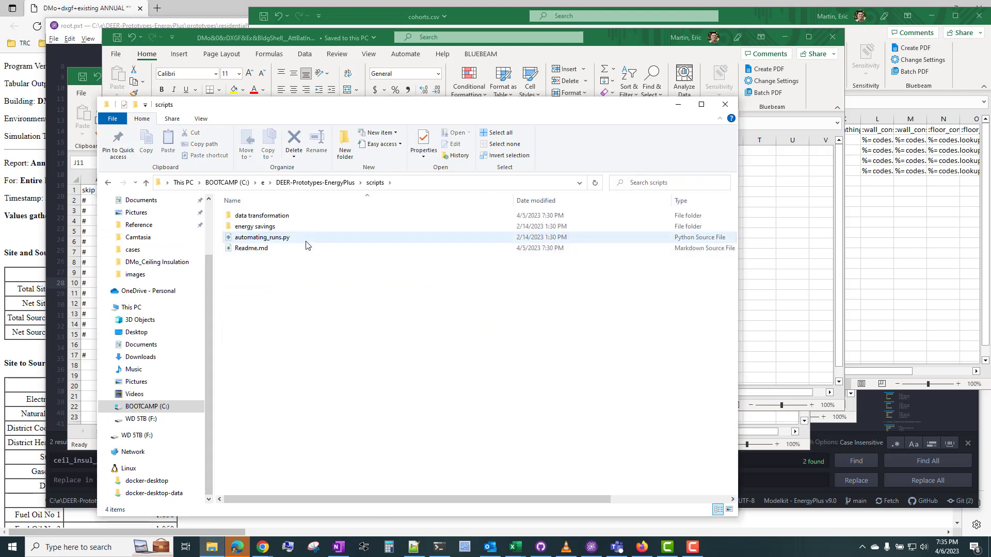
pyautogui.click(305, 237)
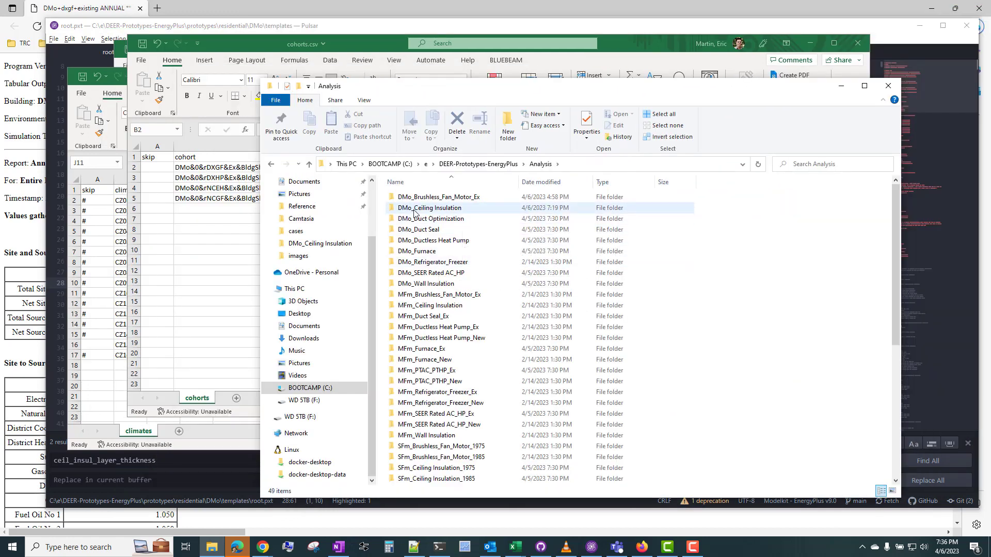
pyautogui.doubleClick(460, 209)
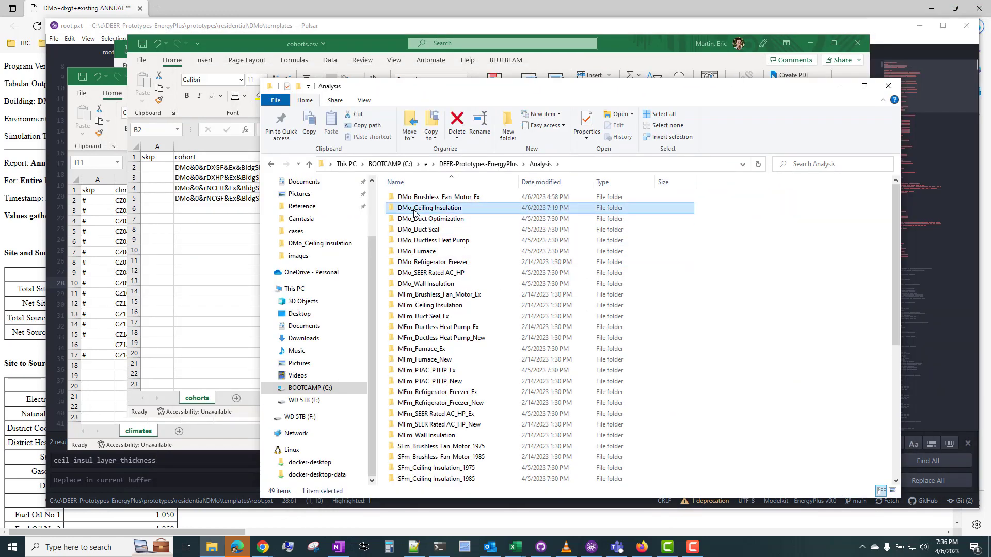
pyautogui.click(542, 165)
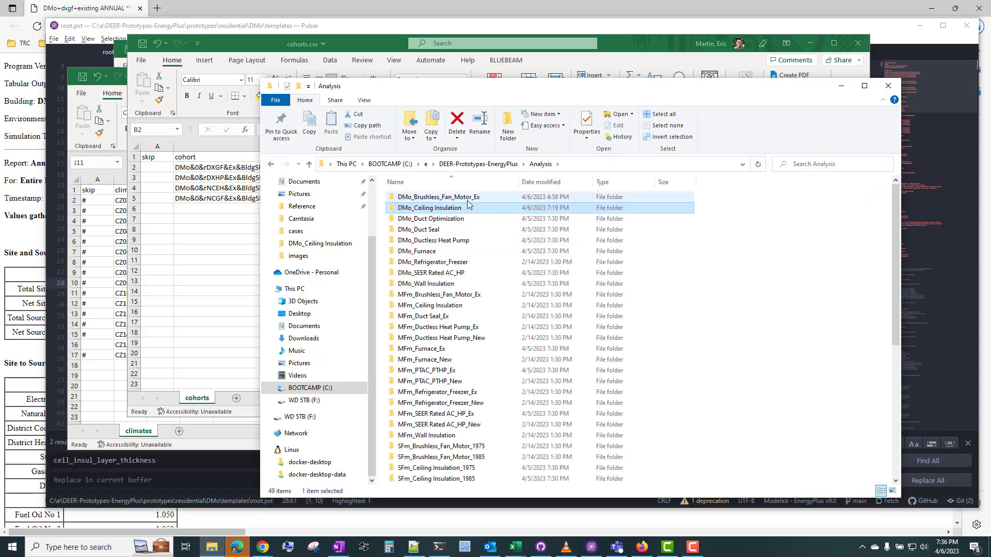
pyautogui.press('Up')
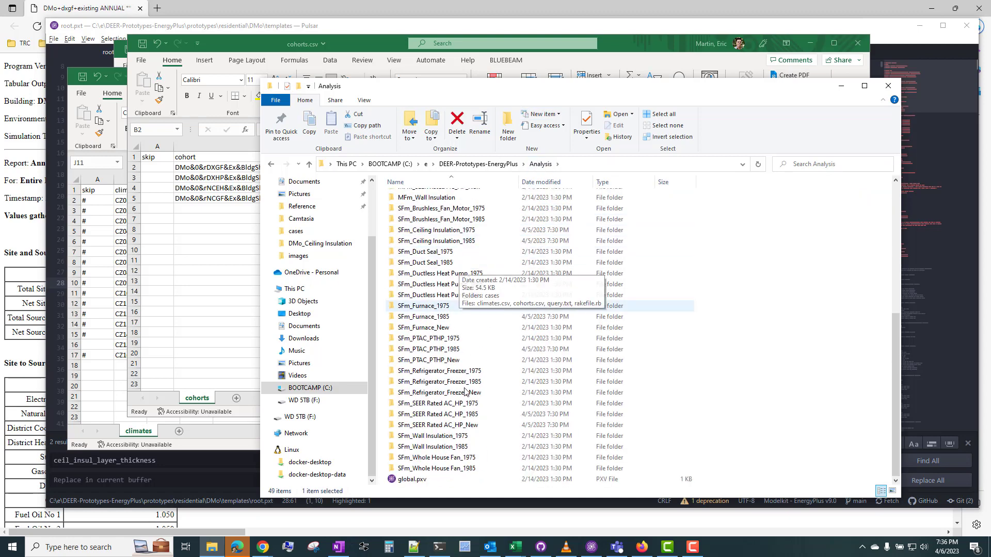
pyautogui.scroll(-2, 524, 201)
# Step: Return to DEER-Prototypes-EnergyPlus, open scripts and select automating_runs.py
pyautogui.hotkey('alt', 'Up')
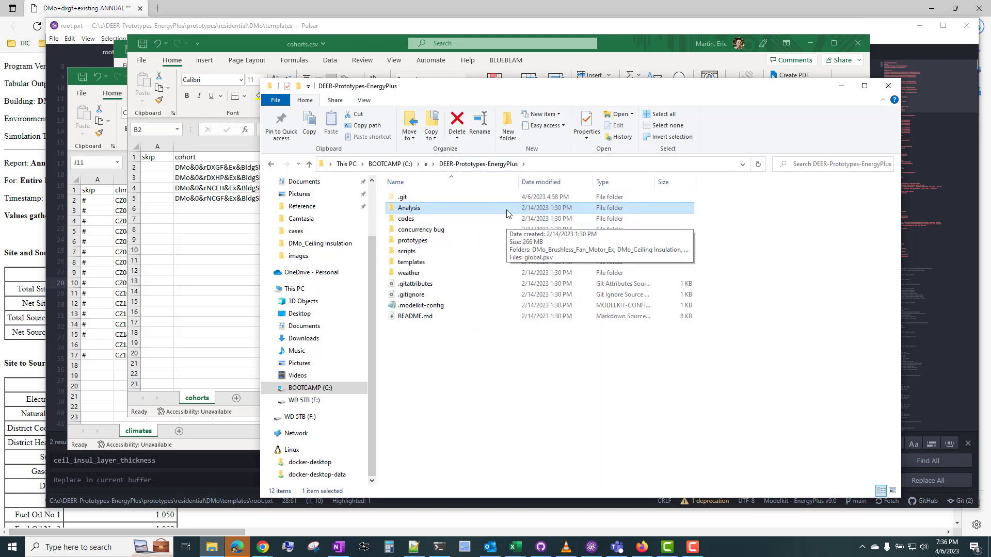
pyautogui.doubleClick(508, 208)
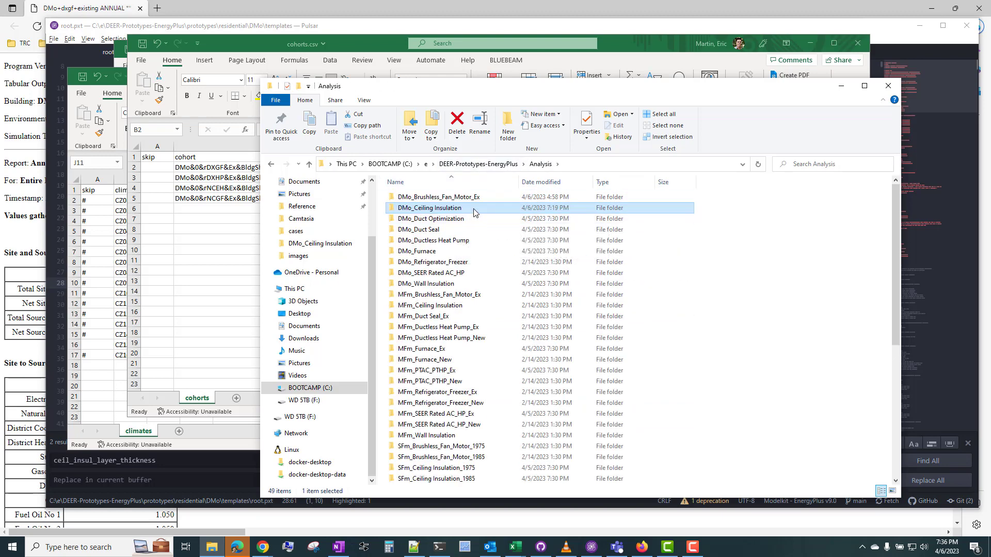
pyautogui.hotkey('alt', 'Left')
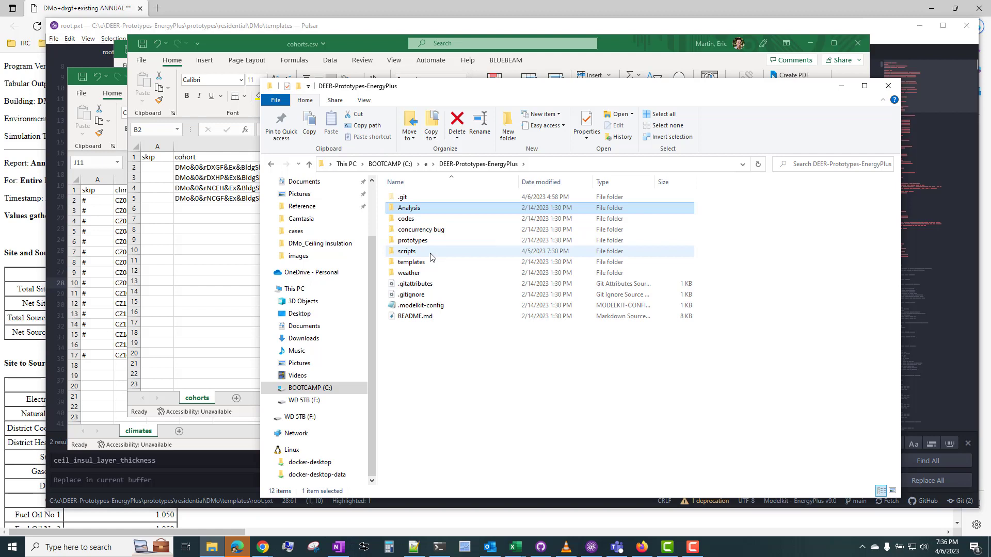
pyautogui.doubleClick(447, 251)
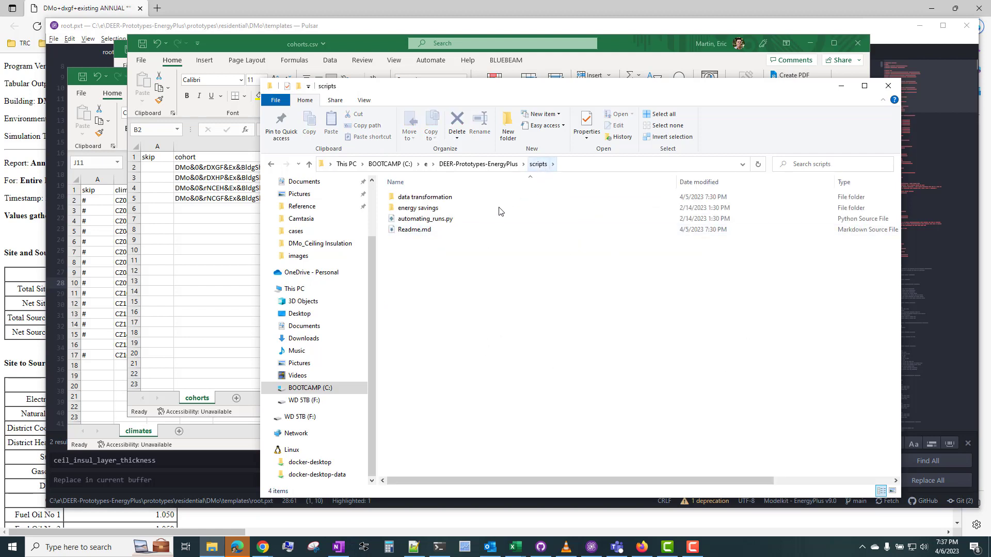
pyautogui.click(409, 222)
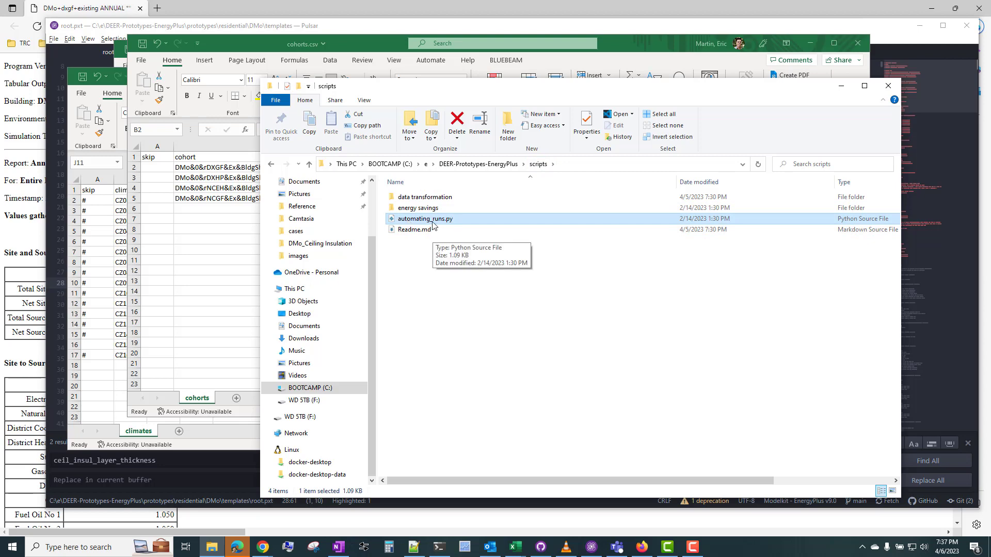
# Step: Open a command prompt in the scripts folder and run 'python automating_runs.py'
pyautogui.click(614, 165)
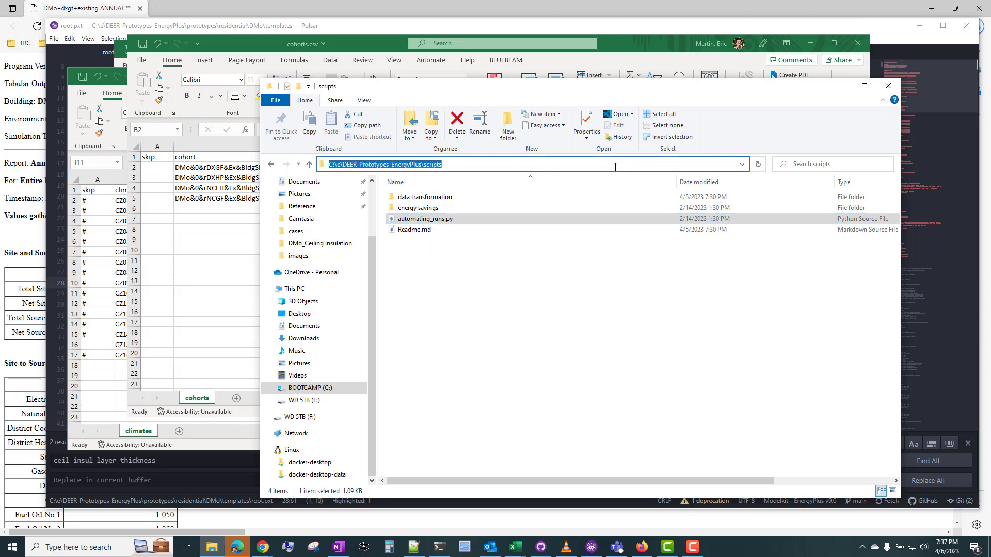
pyautogui.write('cmd.exe')
pyautogui.press('Return')
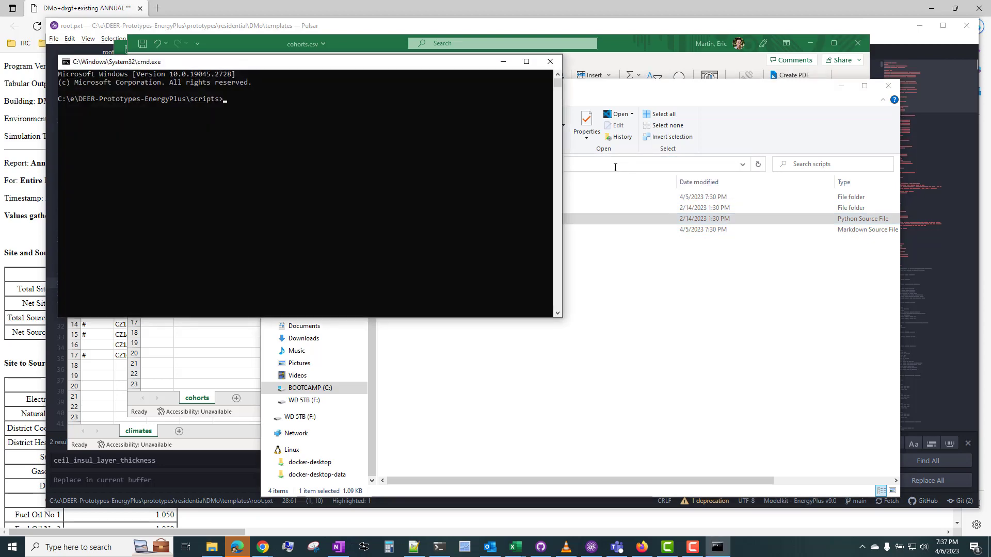
pyautogui.write('py')
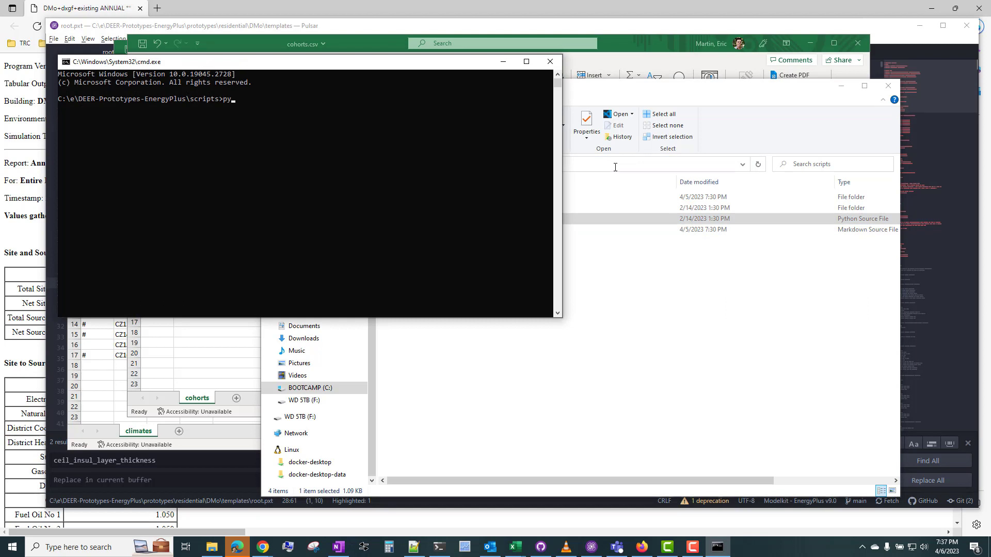
pyautogui.write('thon')
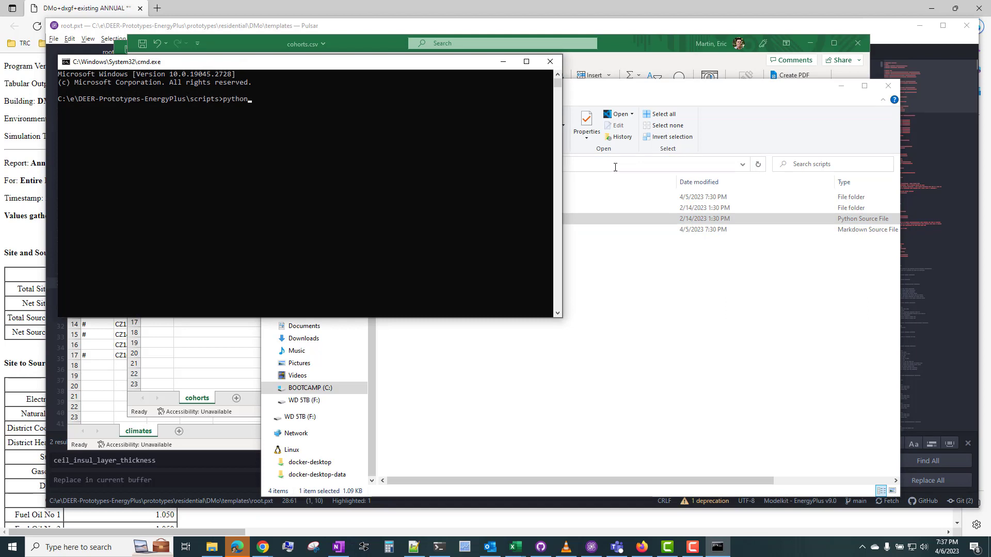
pyautogui.write(' automating_runs.py')
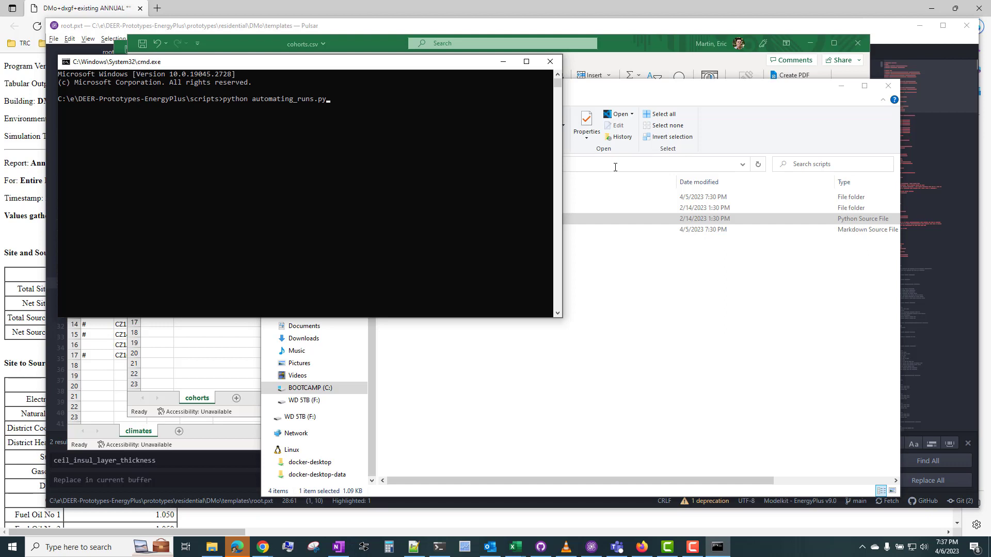
pyautogui.press('Return')
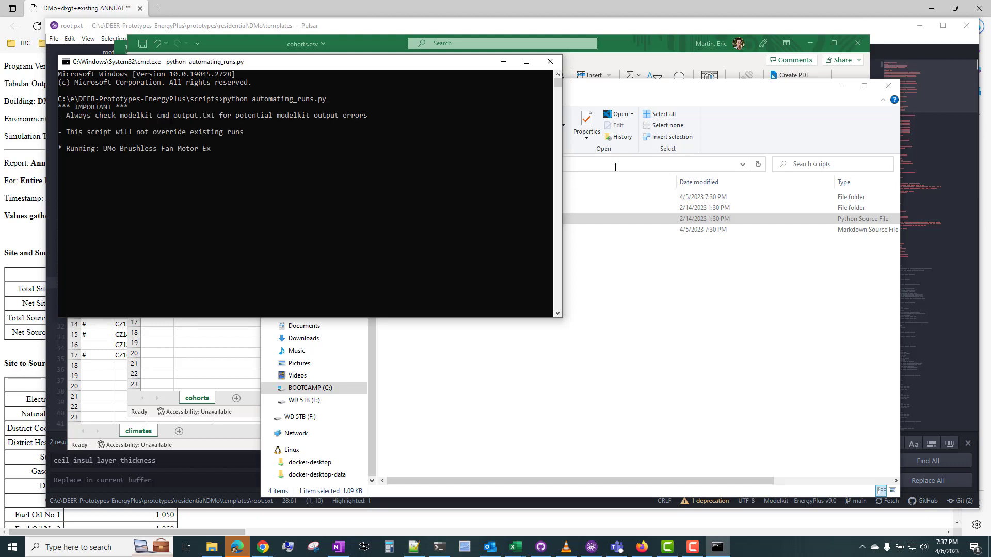
# Step: While it runs, select DMo_Ceiling Insulation and MFm_Brushless_Fan_Motor_Ex in the Analysis folder
pyautogui.click(646, 265)
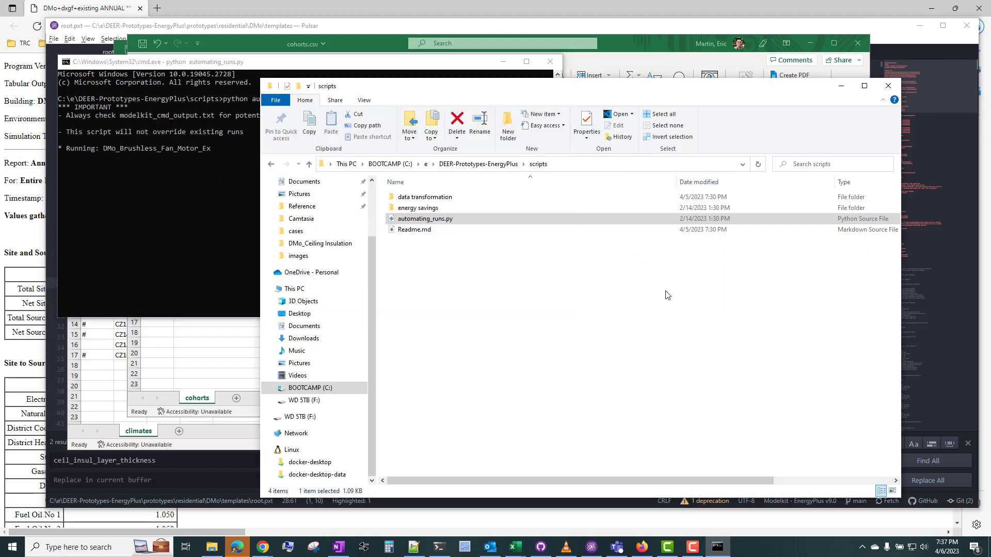
pyautogui.click(485, 164)
pyautogui.doubleClick(456, 207)
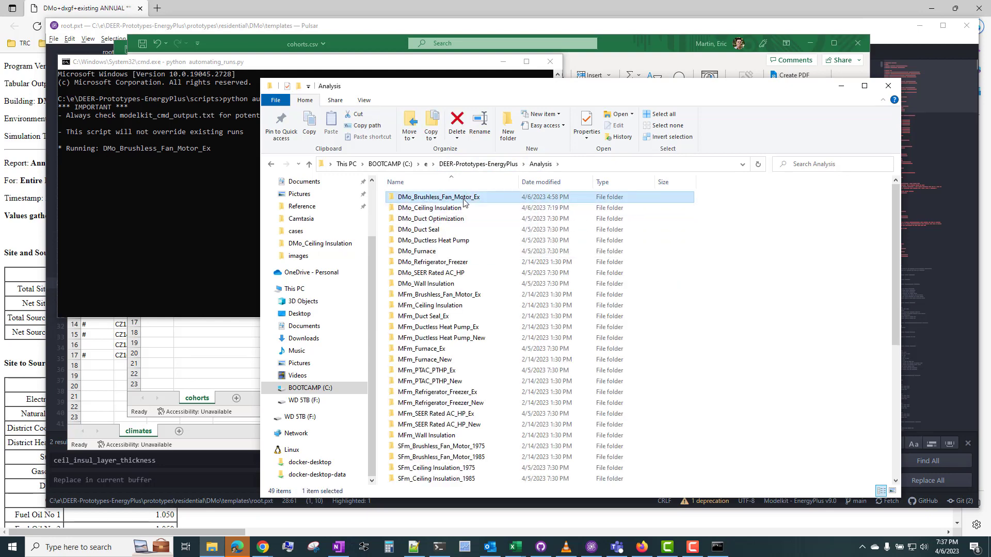
pyautogui.moveTo(475, 200)
pyautogui.click(432, 208)
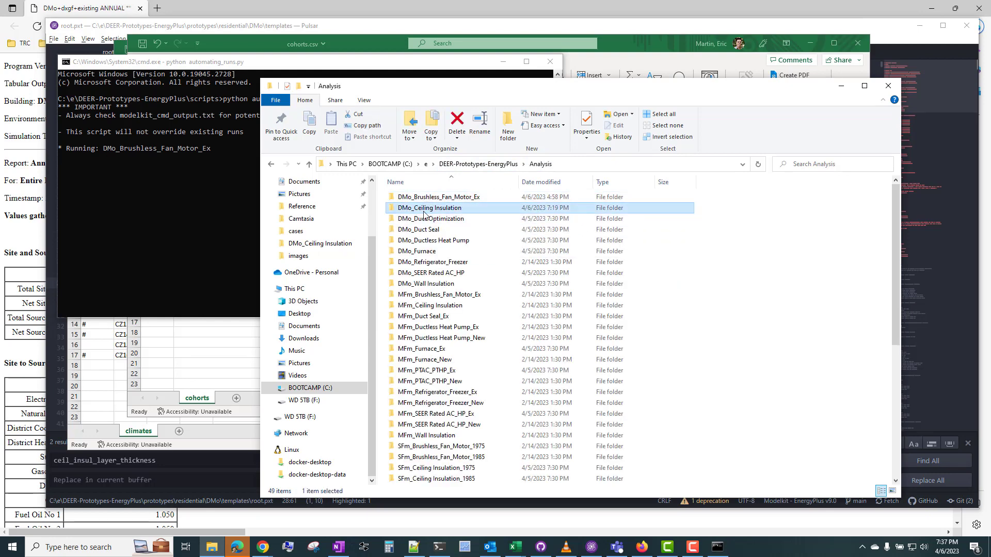
pyautogui.click(439, 294)
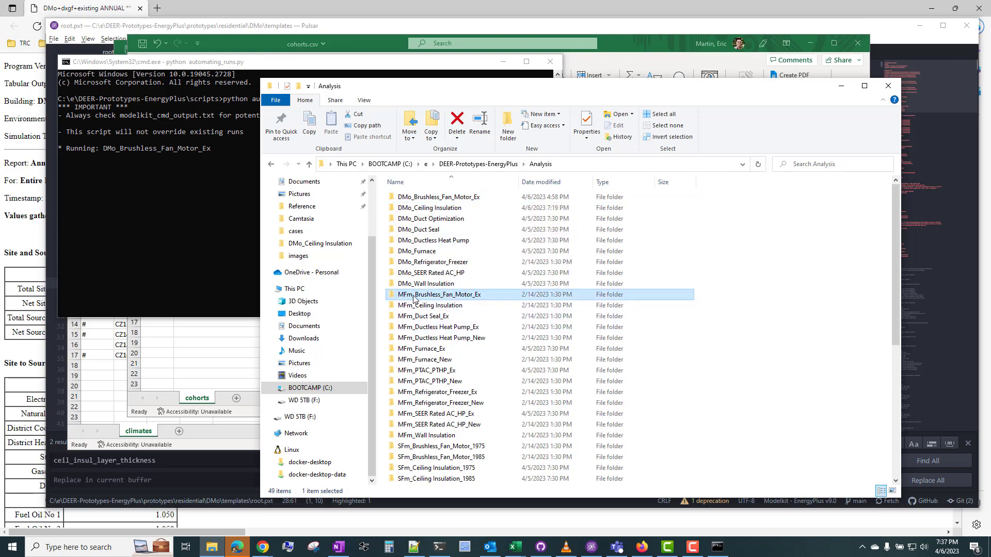
pyautogui.moveTo(418, 298)
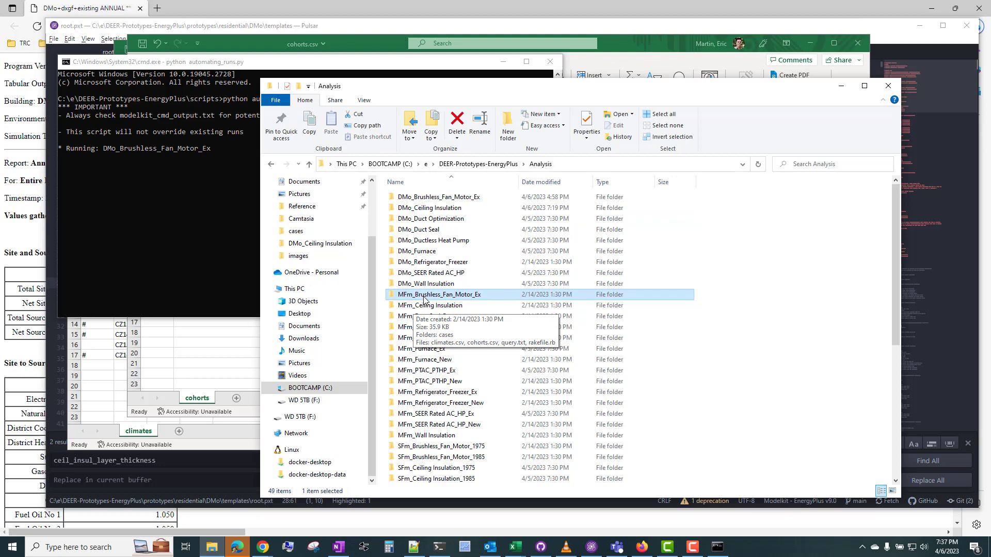
# Step: Interrupt the running script with Ctrl+C and review the console output
pyautogui.click(233, 66)
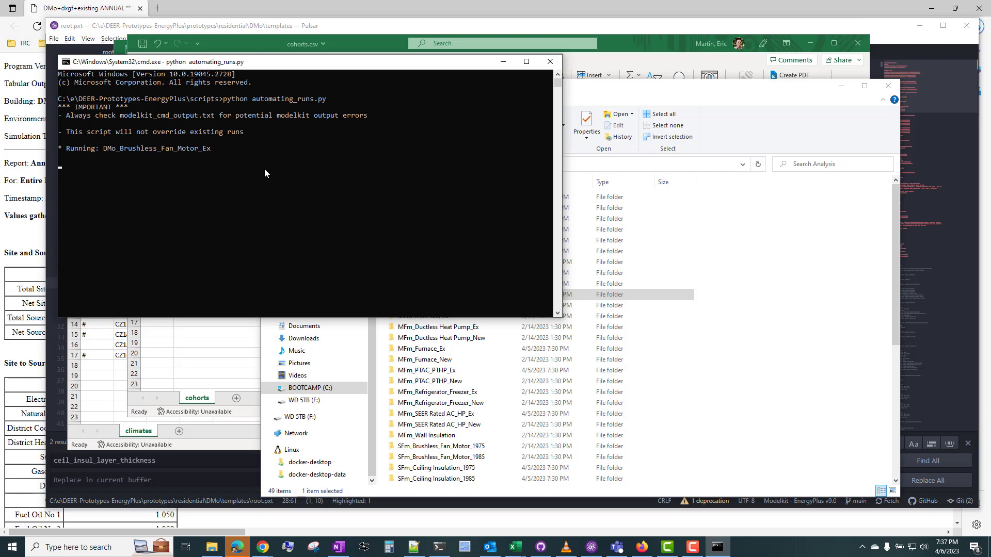
pyautogui.hotkey('ctrl', 'c')
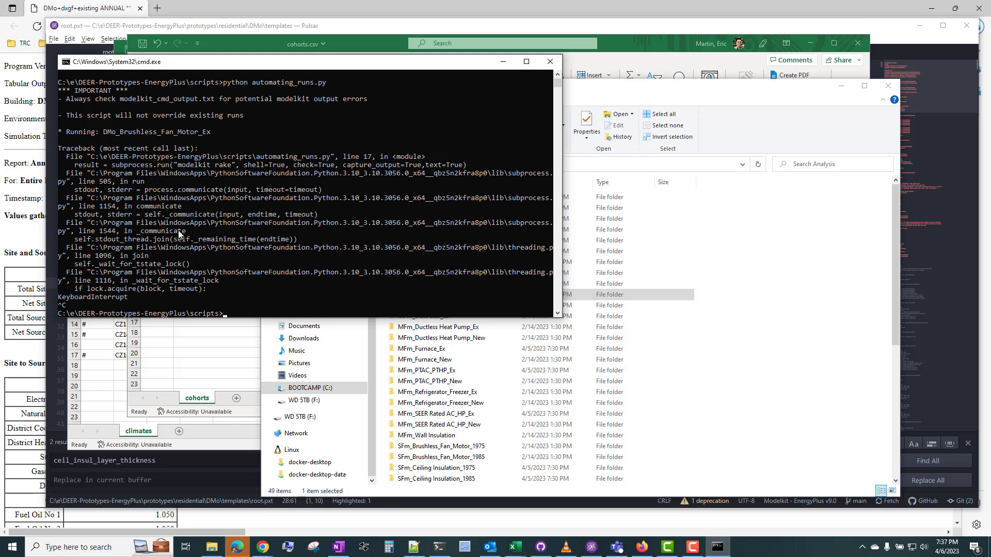
pyautogui.scroll(-2, 199, 234)
pyautogui.scroll(2, 200, 234)
# Step: Close the console and reopen the DEER-Prototypes-EnergyPlus scripts folder
pyautogui.click(541, 62)
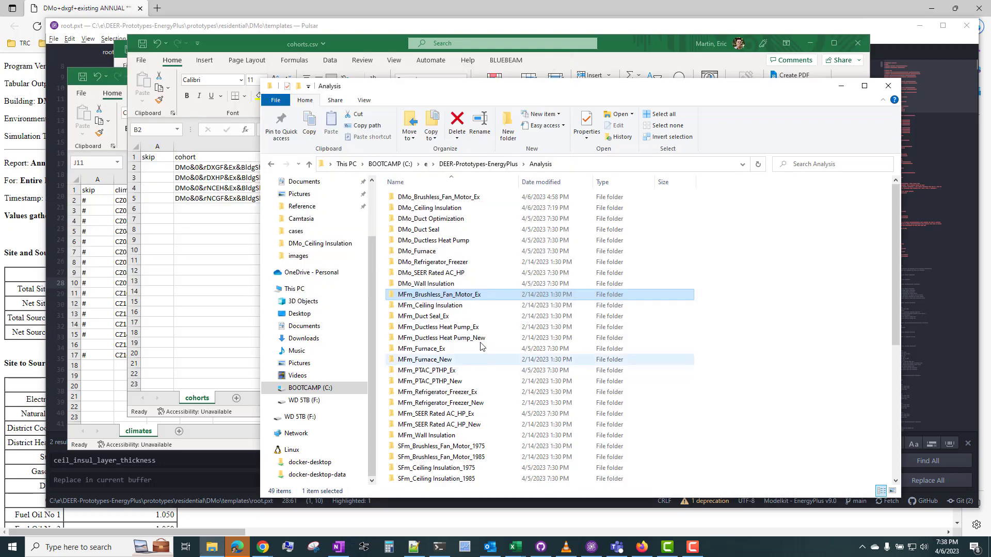
pyautogui.click(478, 164)
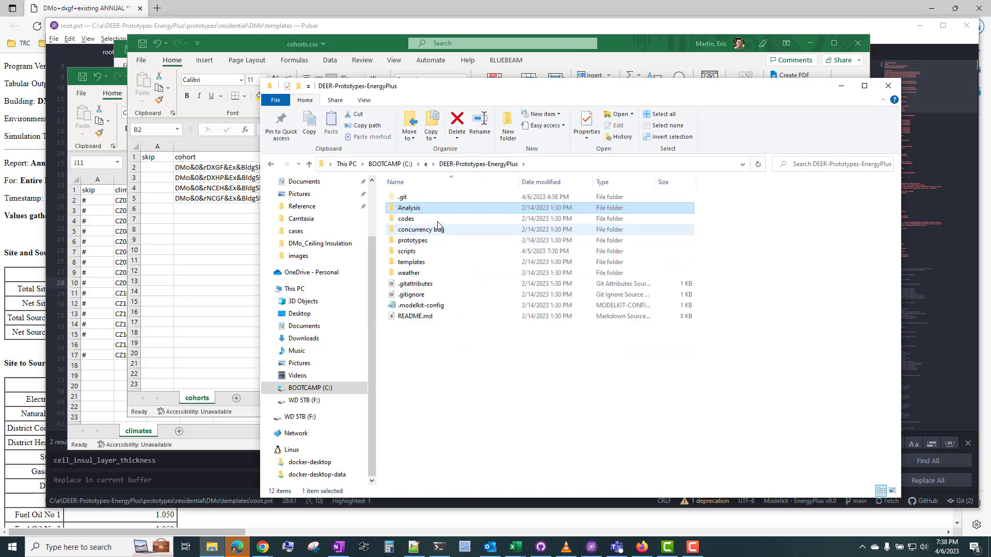
pyautogui.doubleClick(426, 258)
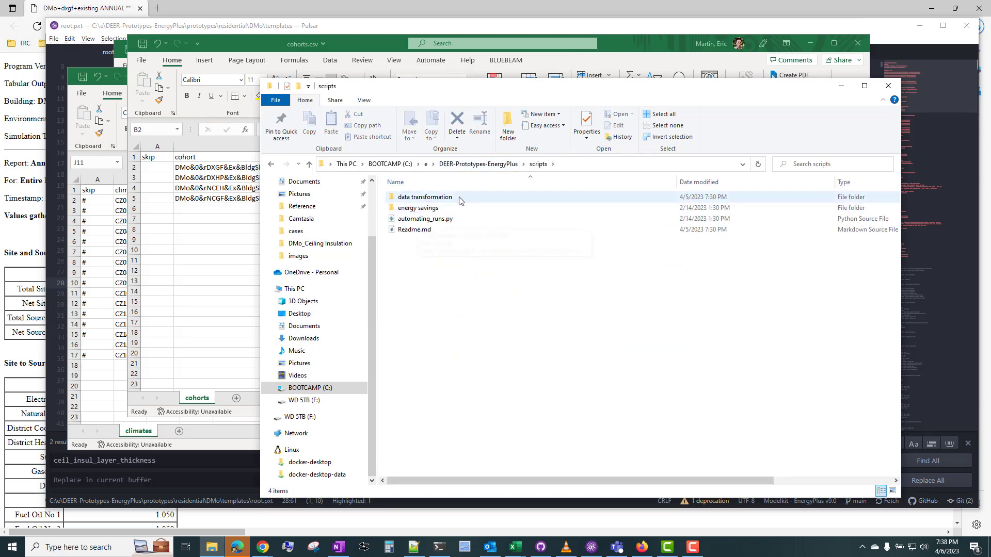